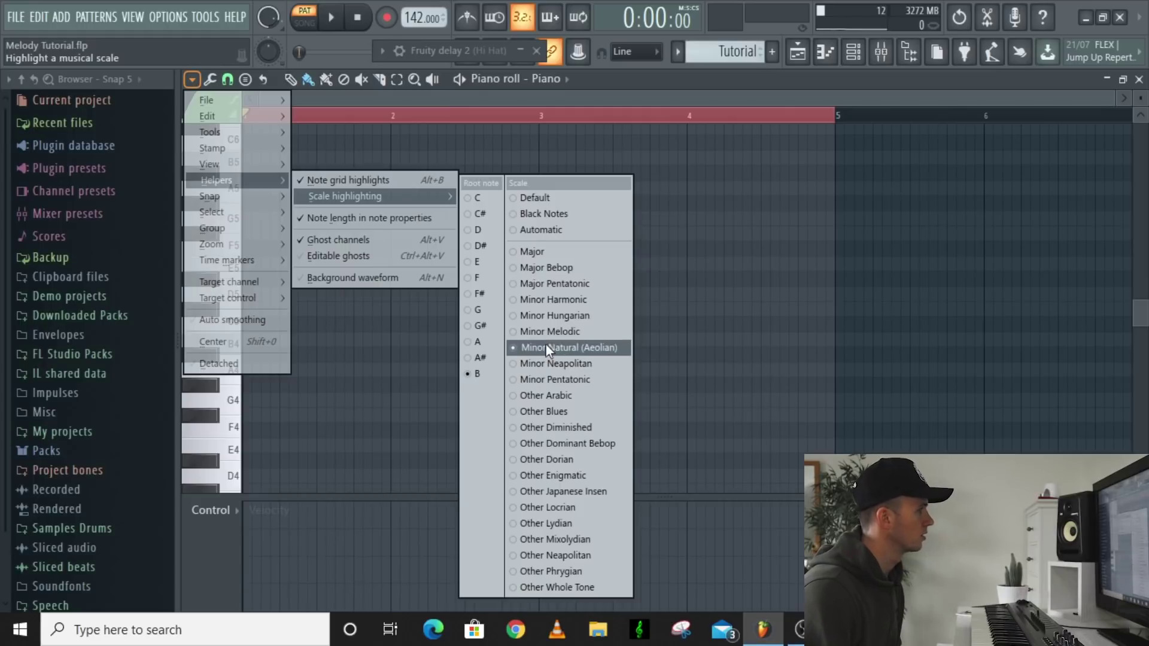
Step: Build a one-bar chord in bar 1 from the notes B4, D5 and F#5
{"action": "left_click", "coordinate": [554, 91]}
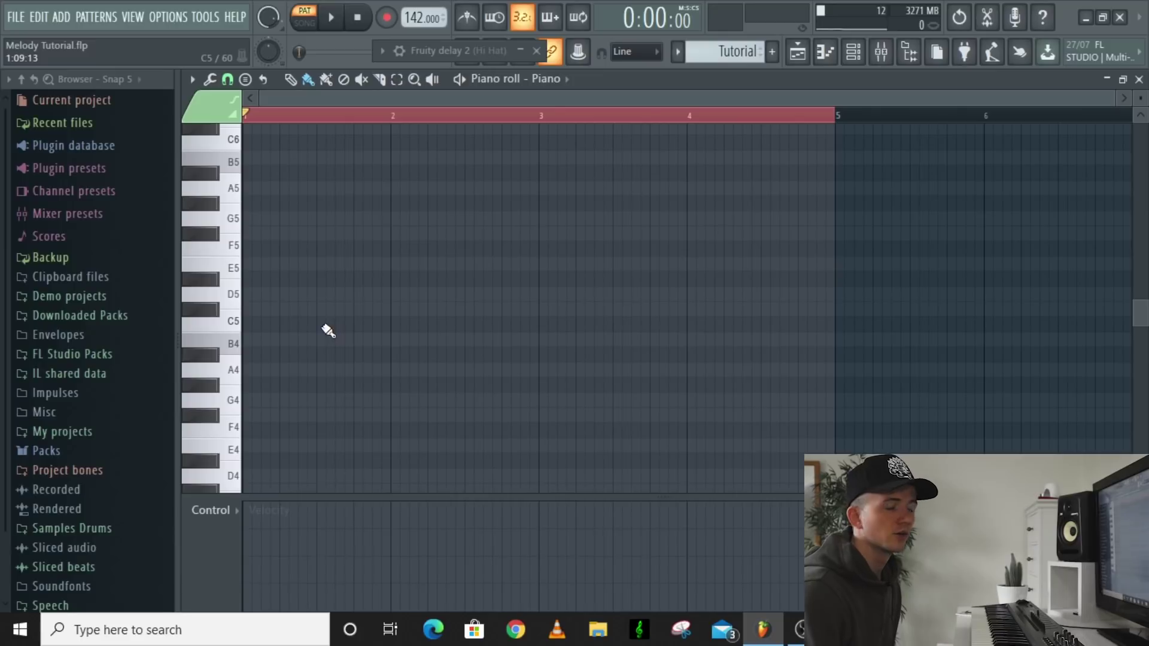
{"action": "mouse_move", "coordinate": [261, 346]}
{"action": "left_mouse_down"}
{"action": "mouse_move", "coordinate": [282, 343]}
{"action": "mouse_move", "coordinate": [211, 336]}
{"action": "left_mouse_up"}
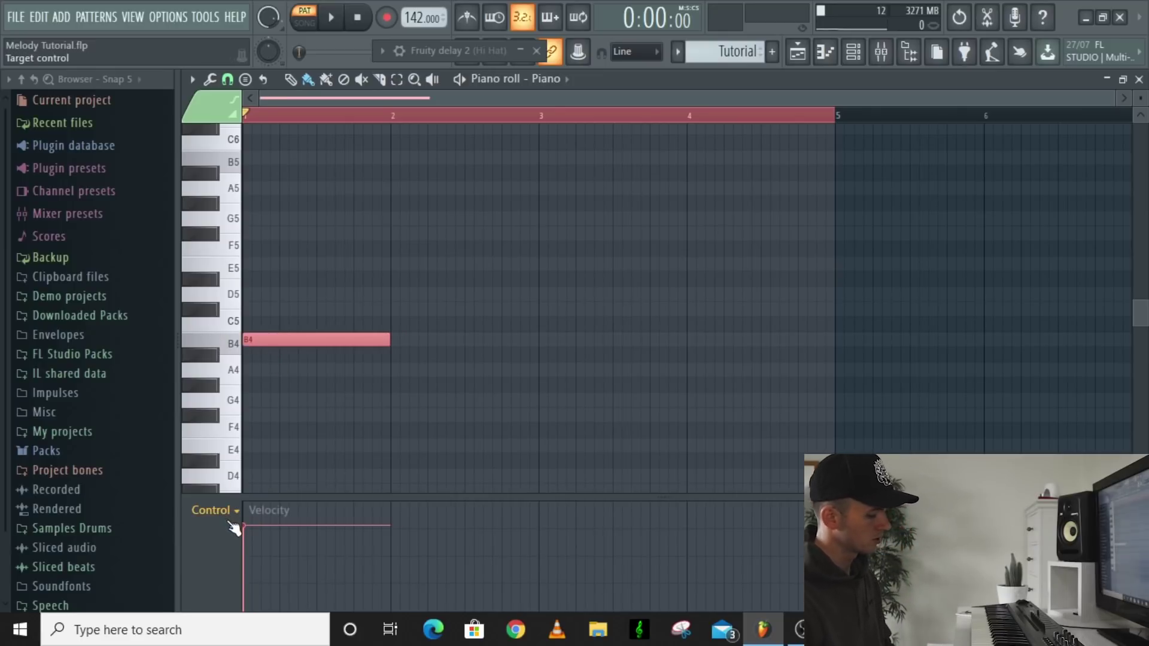
{"action": "left_click_drag", "start_coordinate": [287, 294], "coordinate": [249, 295]}
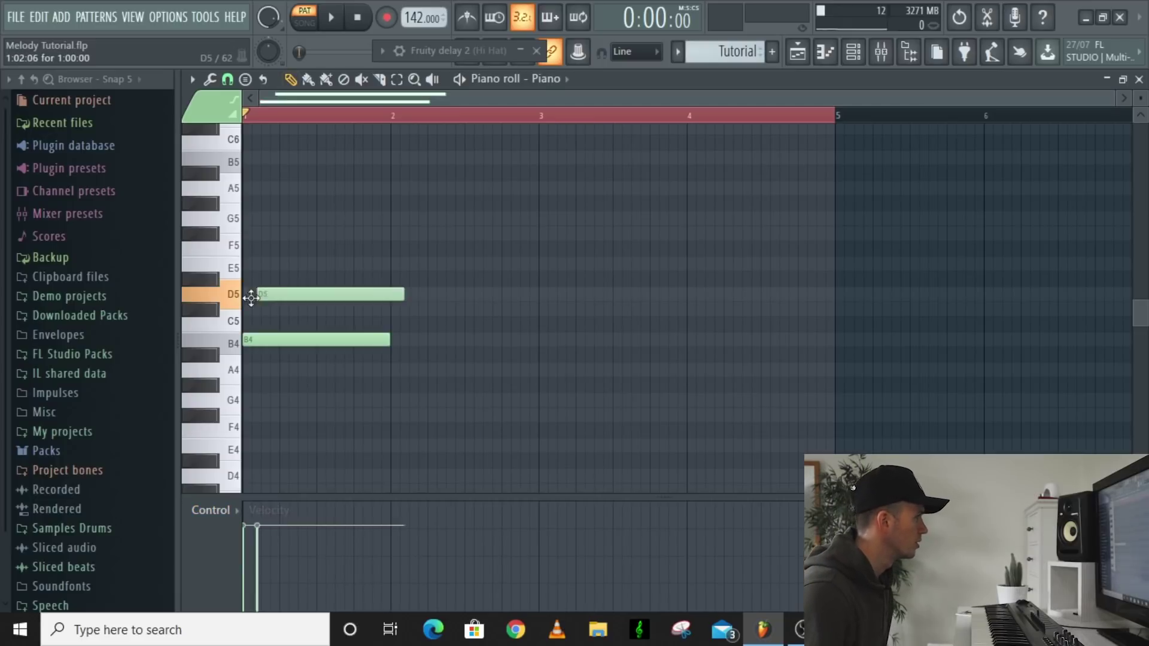
{"action": "left_click", "coordinate": [261, 239]}
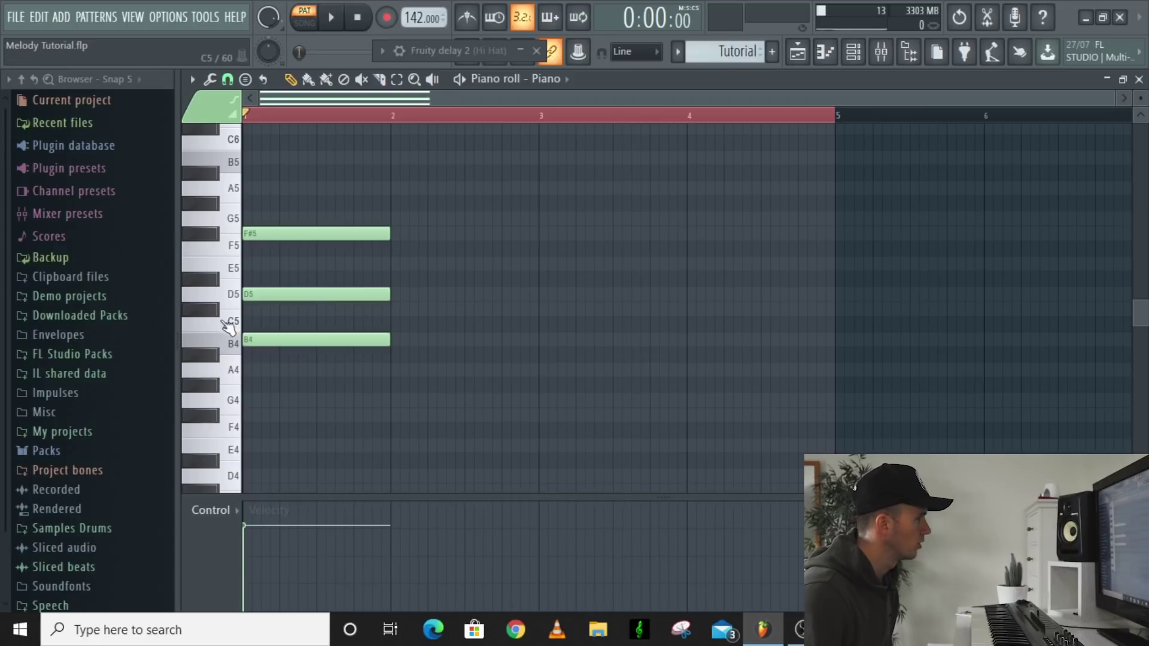
Step: Audition the chord's individual keys B4, D5 and F#5 and play back the bar 1 chord
{"action": "right_click", "coordinate": [256, 340]}
{"action": "left_click_drag", "start_coordinate": [256, 340], "coordinate": [243, 345]}
{"action": "left_click", "coordinate": [236, 295]}
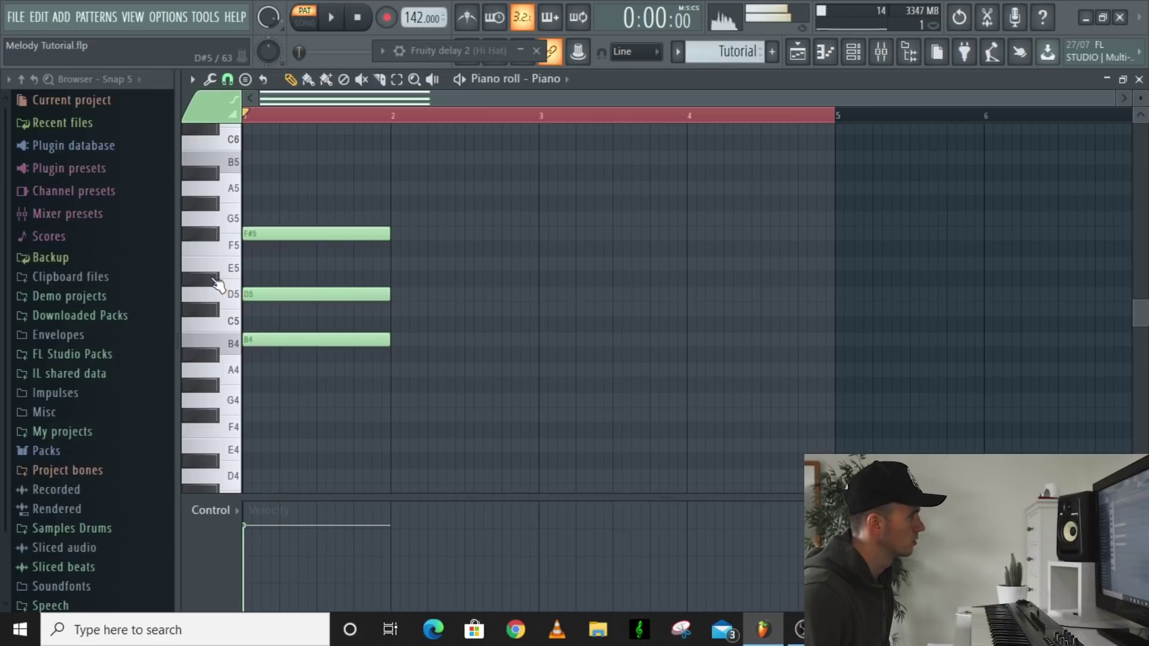
{"action": "left_click", "coordinate": [215, 240]}
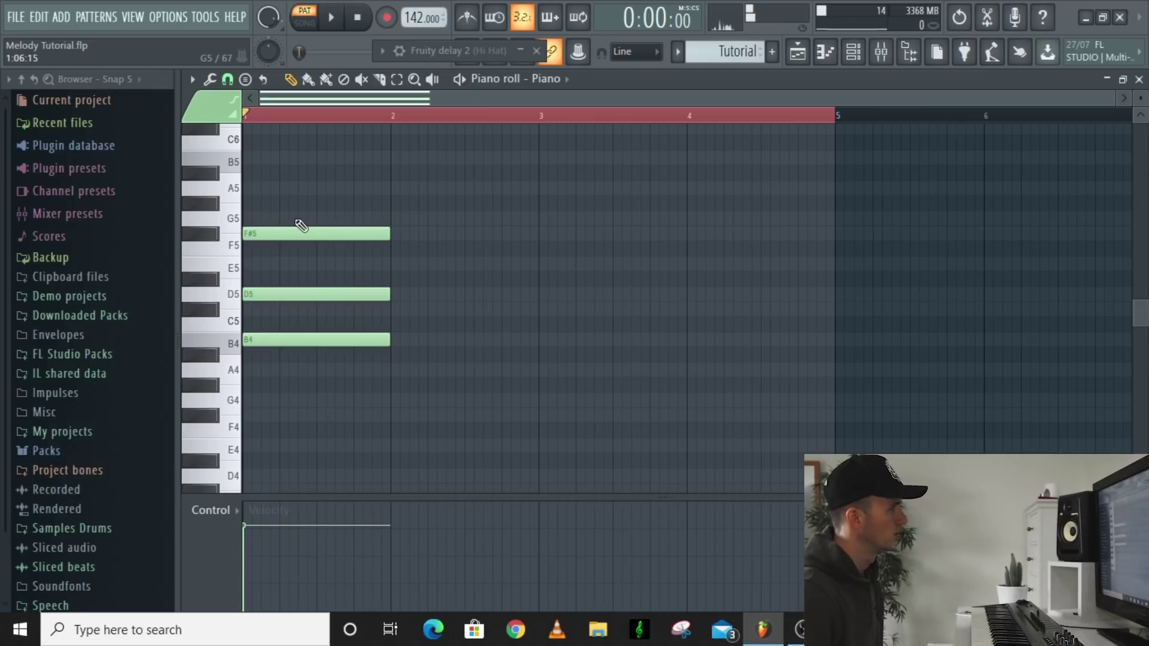
{"action": "key", "text": "space"}
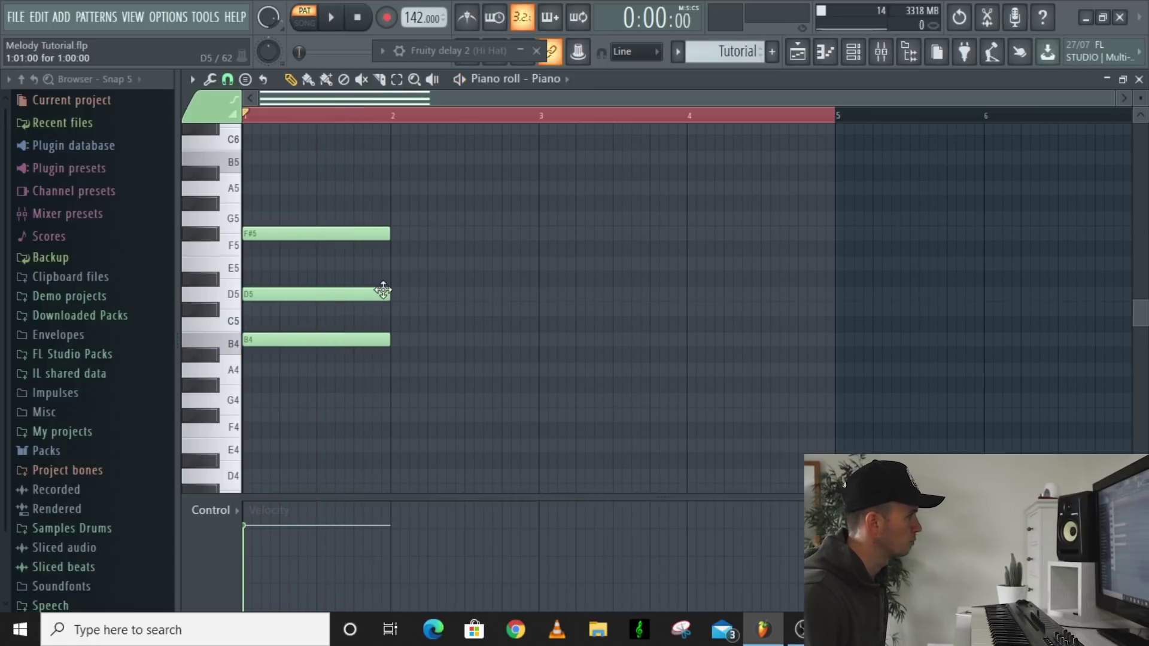
{"action": "key", "text": "space"}
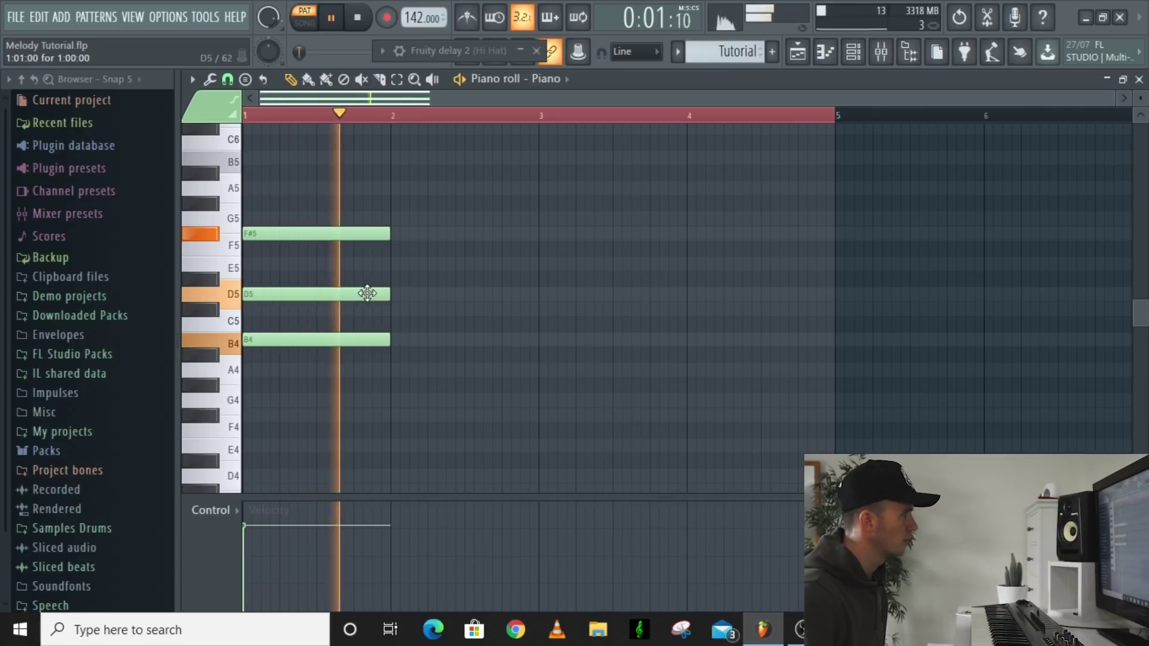
{"action": "key", "text": "space"}
Step: Try a second one-bar chord of D5, F#5 and A5 in bar 2 and play it after the first chord
{"action": "key", "text": "ctrl+a"}
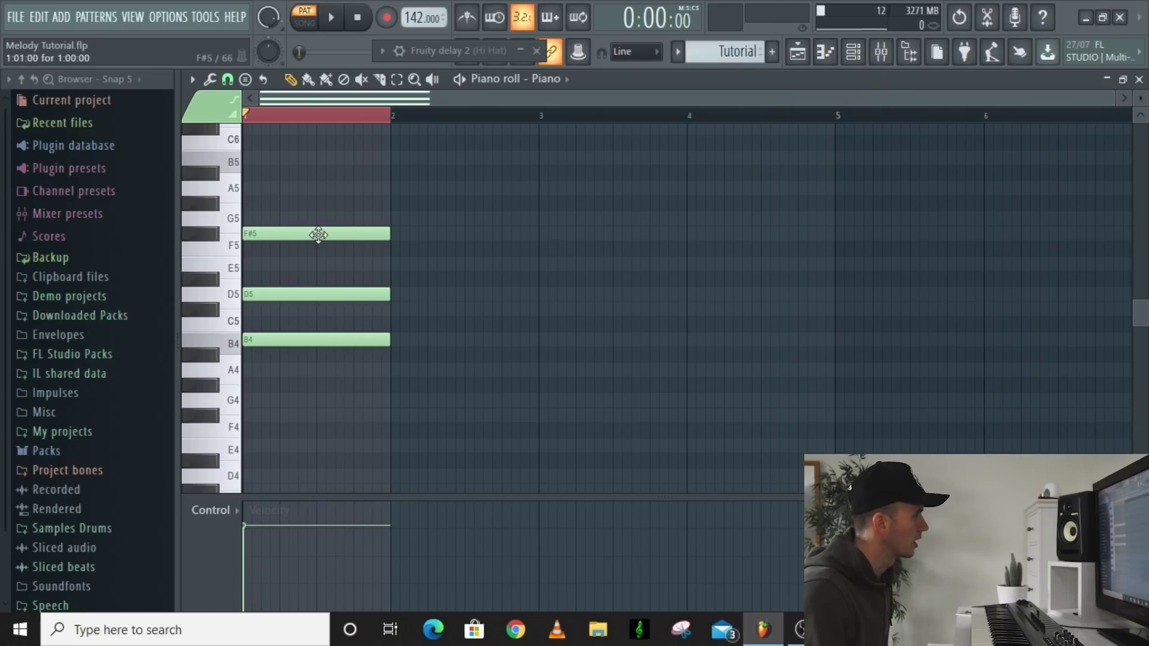
{"action": "key", "text": "ctrl+a"}
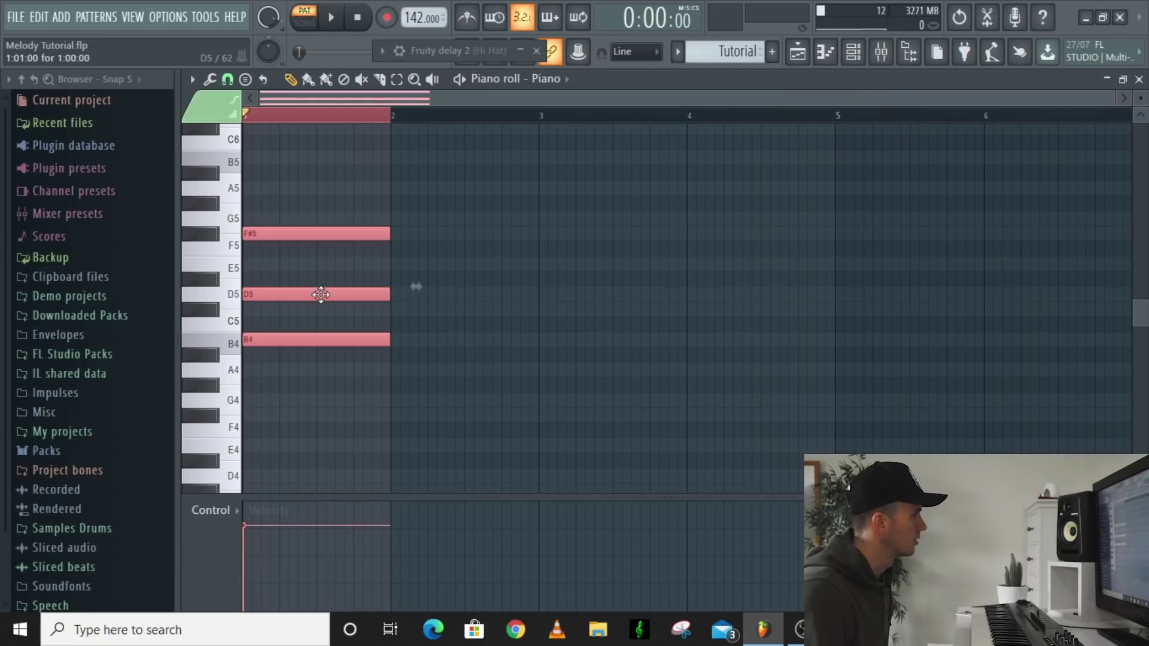
{"action": "key", "text": "ctrl+d"}
{"action": "left_click", "coordinate": [393, 294]}
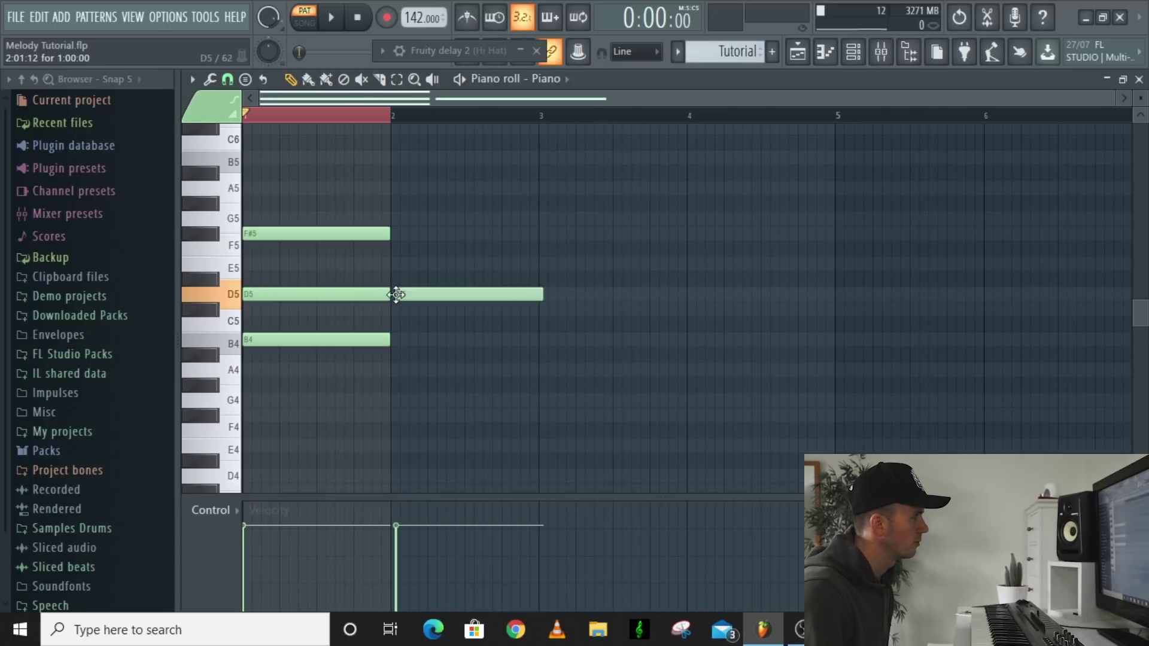
{"action": "left_click", "coordinate": [395, 234]}
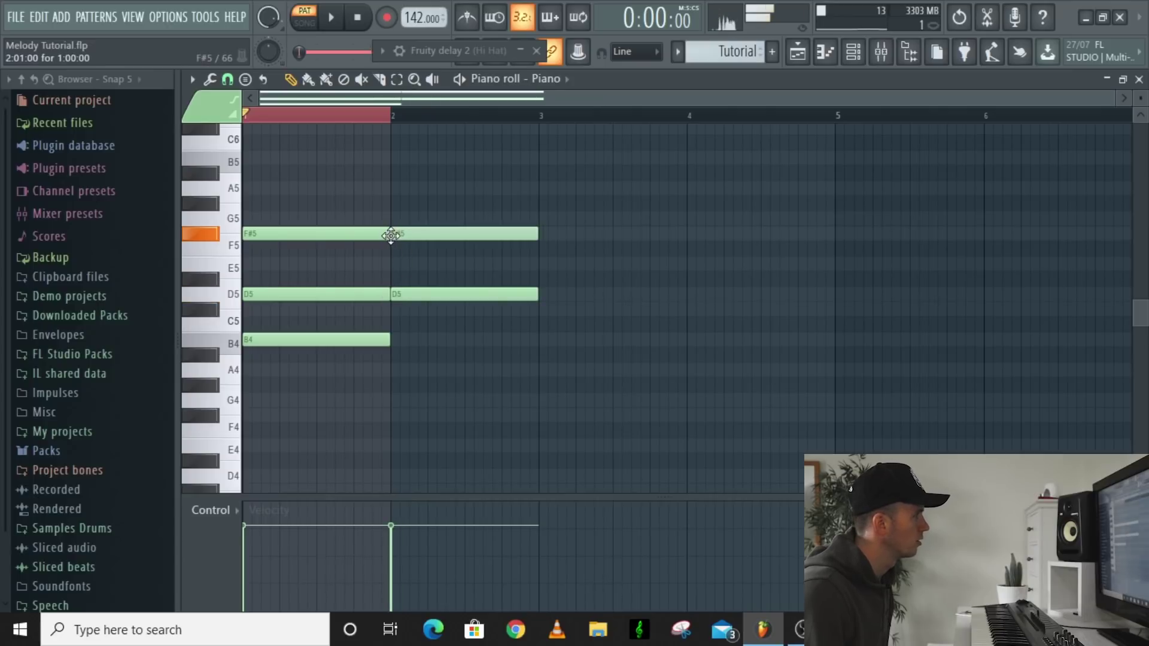
{"action": "left_click", "coordinate": [398, 188]}
{"action": "key", "text": "ctrl+a"}
{"action": "key", "text": "space"}
{"action": "key", "text": "ctrl+d"}
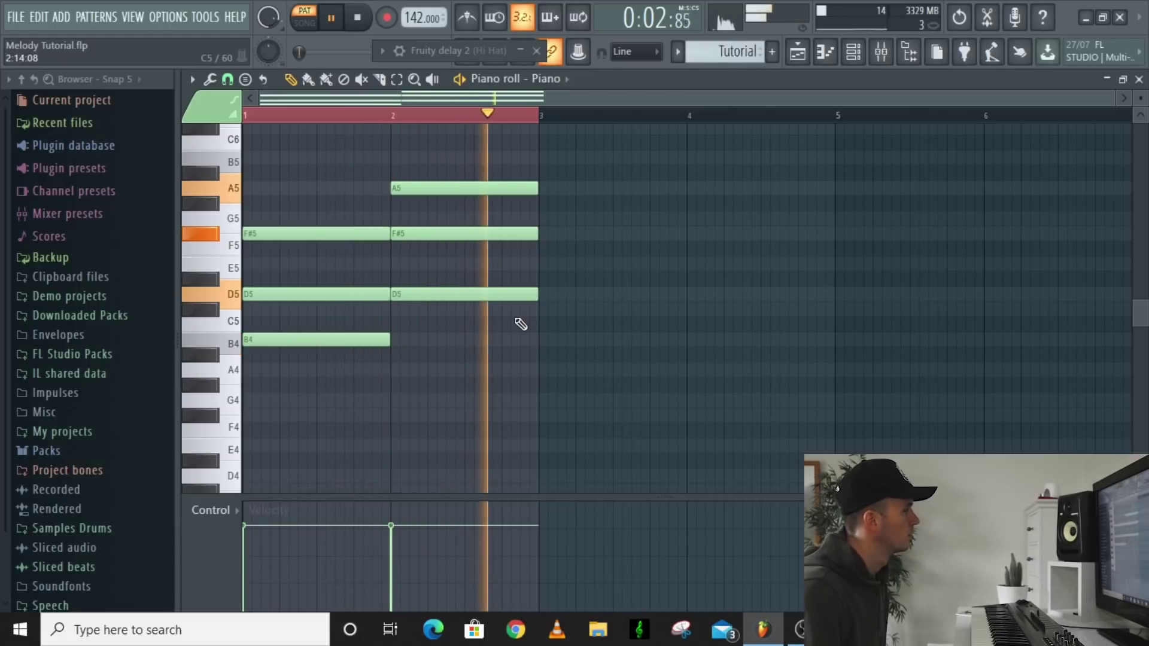
{"action": "key", "text": "space"}
Step: Delete the D5, F#5 and A5 notes from bar 2 and try a single B4 note there instead
{"action": "right_click", "coordinate": [457, 188]}
{"action": "right_click", "coordinate": [465, 233]}
{"action": "right_click", "coordinate": [475, 294]}
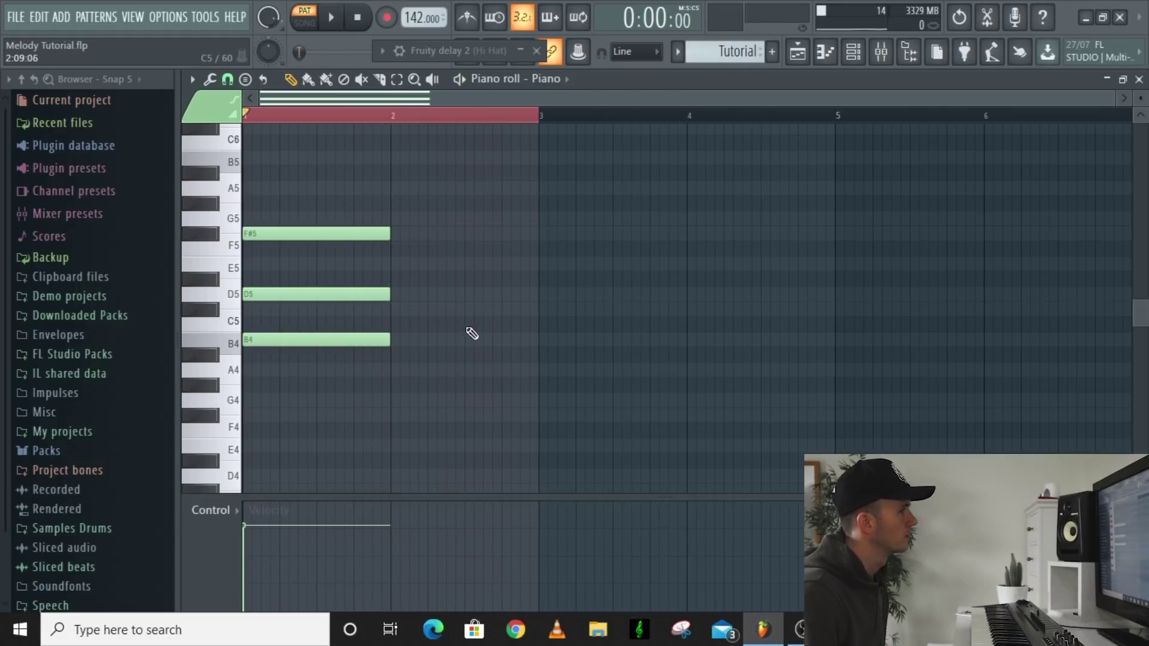
{"action": "left_click", "coordinate": [398, 340]}
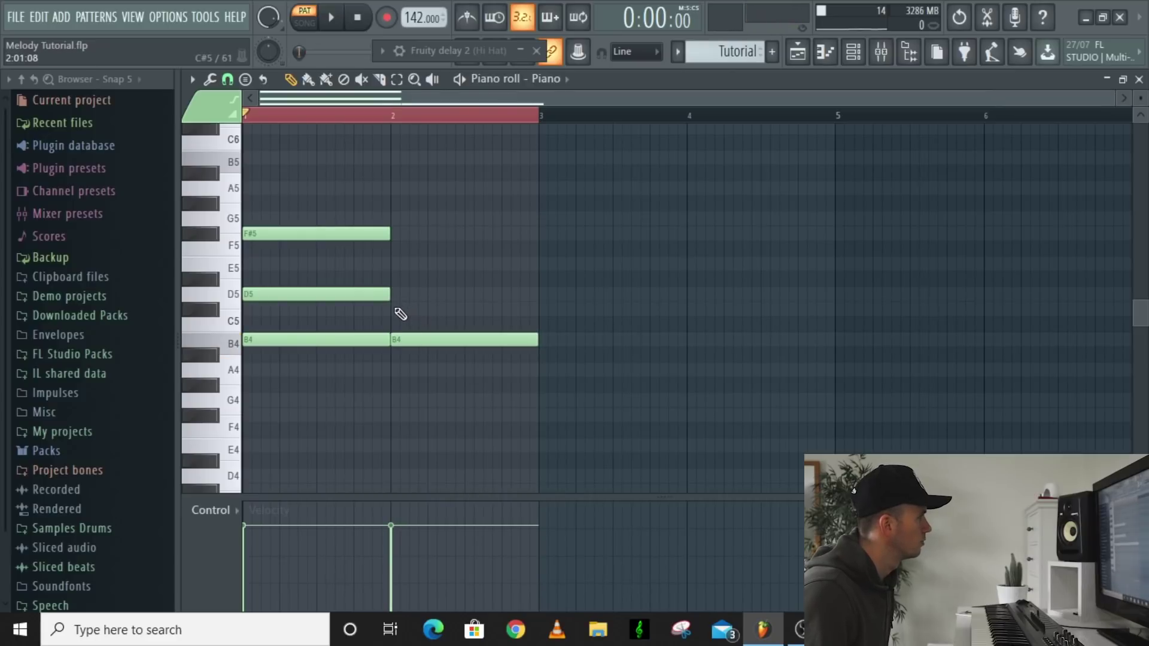
{"action": "right_click", "coordinate": [418, 340]}
Step: Copy the bar 1 chord into bar 2 and lower the copy's D5 note to C#5
{"action": "key", "text": "ctrl+a"}
{"action": "left_click_drag", "start_coordinate": [337, 233], "coordinate": [474, 235]}
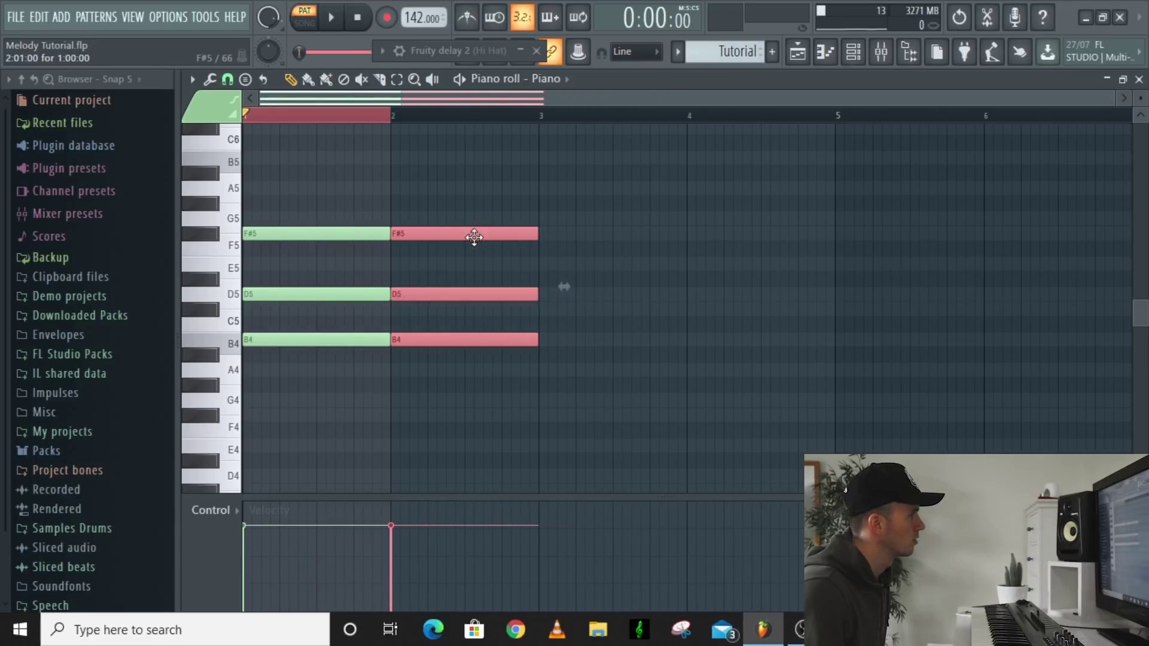
{"action": "left_click", "coordinate": [487, 267]}
{"action": "left_click_drag", "start_coordinate": [465, 293], "coordinate": [461, 313]}
Step: Play back the two-chord progression across bars 1 and 2
{"action": "key", "text": "space"}
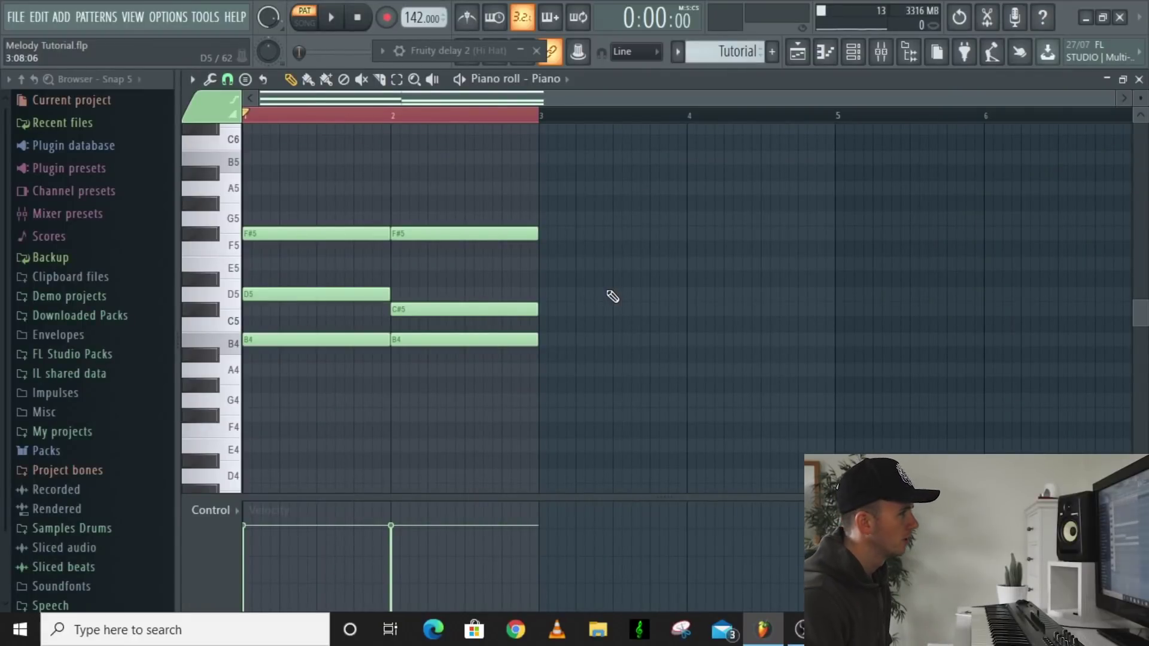
{"action": "key", "text": "space"}
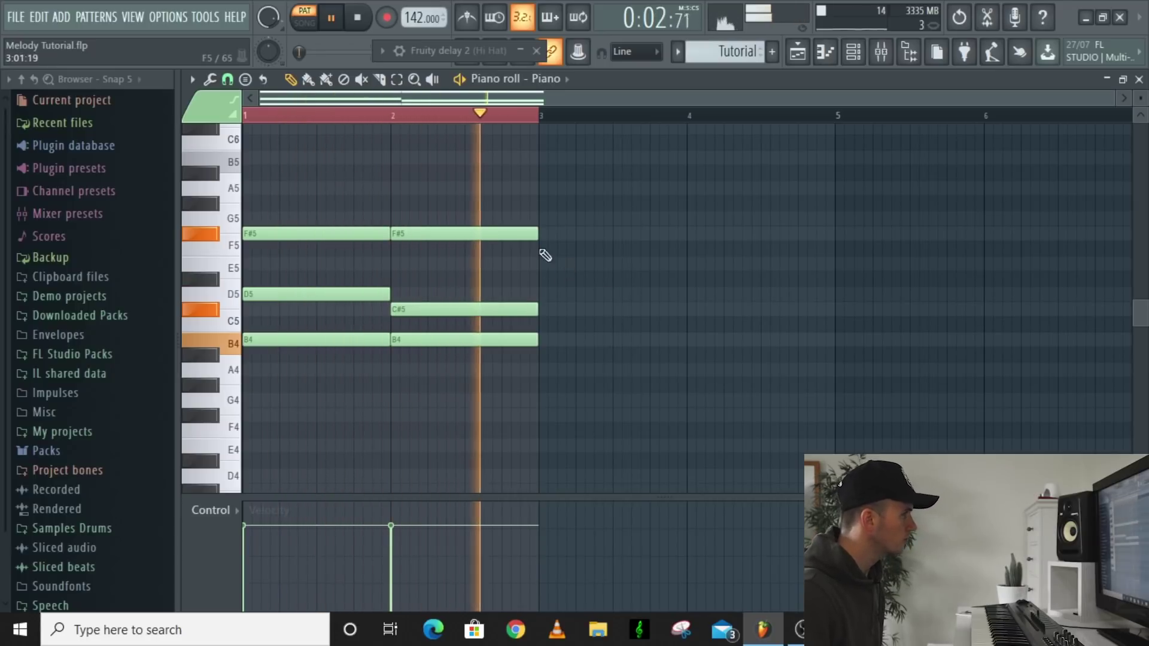
{"action": "key", "text": "space"}
Step: Copy the bar 2 chord into bar 3 and extend the playback range over the first three bars
{"action": "left_click_drag", "start_coordinate": [476, 183], "coordinate": [492, 342]}
{"action": "left_click_drag", "start_coordinate": [436, 232], "coordinate": [587, 253]}
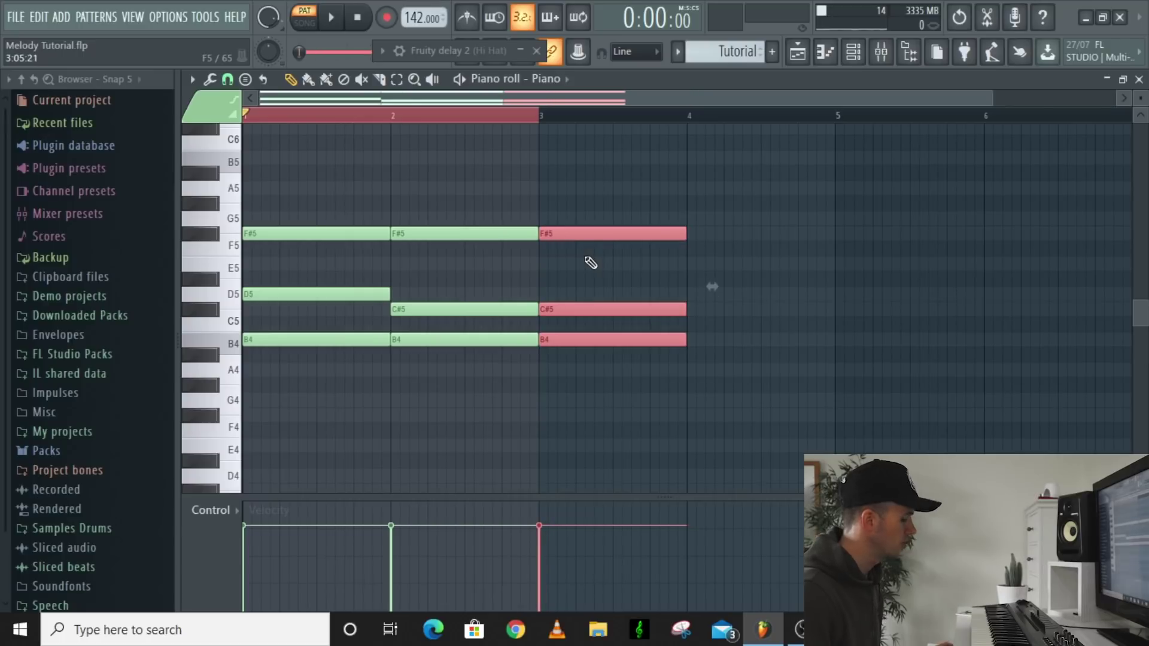
{"action": "left_click_drag", "start_coordinate": [577, 153], "coordinate": [612, 373]}
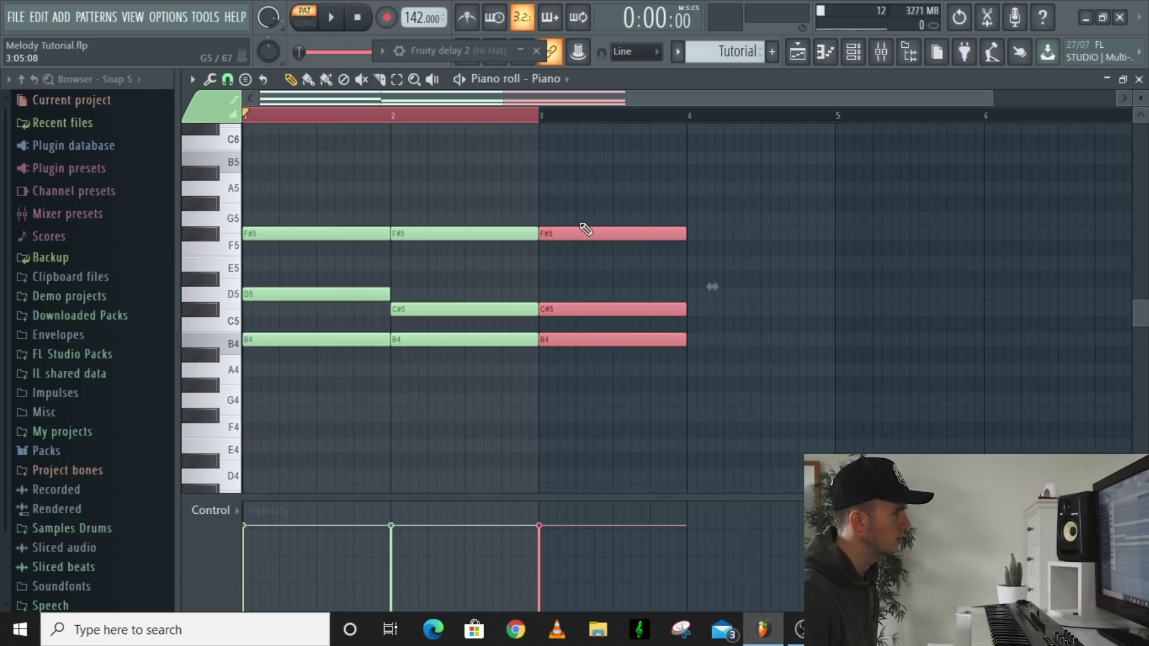
{"action": "left_click_drag", "start_coordinate": [574, 233], "coordinate": [727, 251]}
{"action": "key", "text": "Delete"}
{"action": "key", "text": "ctrl+a"}
{"action": "key", "text": "space"}
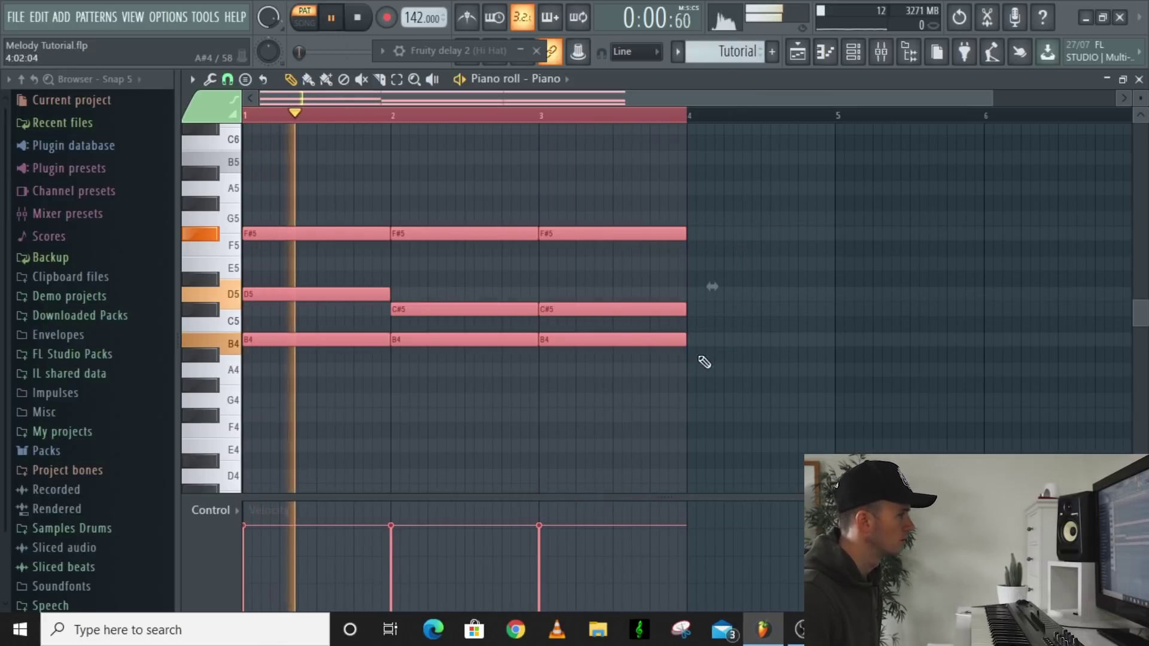
{"action": "key", "text": "ctrl+d"}
{"action": "key", "text": "space"}
Step: Raise the bar 3 chord's C#5 note to D5 and its F#5 note to G5, checking the result by playback
{"action": "left_click_drag", "start_coordinate": [593, 309], "coordinate": [593, 290]}
{"action": "left_click_drag", "start_coordinate": [593, 234], "coordinate": [594, 216]}
{"action": "key", "text": "space"}
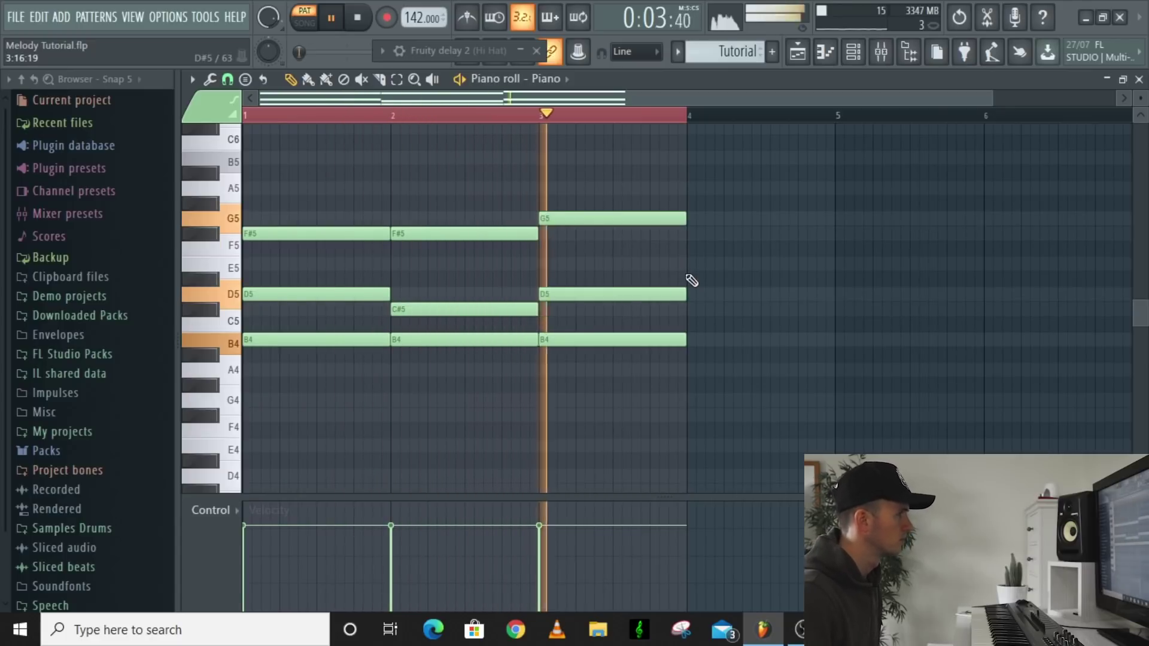
{"action": "key", "text": "space"}
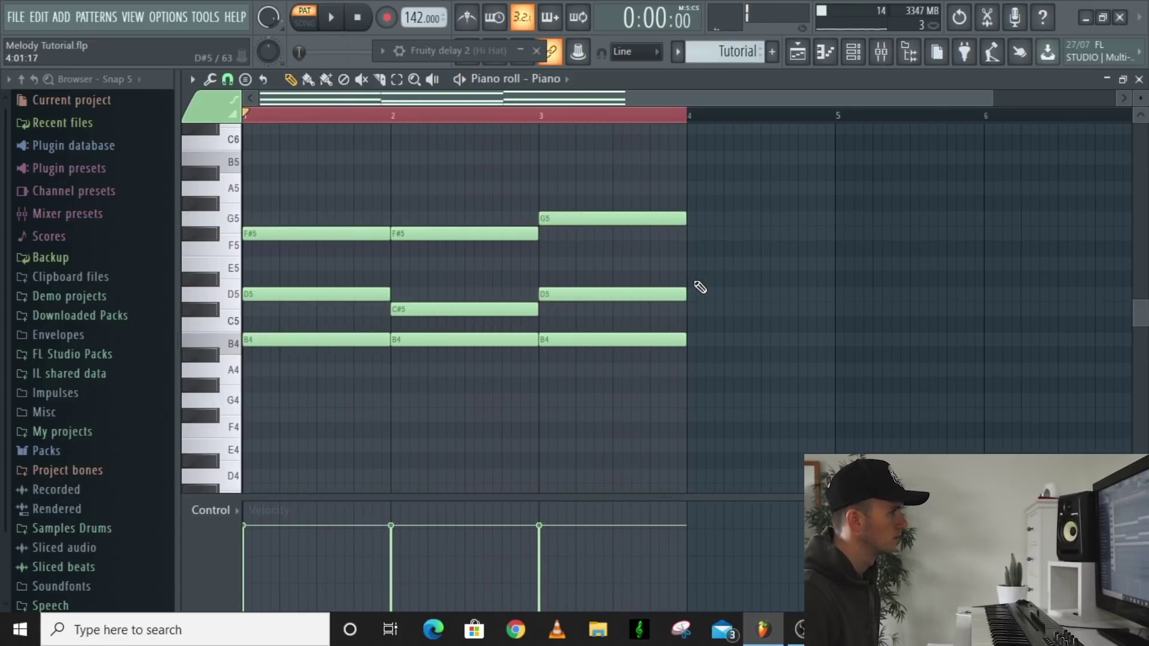
Step: Copy the bar 2 chord into bar 4 and play the full four-bar progression
{"action": "left_click_drag", "start_coordinate": [524, 215], "coordinate": [395, 359]}
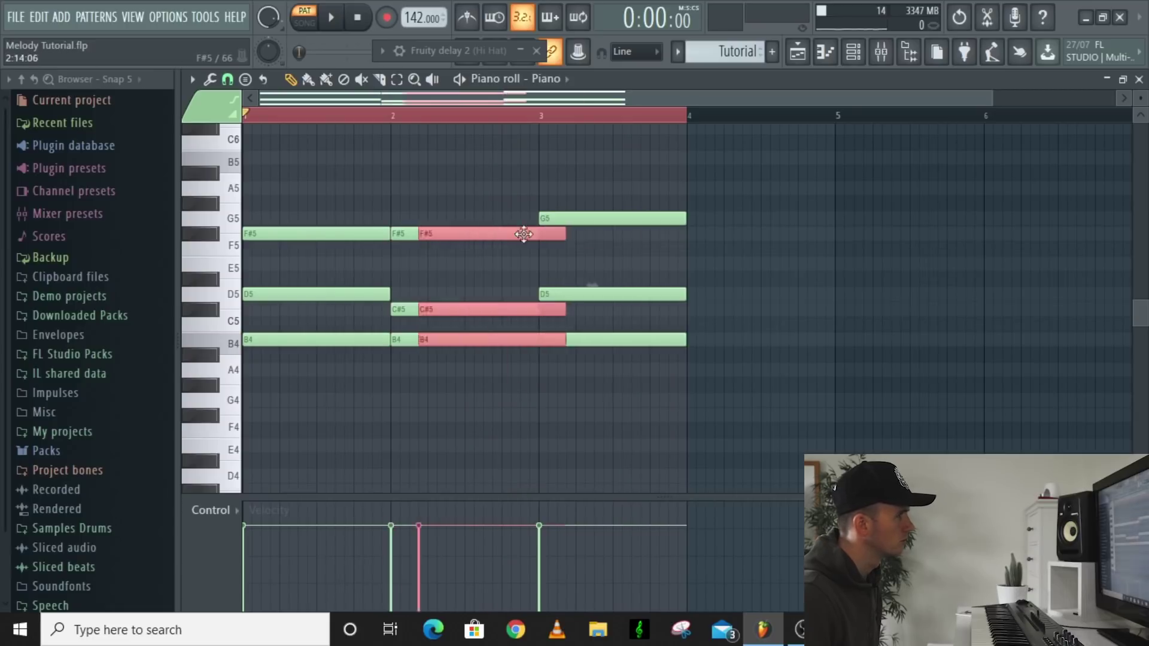
{"action": "left_click_drag", "start_coordinate": [487, 232], "coordinate": [778, 252]}
{"action": "key", "text": "ctrl+a"}
{"action": "key", "text": "space"}
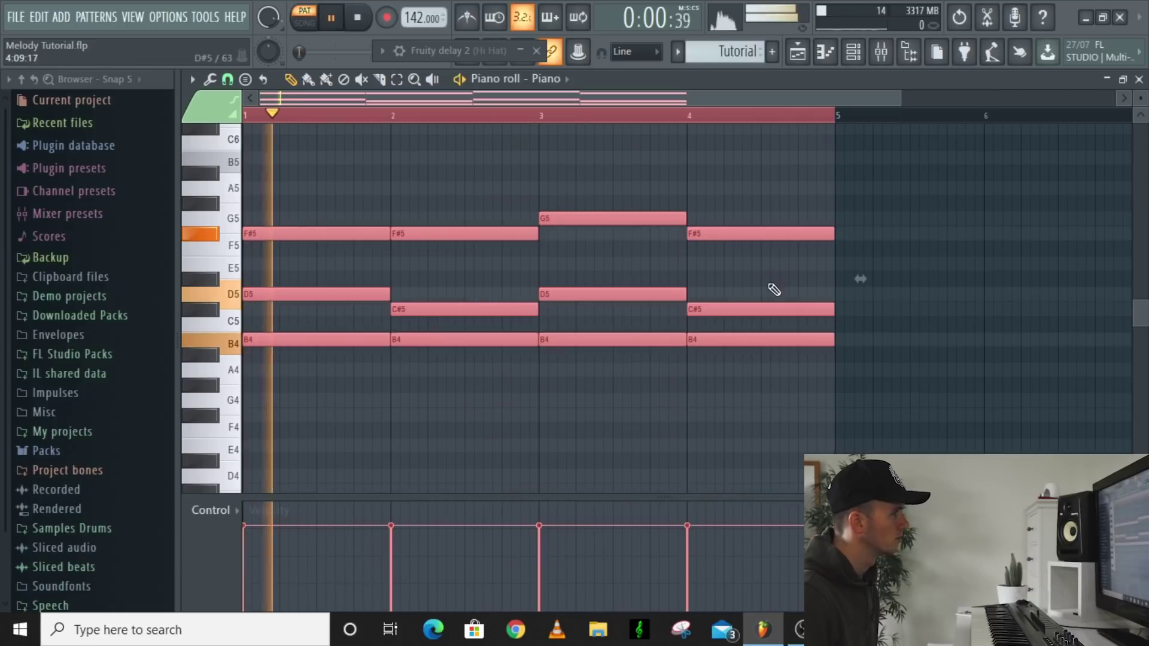
{"action": "key", "text": "ctrl+d"}
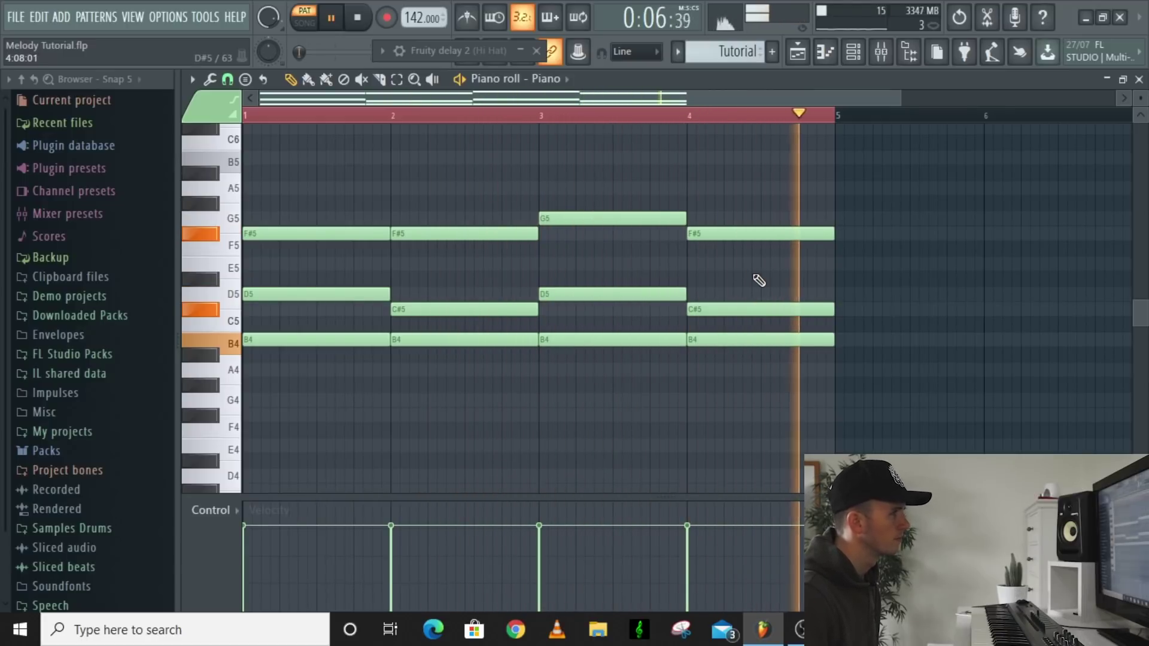
{"action": "key", "text": "space"}
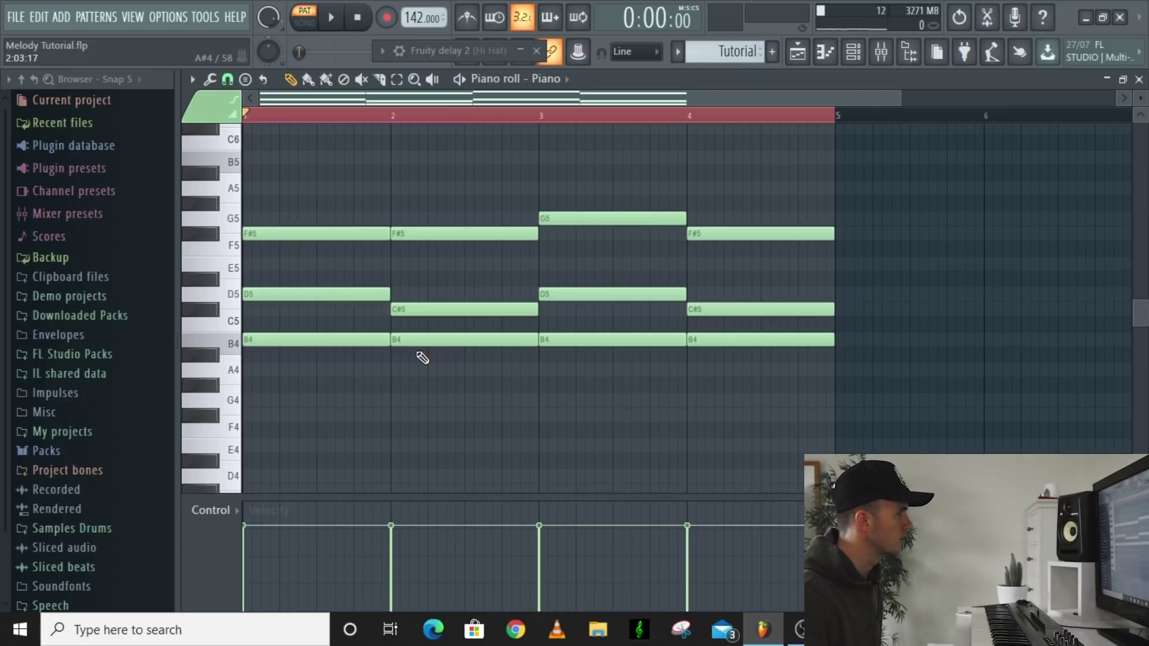
Step: Replay the progression and move the playhead to each chord change at bars 2, 3 and 4
{"action": "key", "text": "space"}
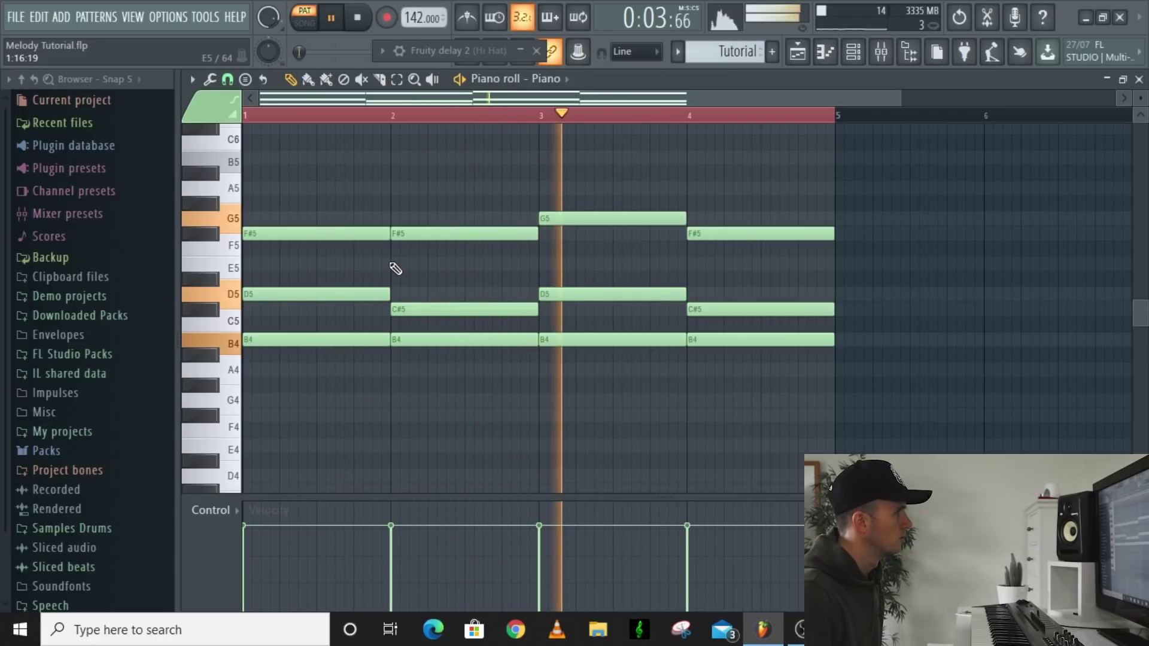
{"action": "key", "text": "space"}
{"action": "left_click", "coordinate": [394, 114]}
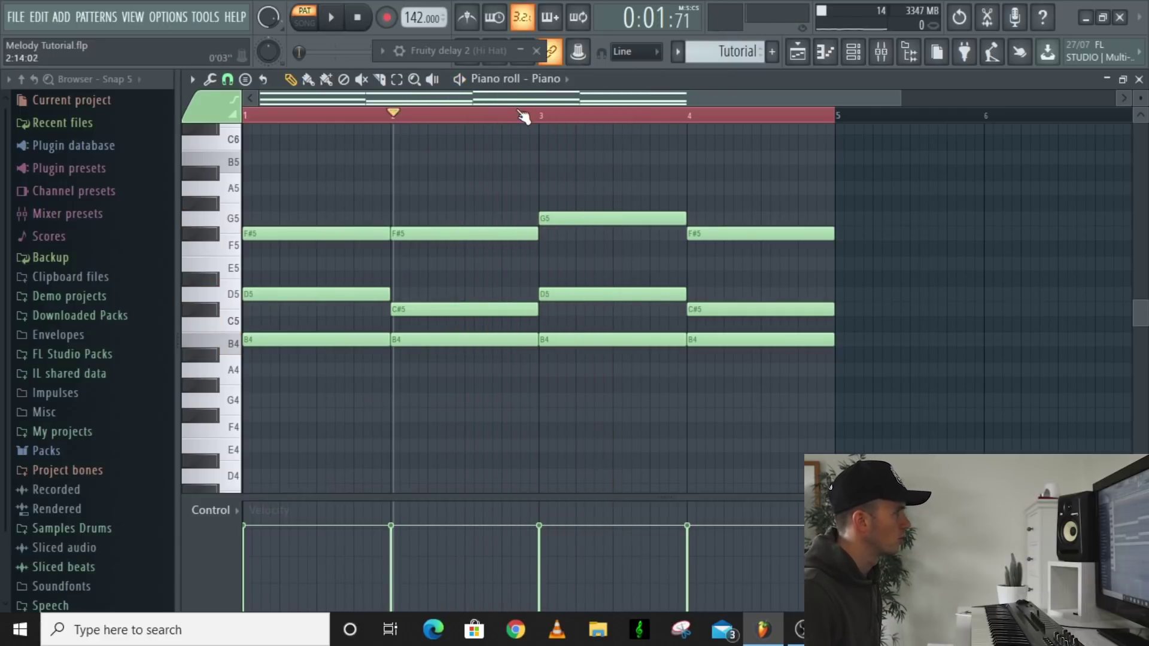
{"action": "left_click", "coordinate": [545, 117]}
{"action": "left_click", "coordinate": [703, 116]}
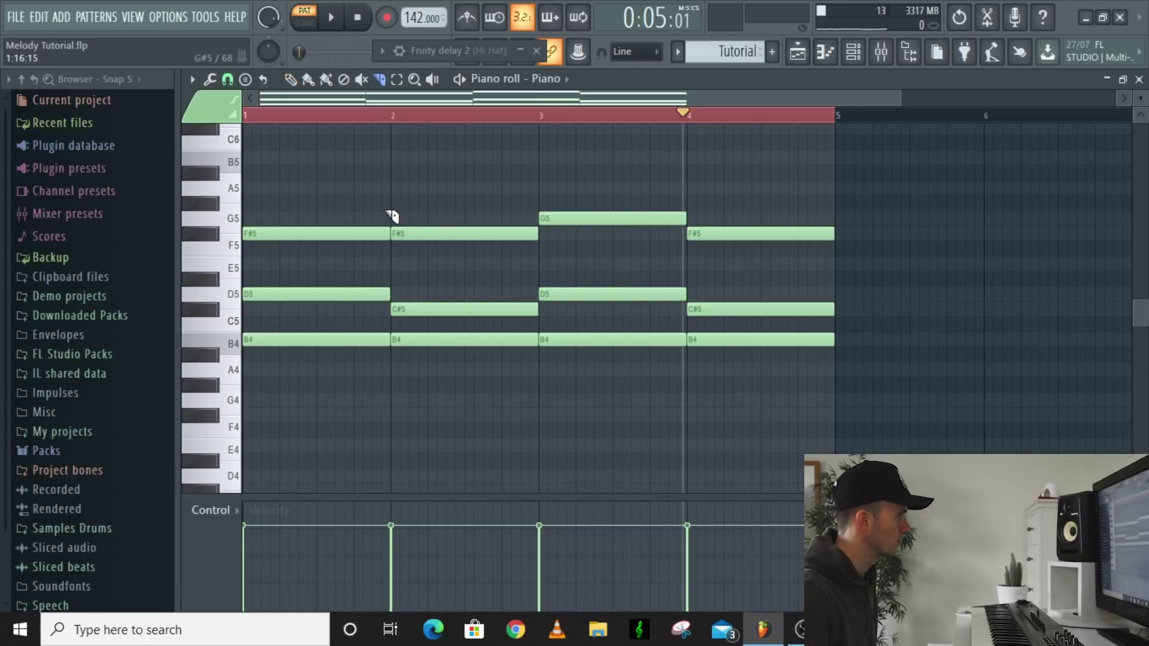
Step: Slice off the last beat of the bar 1 chord and move the bar 2 chord one beat earlier to close the gap
{"action": "left_click_drag", "start_coordinate": [362, 198], "coordinate": [361, 358]}
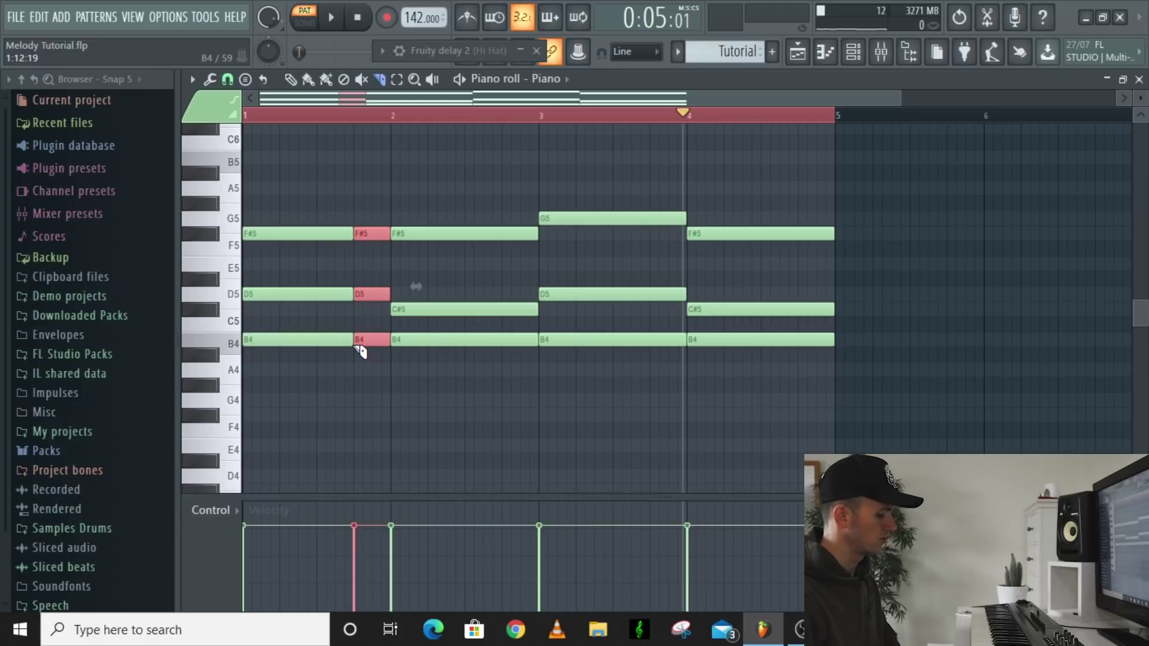
{"action": "key", "text": "Delete"}
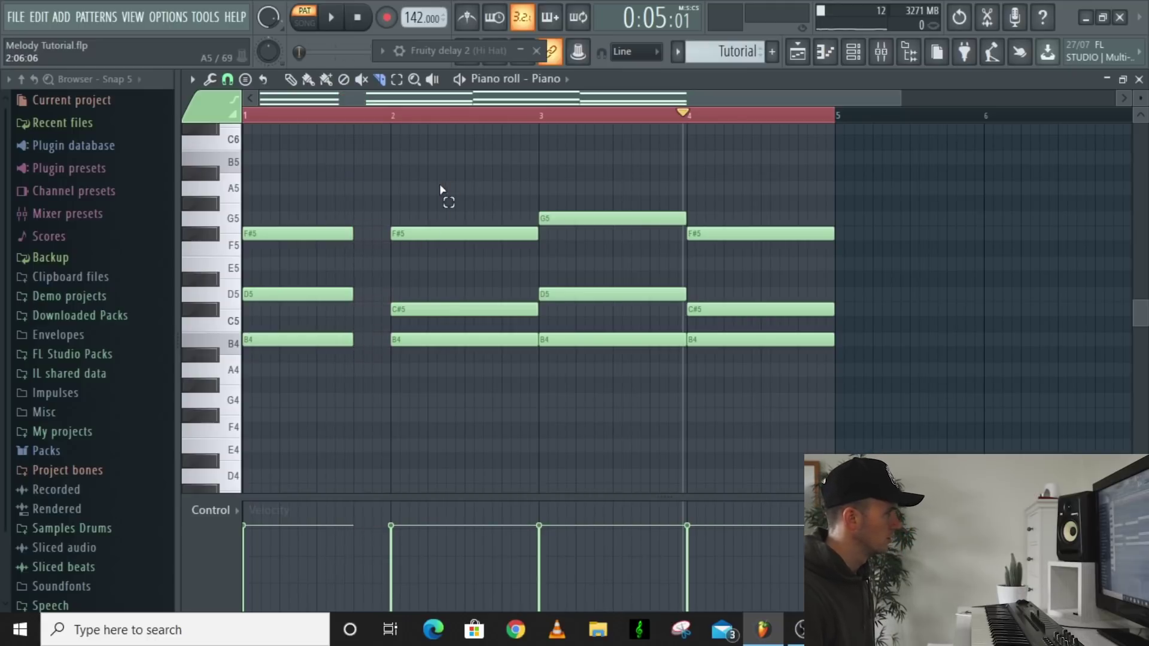
{"action": "left_click_drag", "start_coordinate": [440, 189], "coordinate": [465, 422]}
{"action": "left_click_drag", "start_coordinate": [435, 237], "coordinate": [397, 236]}
{"action": "left_click", "coordinate": [441, 211]}
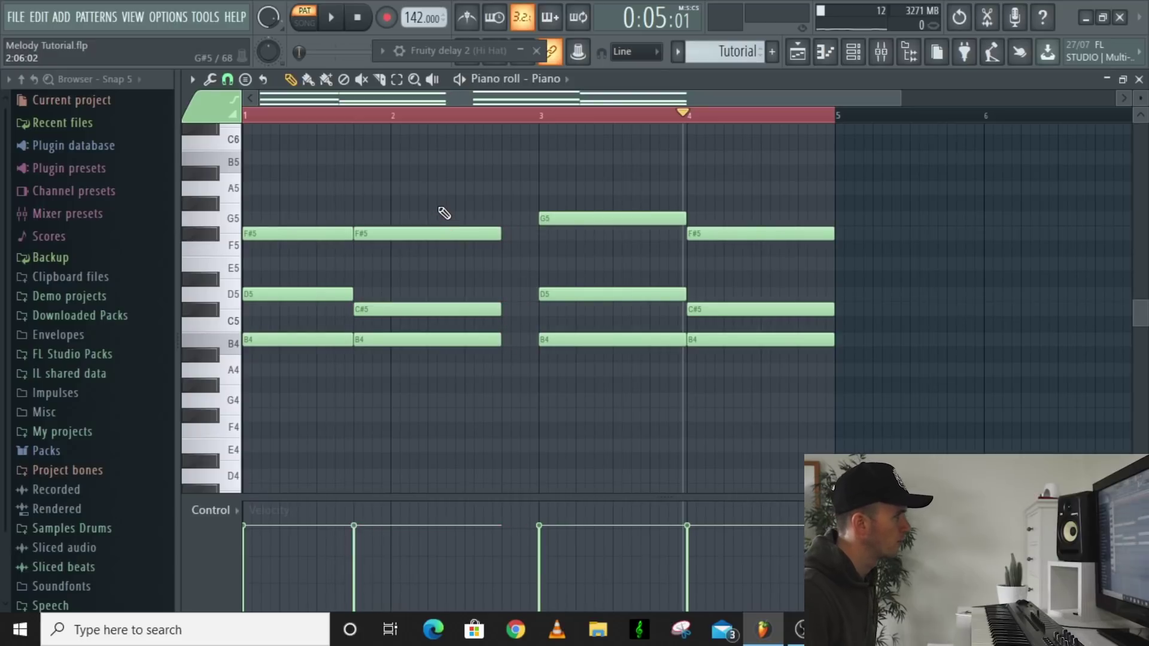
Step: Play the progression from the start to hear the earlier second chord
{"action": "key", "text": "space"}
{"action": "key", "text": "space"}
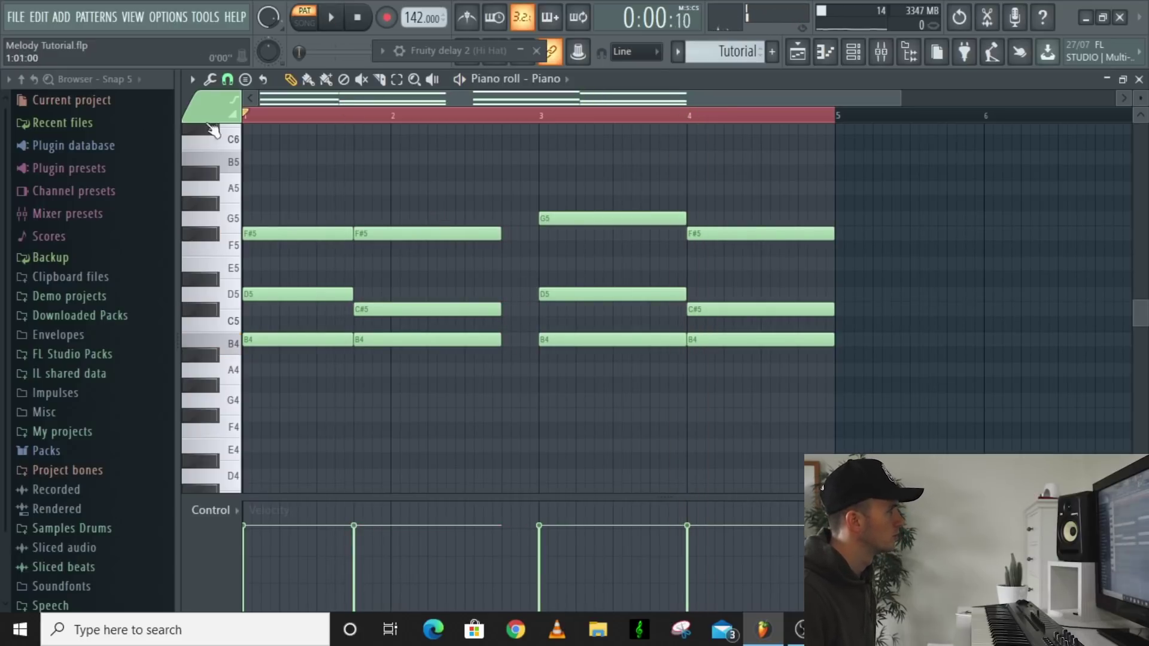
{"action": "key", "text": "space"}
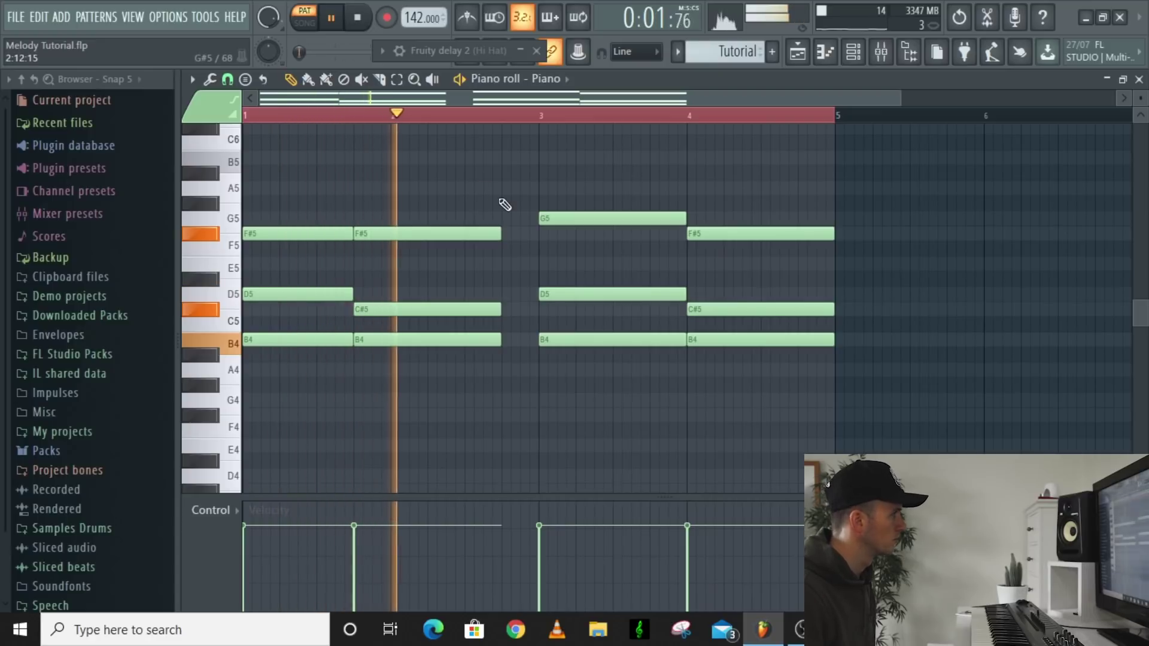
Step: Stop playback and extend the second chord to the start of bar 3
{"action": "key", "text": "space"}
{"action": "key", "text": "ctrl+z"}
{"action": "left_click_drag", "start_coordinate": [502, 233], "coordinate": [532, 232]}
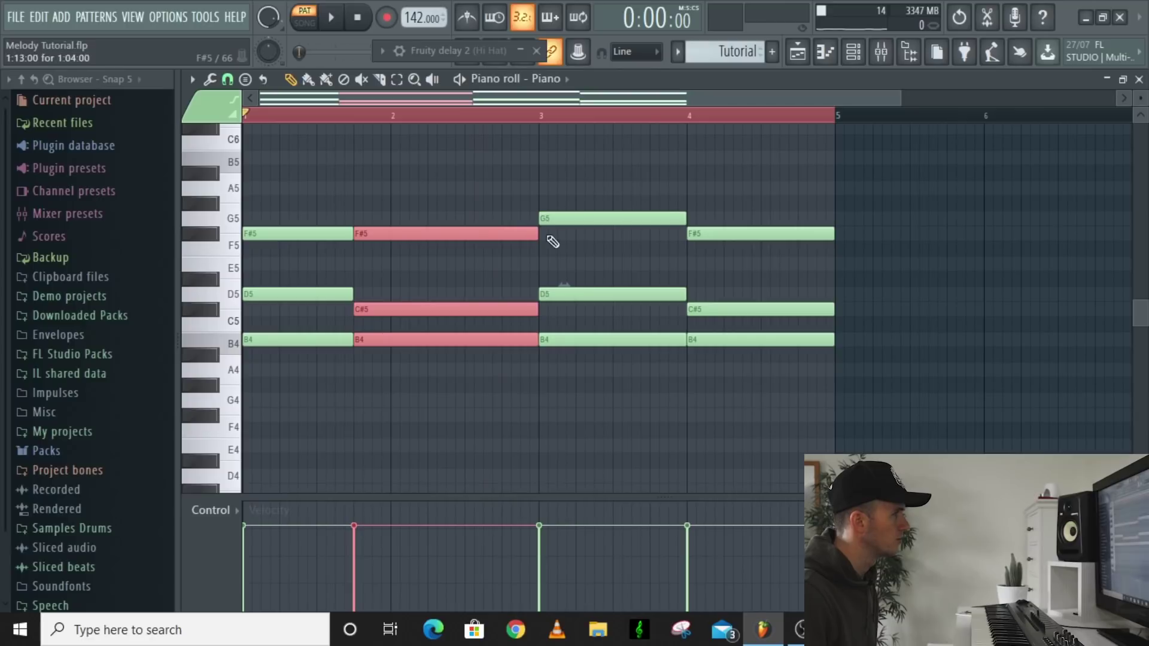
Step: Slice off and delete the last beat of the bar 3 chord and move the bar 4 chord one beat earlier
{"action": "left_click_drag", "start_coordinate": [656, 191], "coordinate": [658, 358]}
{"action": "key", "text": "Delete"}
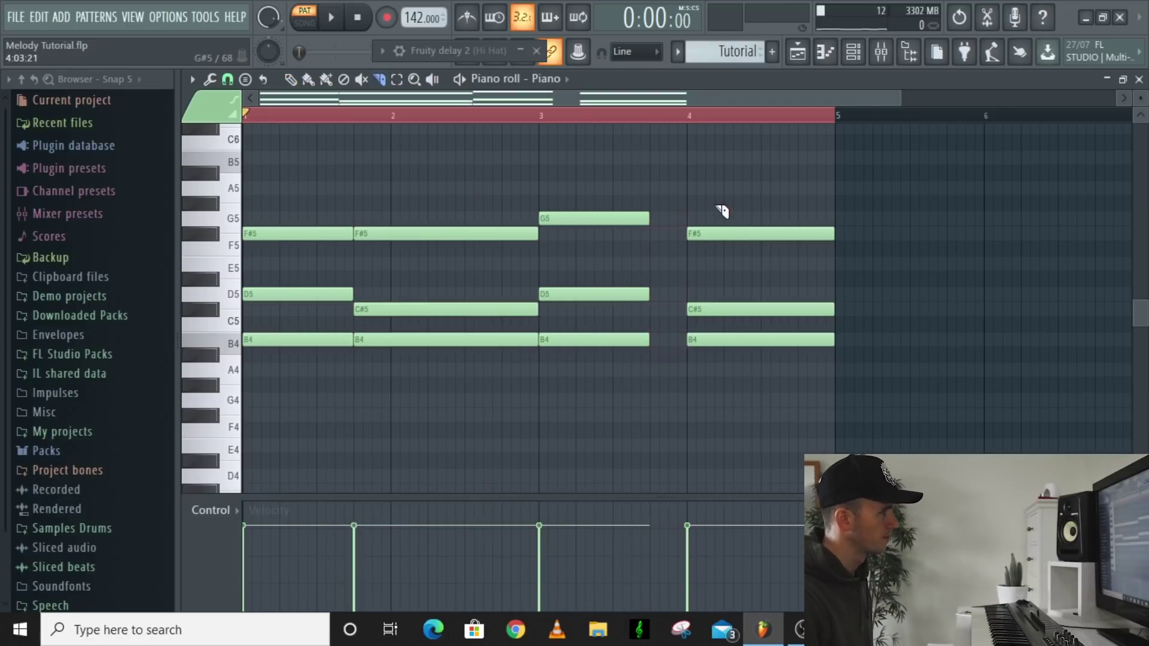
{"action": "left_click_drag", "start_coordinate": [720, 214], "coordinate": [757, 411]}
{"action": "left_click_drag", "start_coordinate": [737, 346], "coordinate": [697, 339]}
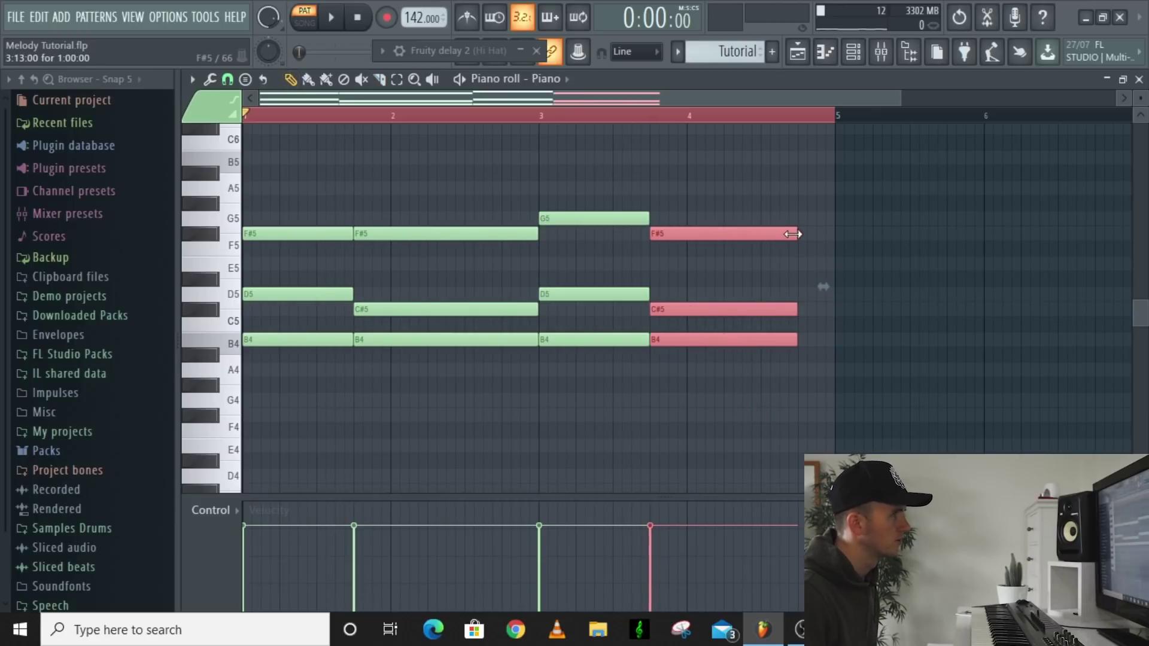
Step: Extend the last chord to the start of bar 5 and clear the note selection
{"action": "left_click_drag", "start_coordinate": [793, 234], "coordinate": [820, 239]}
{"action": "key", "text": "ctrl+a"}
{"action": "left_click", "coordinate": [793, 203]}
Step: Play the reworked progression from the start, with the metronome on for the second playthrough
{"action": "key", "text": "space"}
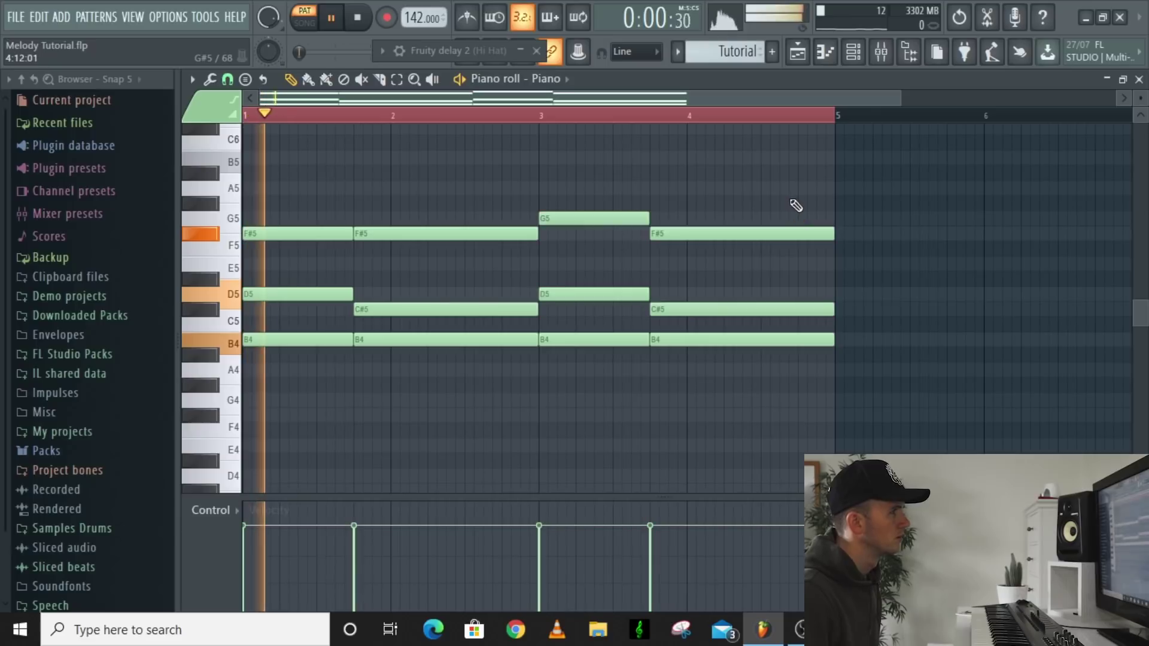
{"action": "key", "text": "space"}
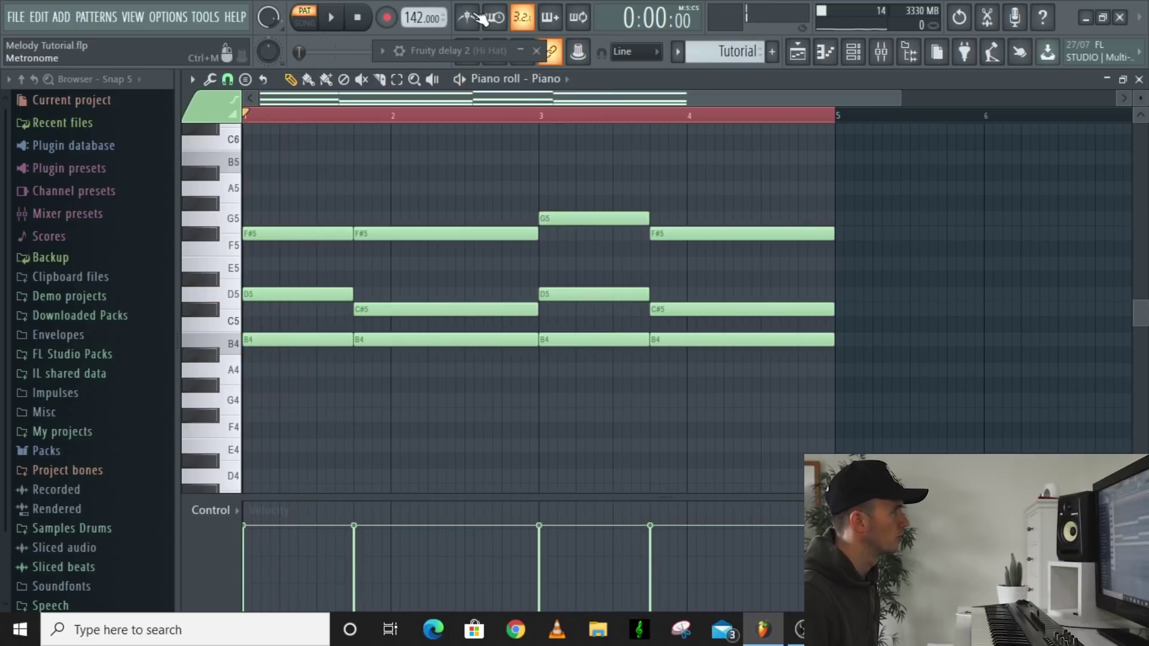
{"action": "key", "text": "space"}
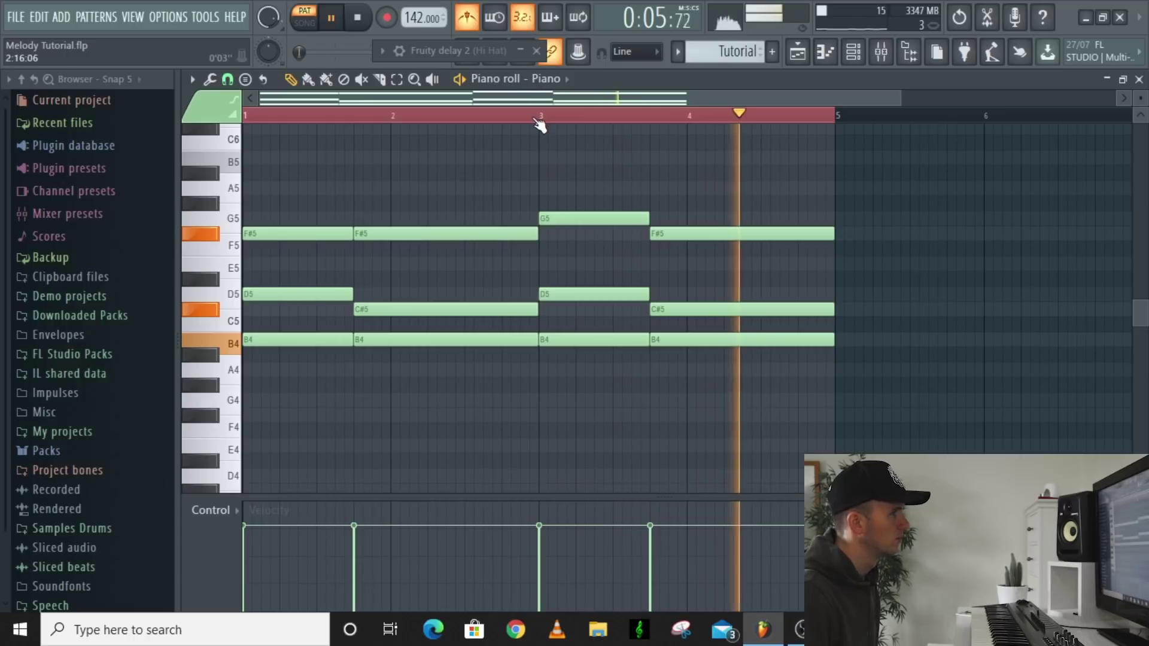
{"action": "key", "text": "space"}
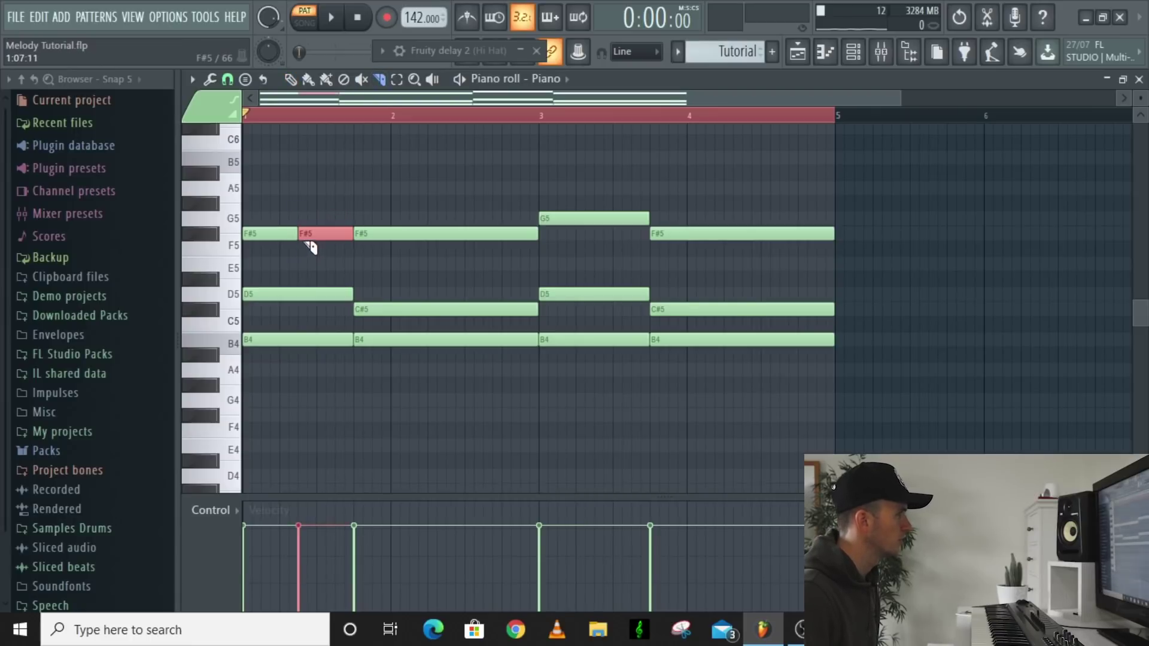
Step: Split the first chord's F#5, the third chord's G5 and the second chord's C#5 in half, replaying the progression after each cut
{"action": "key", "text": "space"}
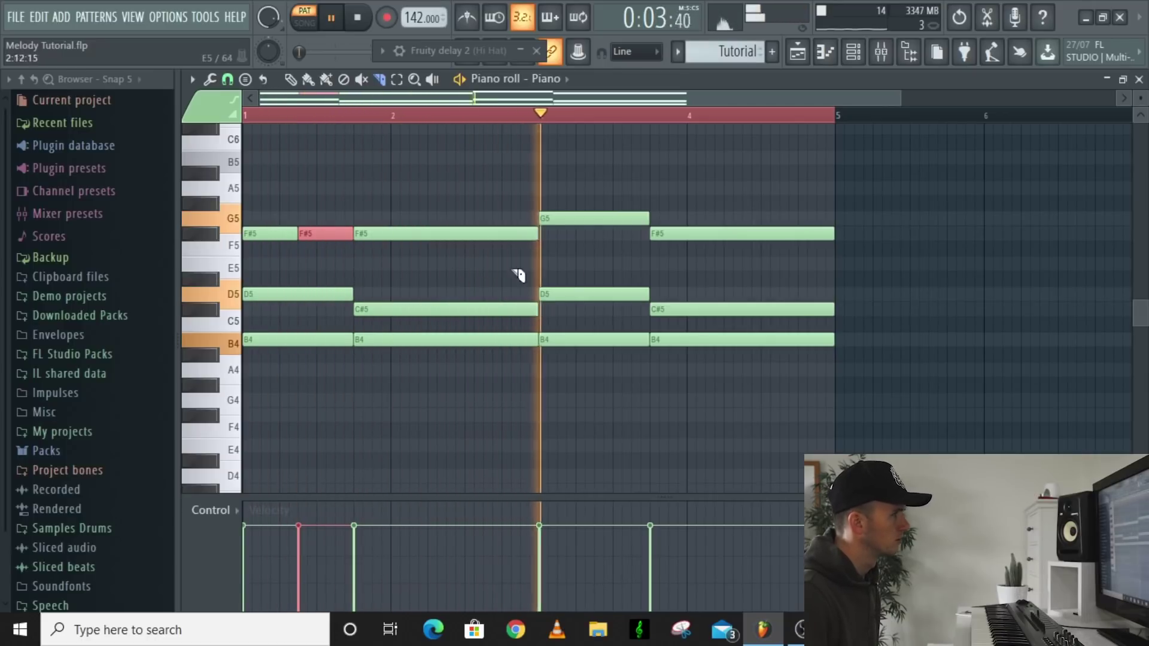
{"action": "key", "text": "space"}
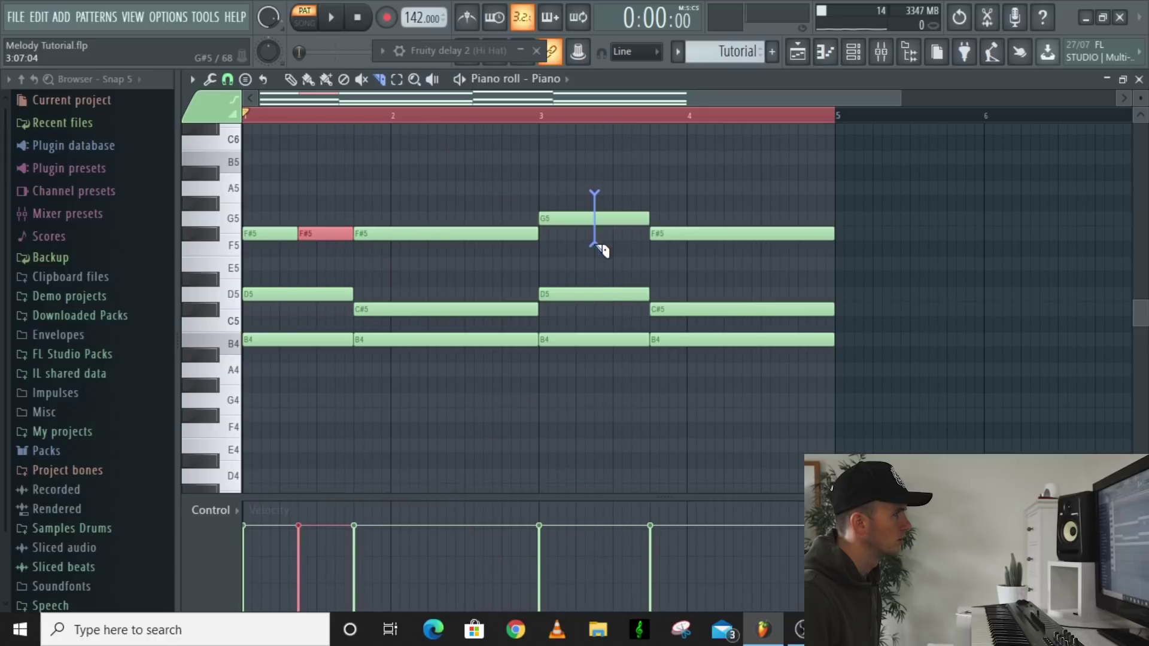
{"action": "key", "text": "space"}
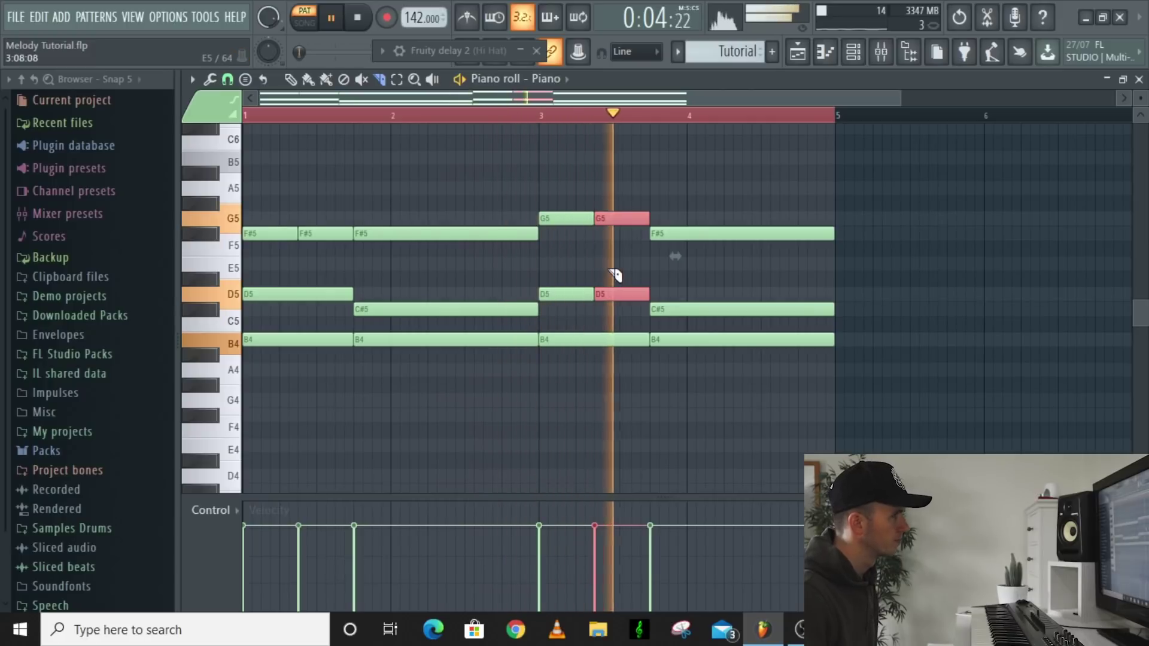
{"action": "key", "text": "space"}
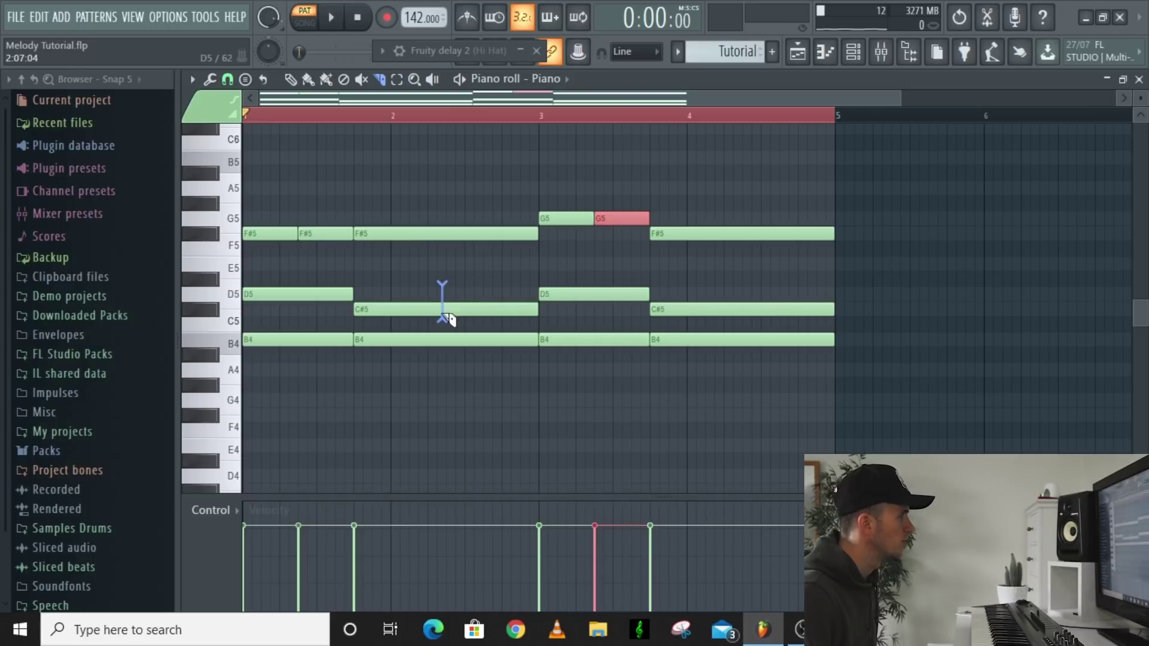
{"action": "key", "text": "space"}
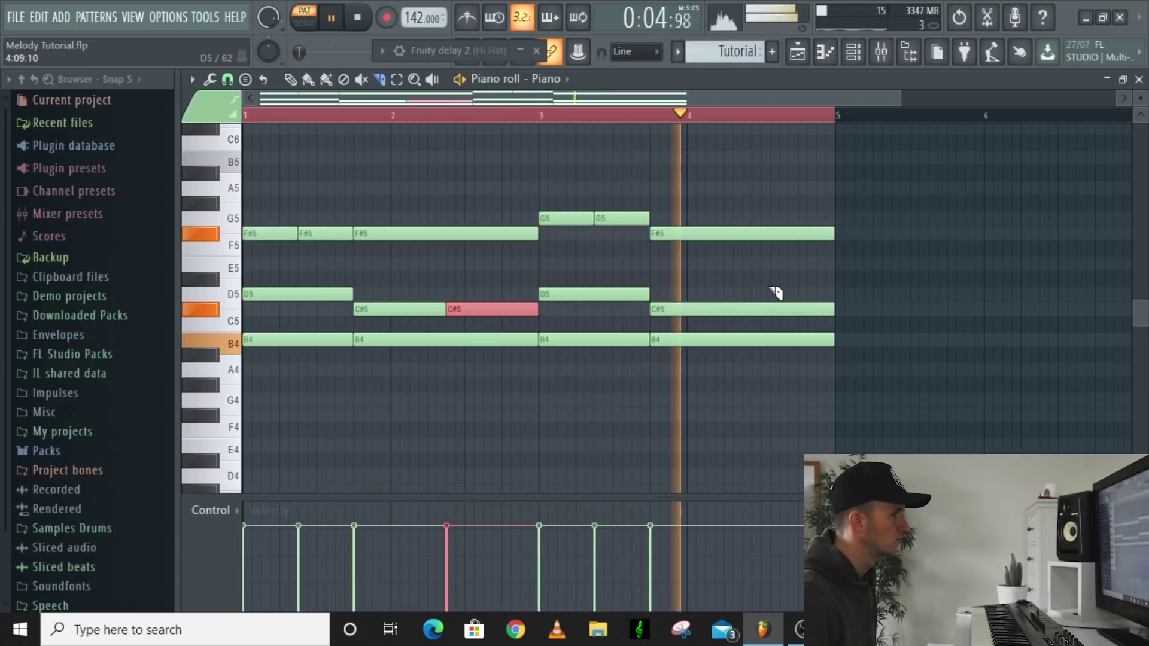
{"action": "key", "text": "space"}
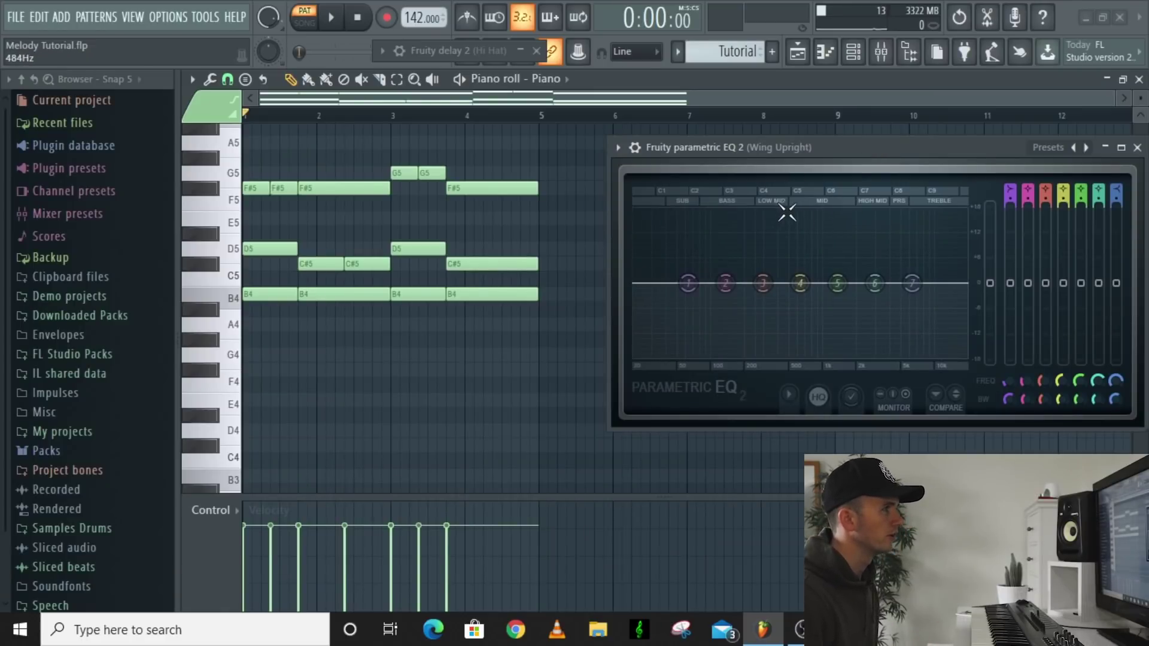
Step: Play the progression while examining its frequency spectrum in Fruity Parametric EQ 2, and close the EQ
{"action": "key", "text": "space"}
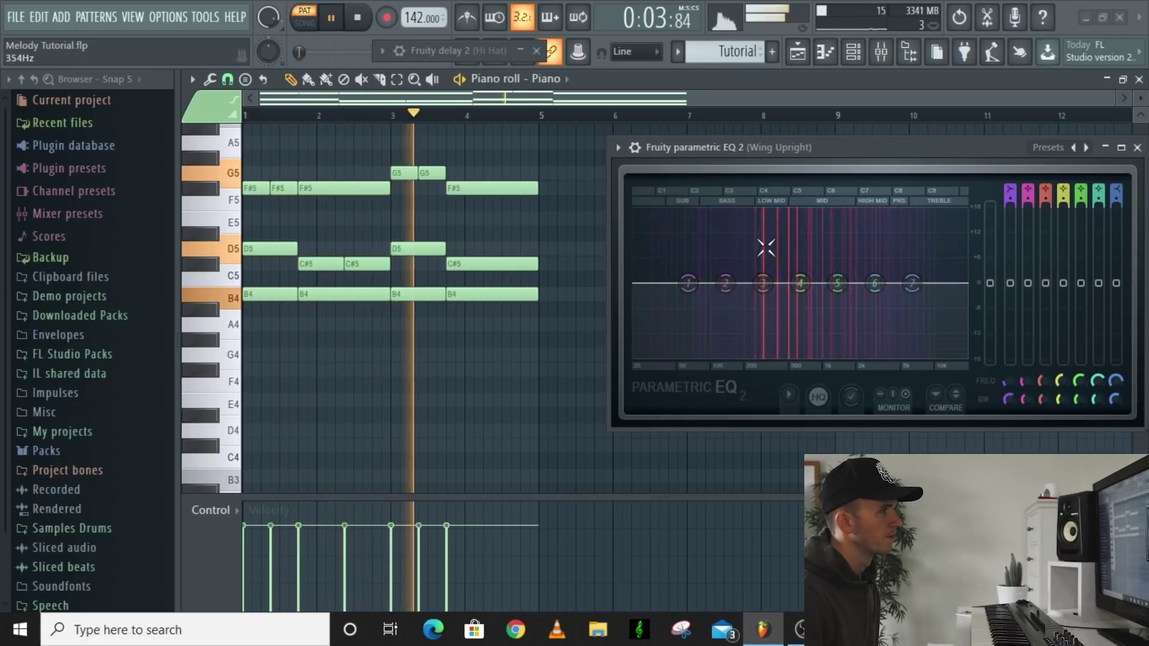
{"action": "key", "text": "space"}
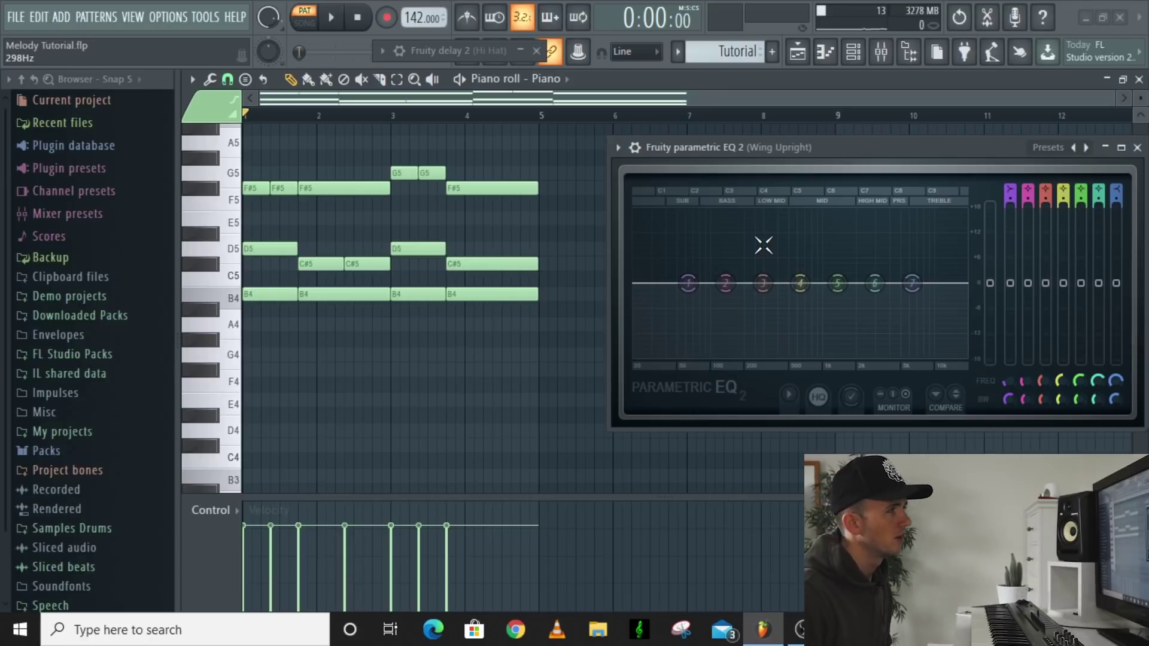
{"action": "key", "text": "space"}
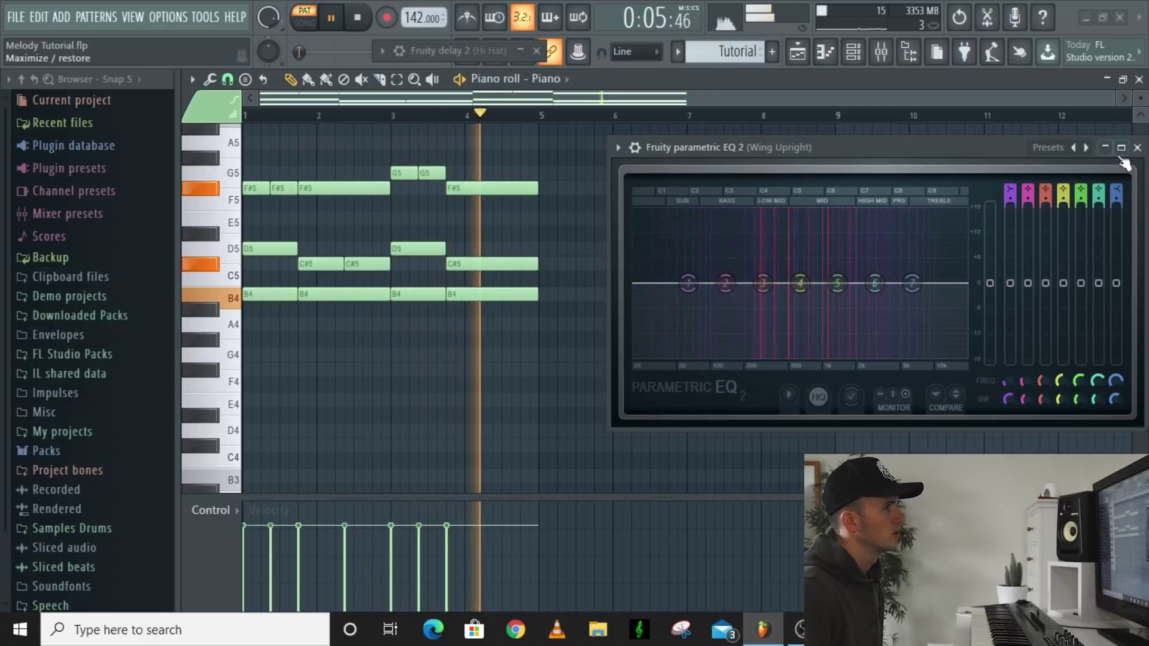
{"action": "key", "text": "space"}
{"action": "left_click_drag", "start_coordinate": [867, 147], "coordinate": [824, 144]}
{"action": "left_click", "coordinate": [1094, 143]}
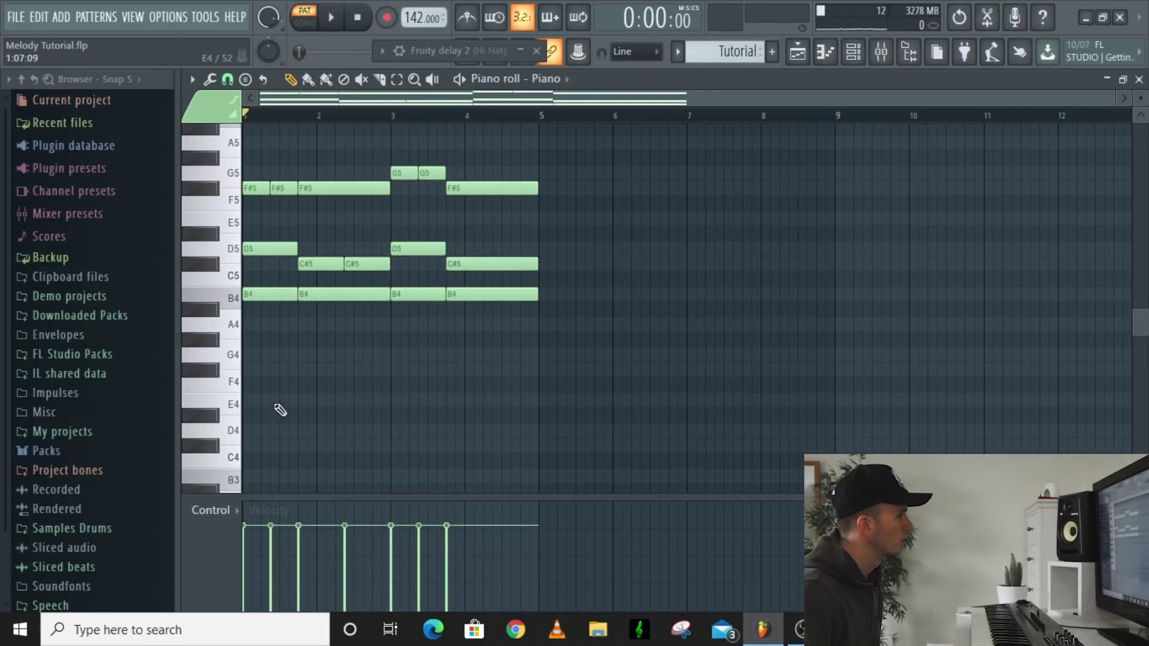
Step: Add a B3 bass note under the first chord, match its length to that chord and play it
{"action": "scroll", "coordinate": [280, 410], "scroll_direction": "down", "scroll_amount": 1}
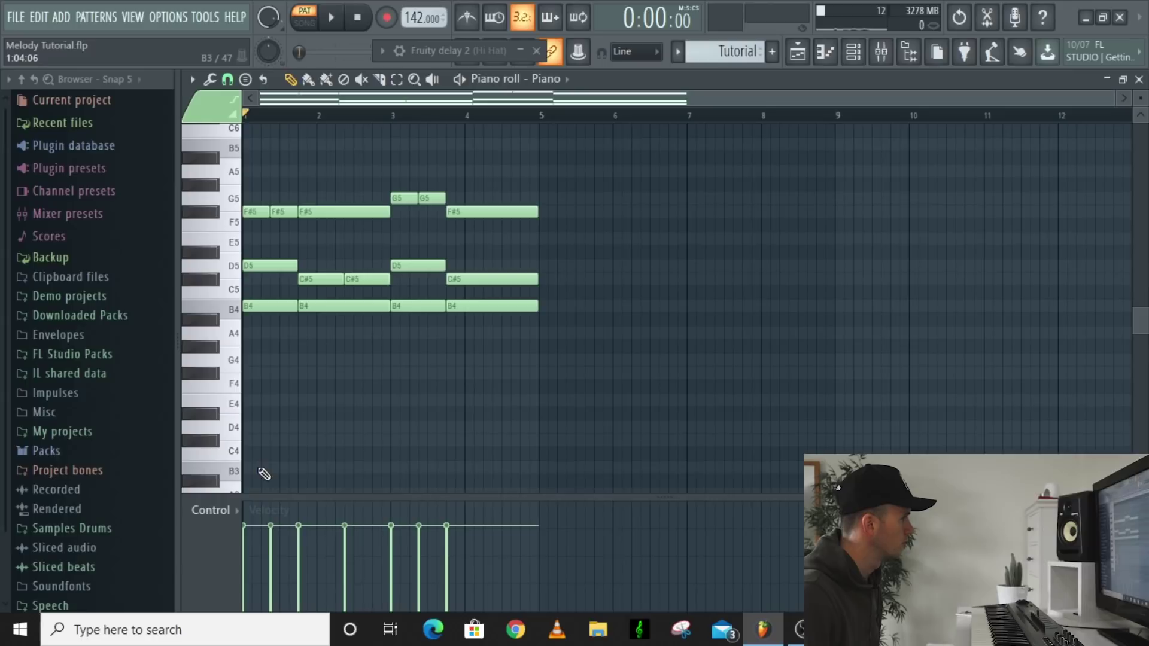
{"action": "left_click_drag", "start_coordinate": [263, 474], "coordinate": [192, 467]}
{"action": "key", "text": "space"}
{"action": "left_click_drag", "start_coordinate": [332, 468], "coordinate": [315, 473]}
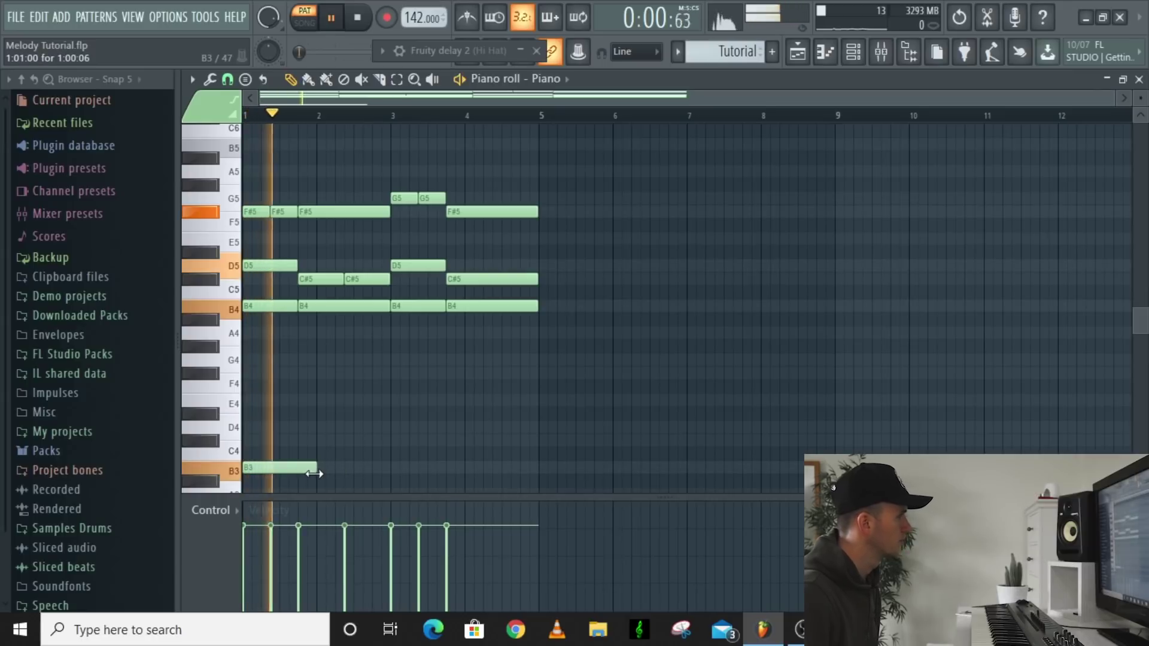
{"action": "key", "text": "space"}
{"action": "key", "text": "space"}
{"action": "scroll", "coordinate": [317, 461], "scroll_direction": "down", "scroll_amount": 3}
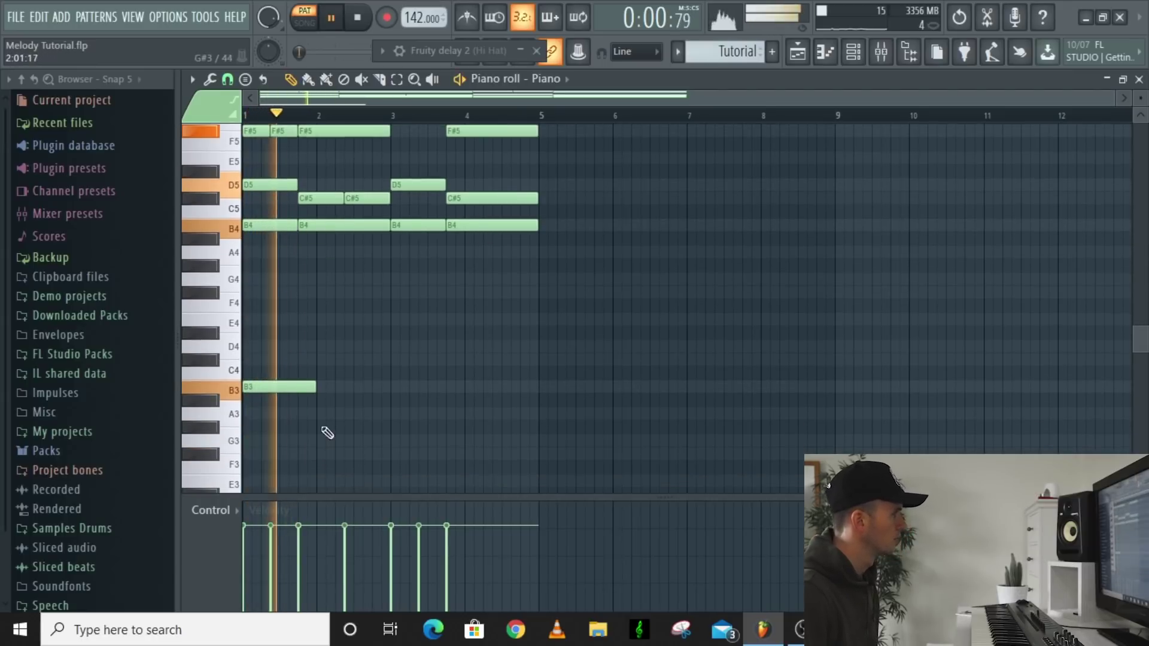
{"action": "key", "text": "space"}
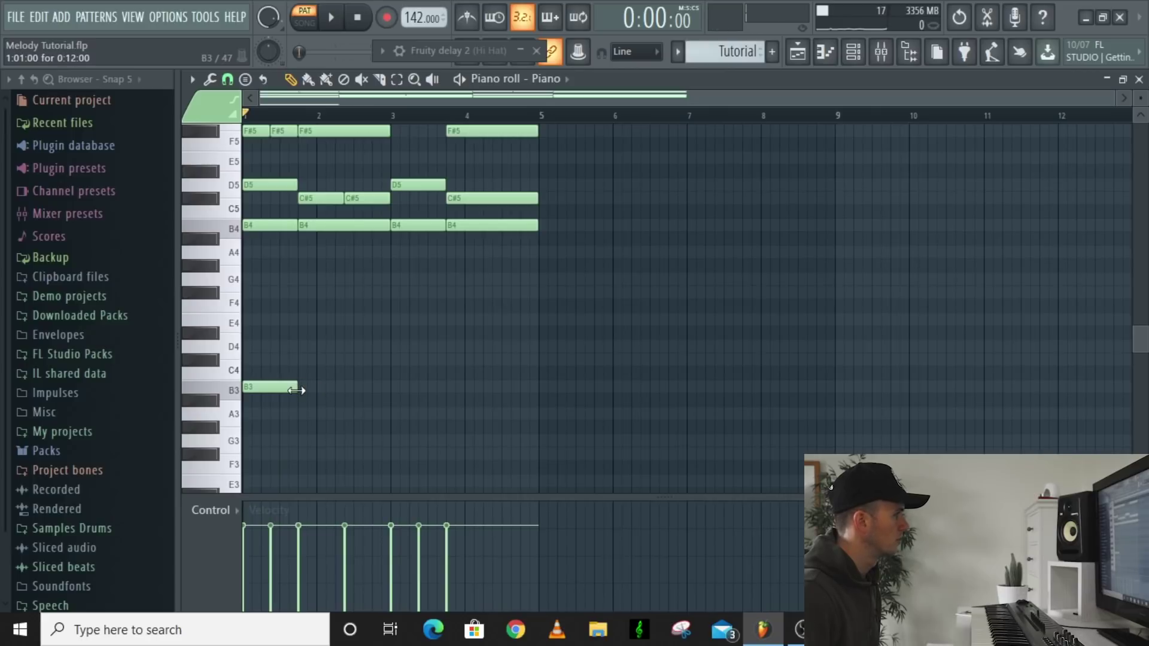
{"action": "key", "text": "space"}
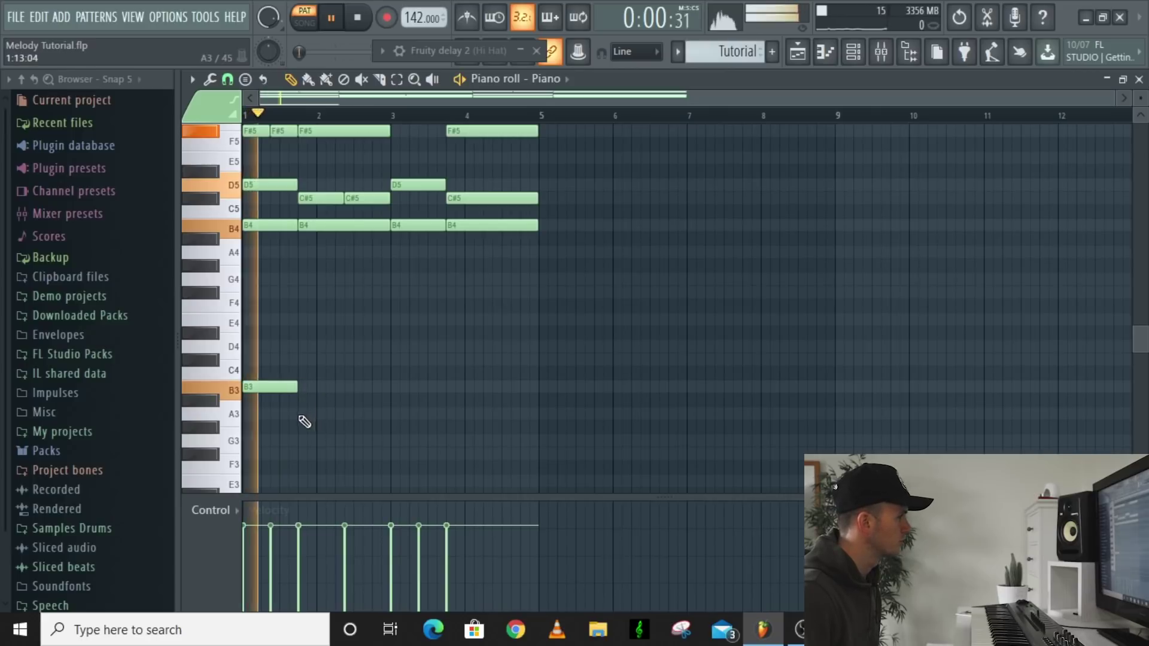
Step: Add a bass note under the second chord and audition it at G3, A3 and C#4
{"action": "left_click", "coordinate": [301, 440]}
{"action": "key", "text": "space"}
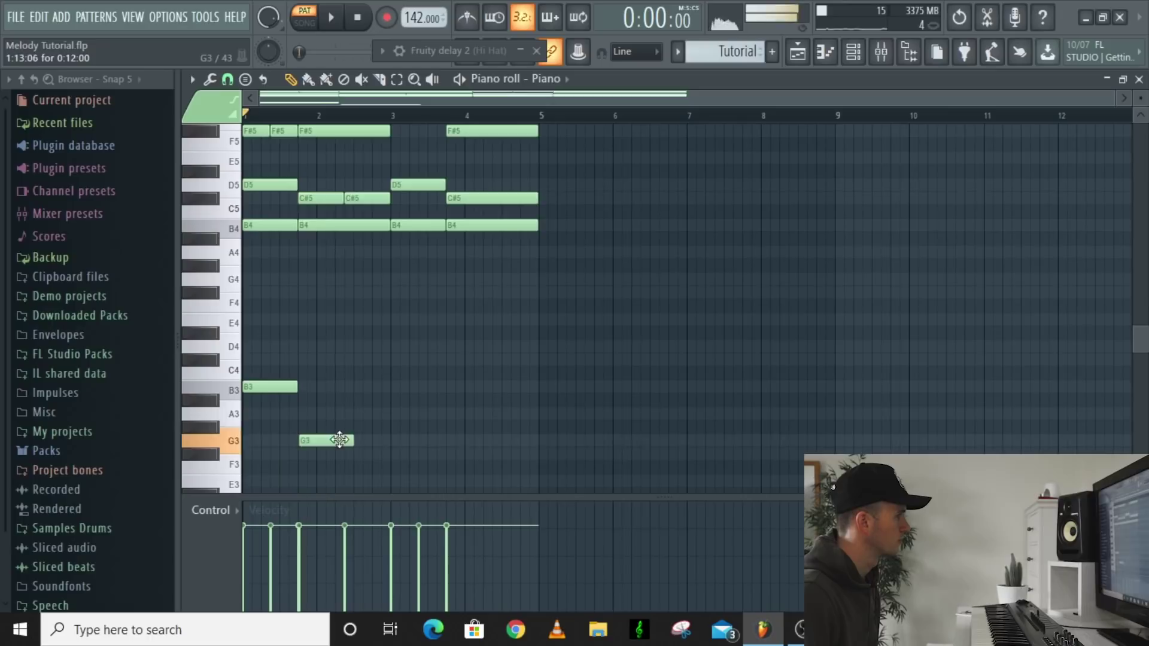
{"action": "left_click_drag", "start_coordinate": [338, 440], "coordinate": [343, 413]}
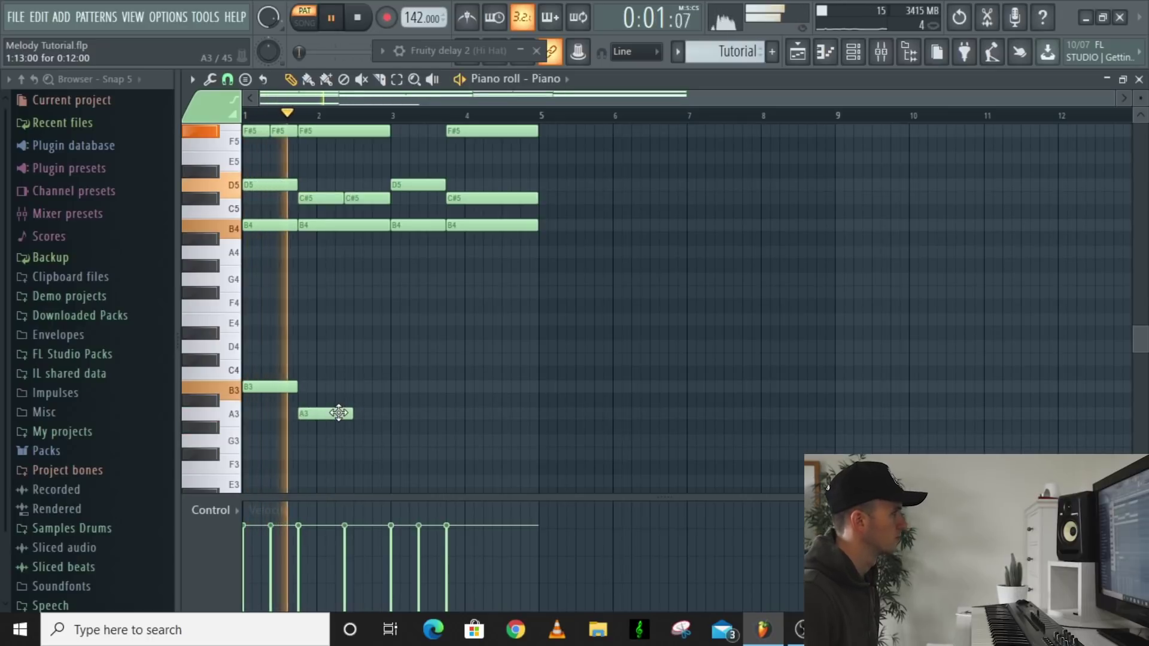
{"action": "key", "text": "space"}
{"action": "left_click_drag", "start_coordinate": [338, 413], "coordinate": [336, 361]}
{"action": "key", "text": "space"}
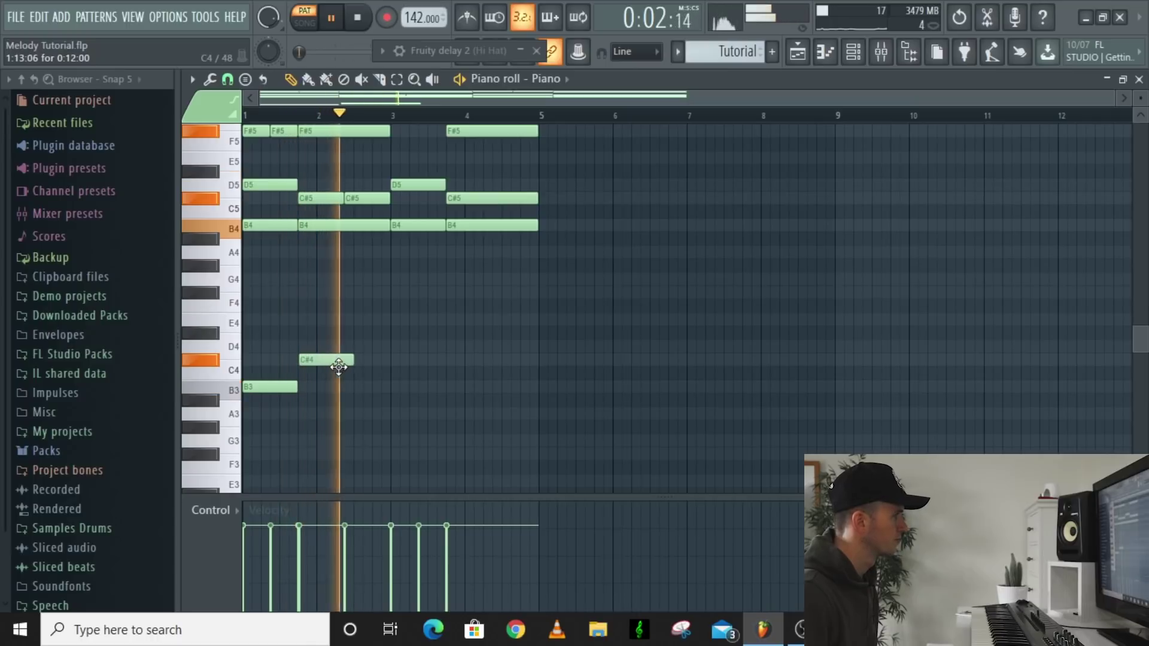
{"action": "key", "text": "space"}
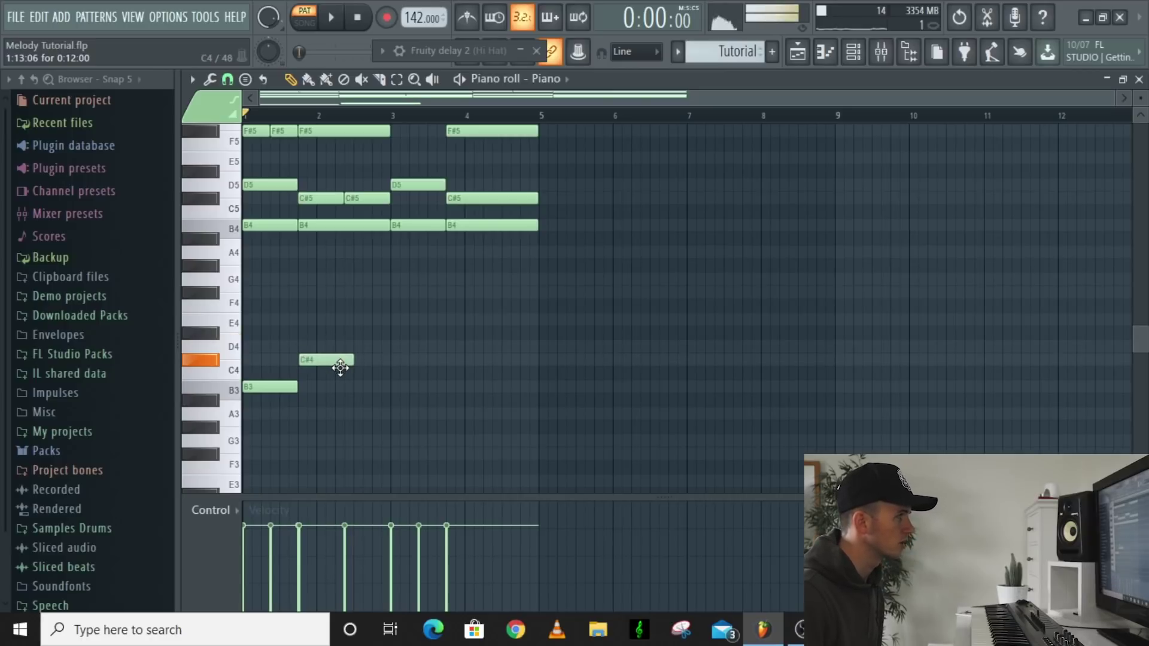
{"action": "key", "text": "space"}
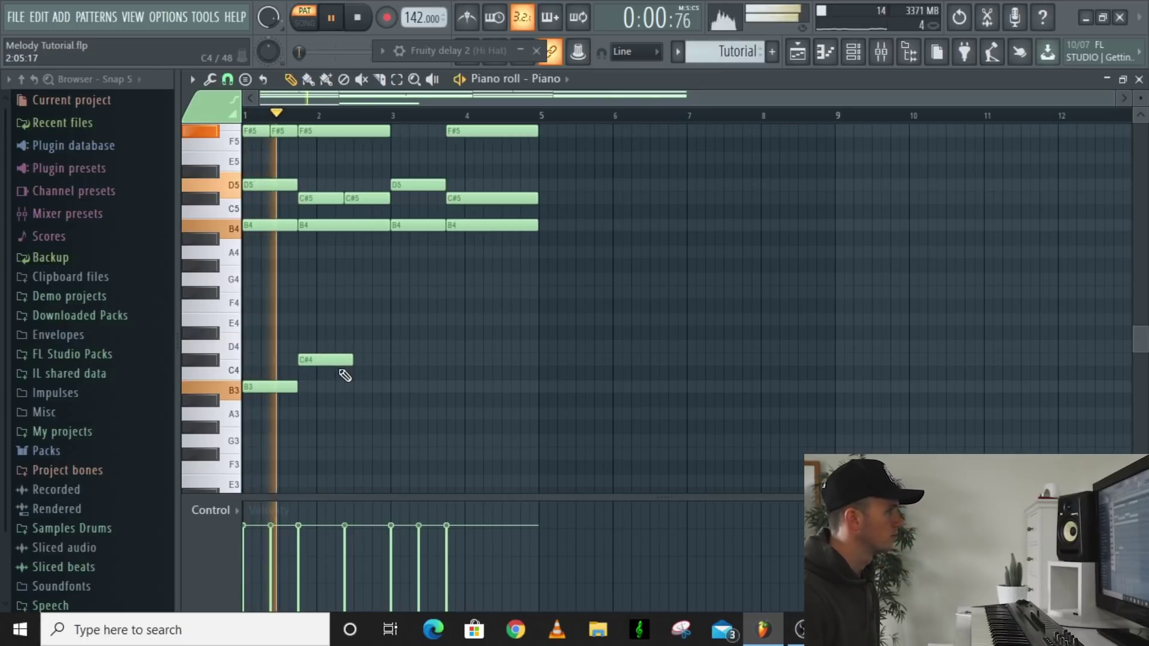
{"action": "key", "text": "space"}
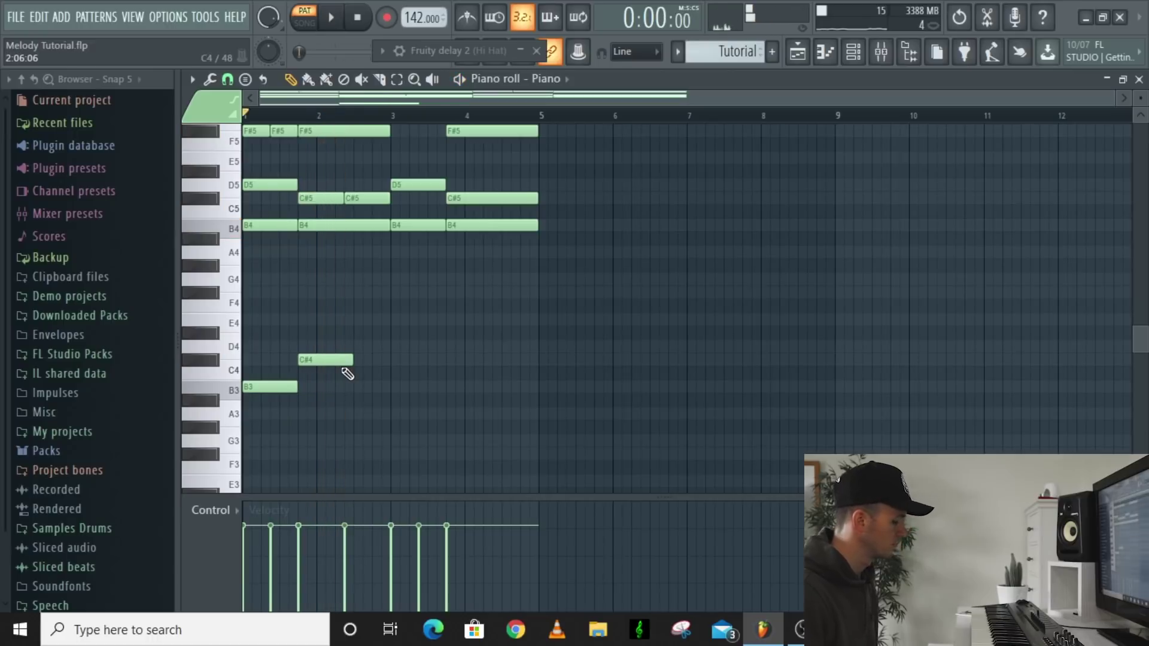
Step: Move the bass note under the second chord down to F#3 and play it with the chords
{"action": "scroll", "coordinate": [383, 285], "scroll_direction": "up", "scroll_amount": 2}
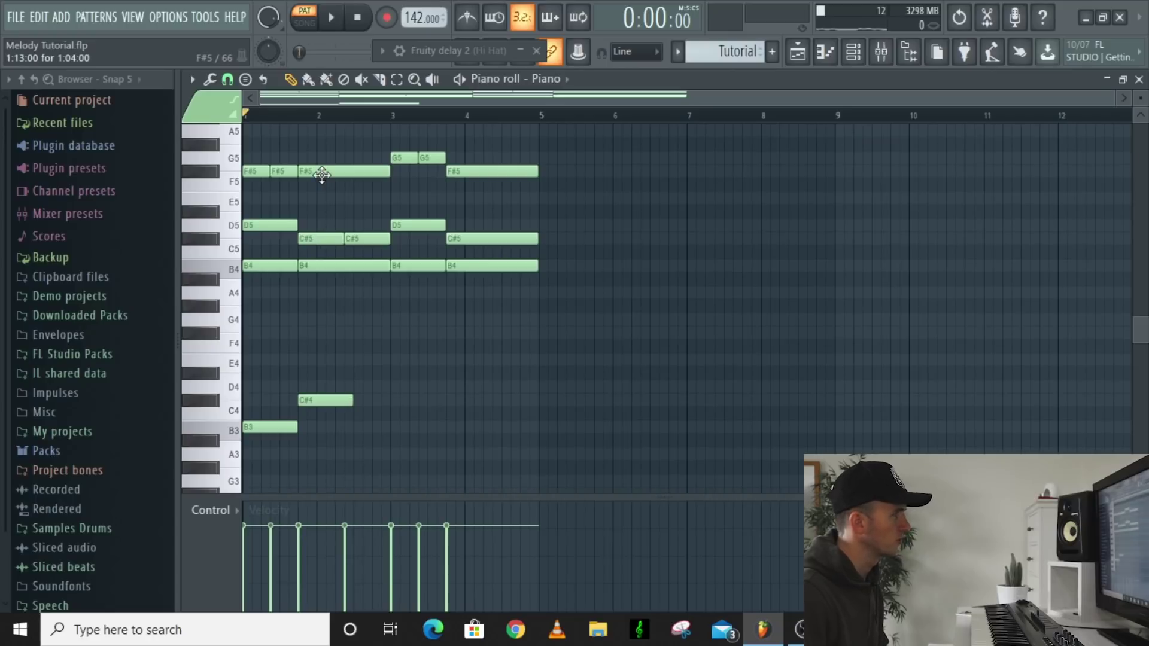
{"action": "scroll", "coordinate": [336, 323], "scroll_direction": "down", "scroll_amount": 4}
{"action": "left_click_drag", "start_coordinate": [337, 359], "coordinate": [336, 425]}
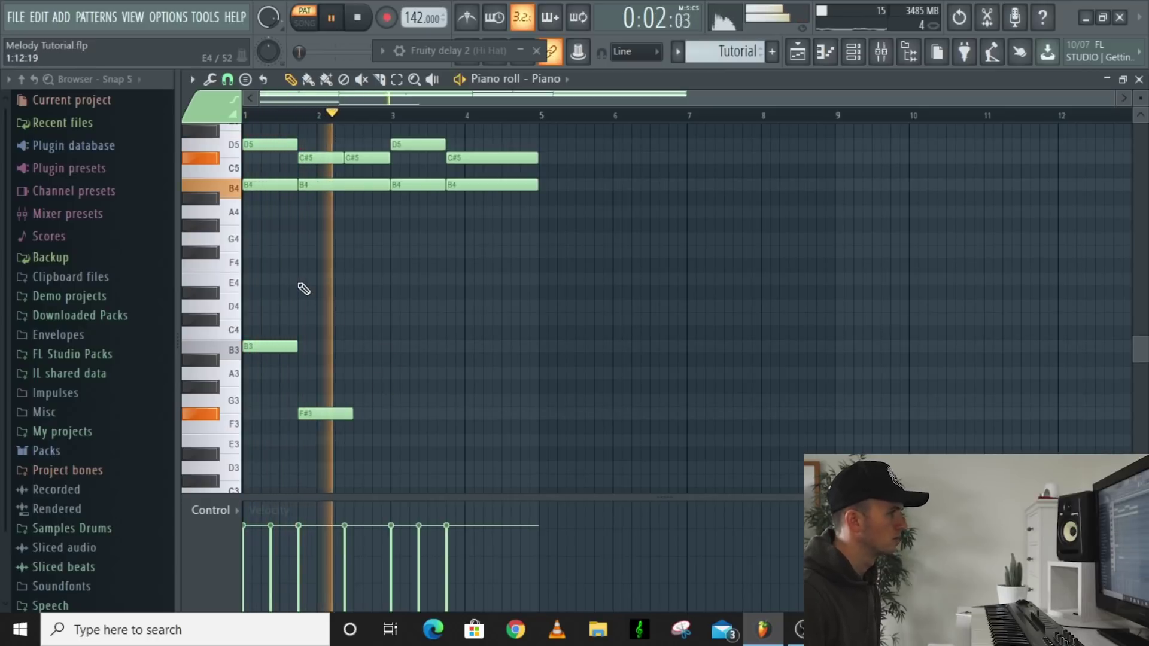
{"action": "key", "text": "space"}
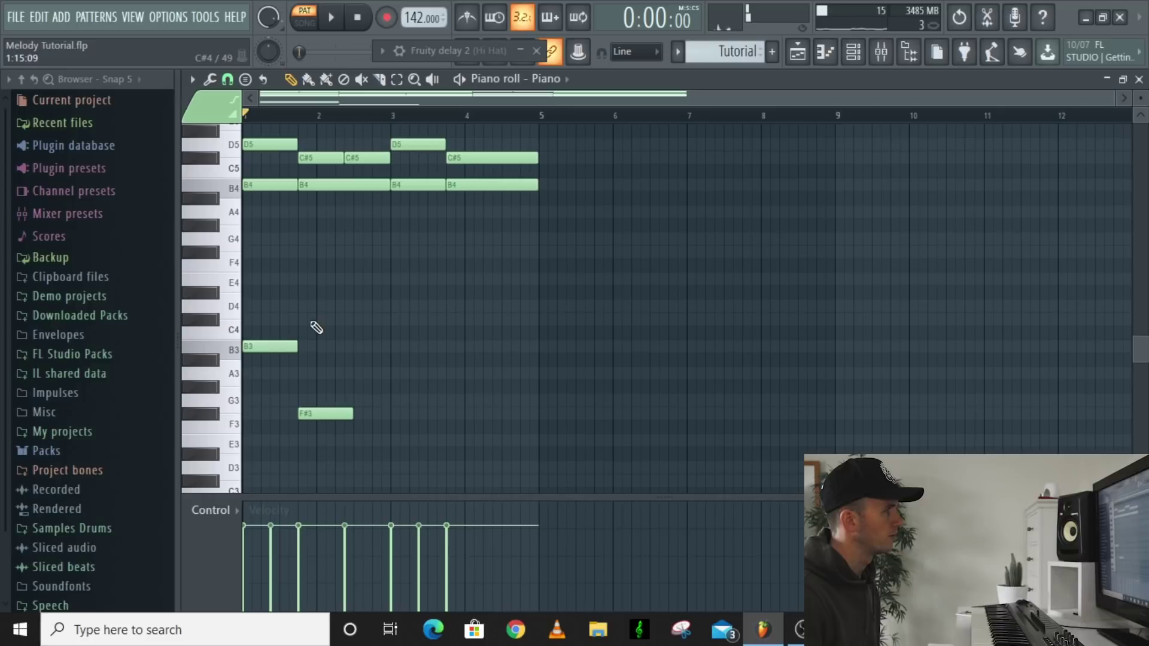
Step: Add a D4 bass note under the third chord, as long as that chord
{"action": "scroll", "coordinate": [446, 185], "scroll_direction": "up", "scroll_amount": 2}
{"action": "scroll", "coordinate": [422, 219], "scroll_direction": "up", "scroll_amount": 2}
{"action": "scroll", "coordinate": [417, 226], "scroll_direction": "down", "scroll_amount": 2}
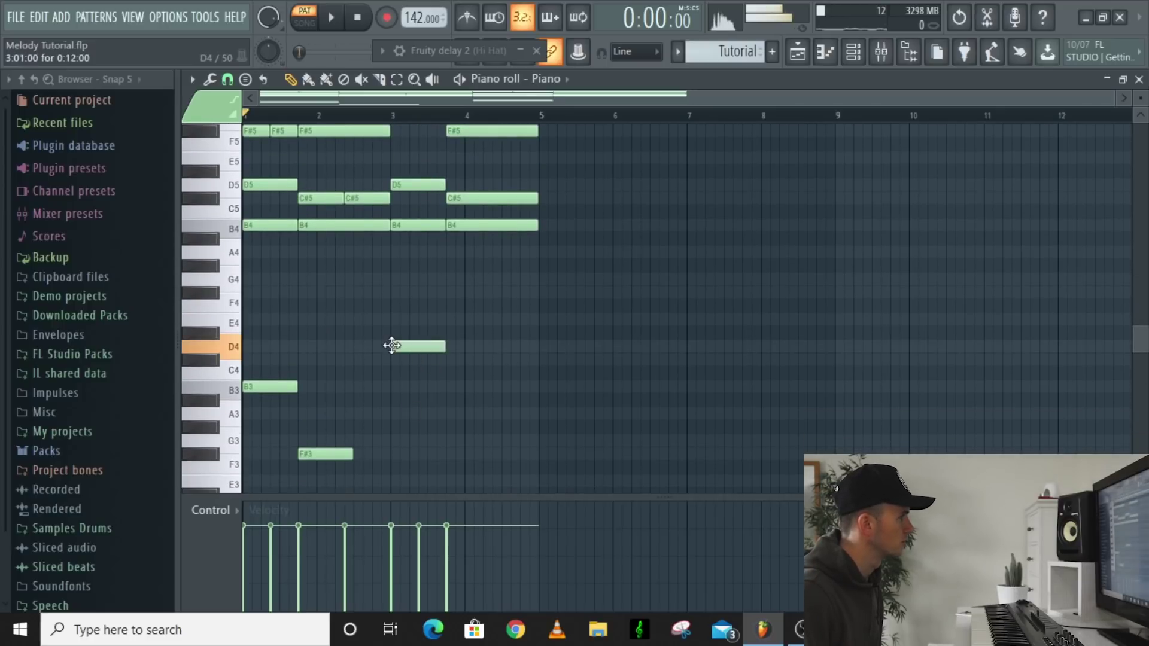
{"action": "mouse_move", "coordinate": [446, 347]}
{"action": "left_mouse_down"}
{"action": "mouse_move", "coordinate": [458, 352]}
{"action": "mouse_move", "coordinate": [446, 351]}
{"action": "left_mouse_up"}
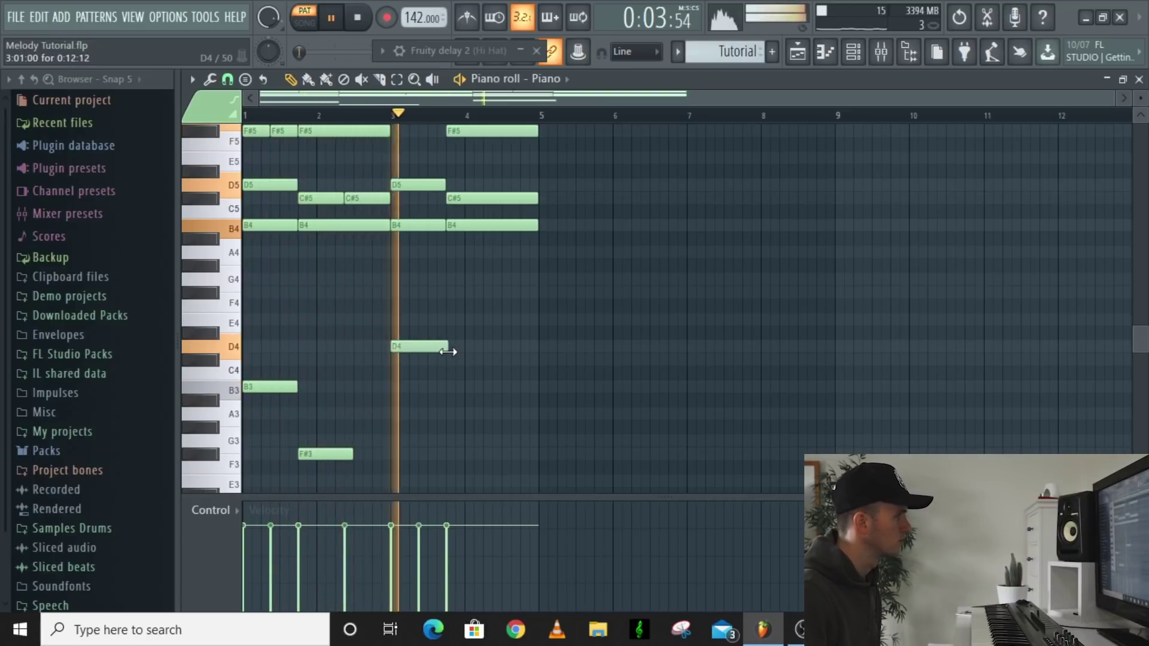
Step: Add a C#4 bass note under the last chord and extend it to the start of bar 5
{"action": "key", "text": "space"}
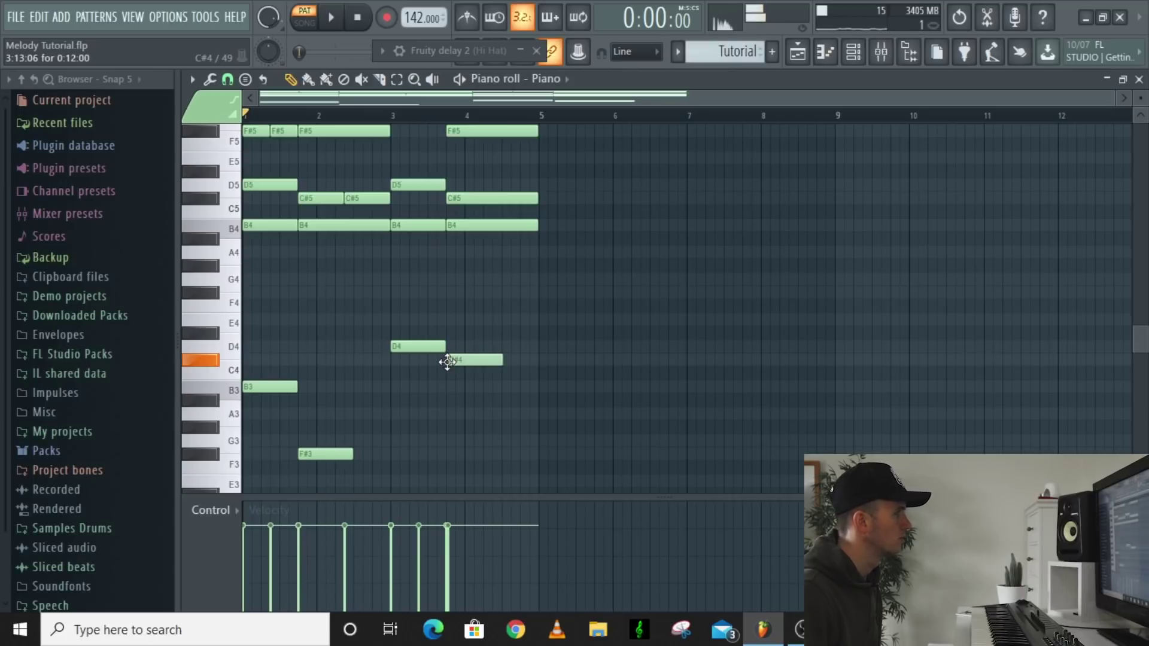
{"action": "key", "text": "space"}
{"action": "left_click_drag", "start_coordinate": [500, 360], "coordinate": [536, 366]}
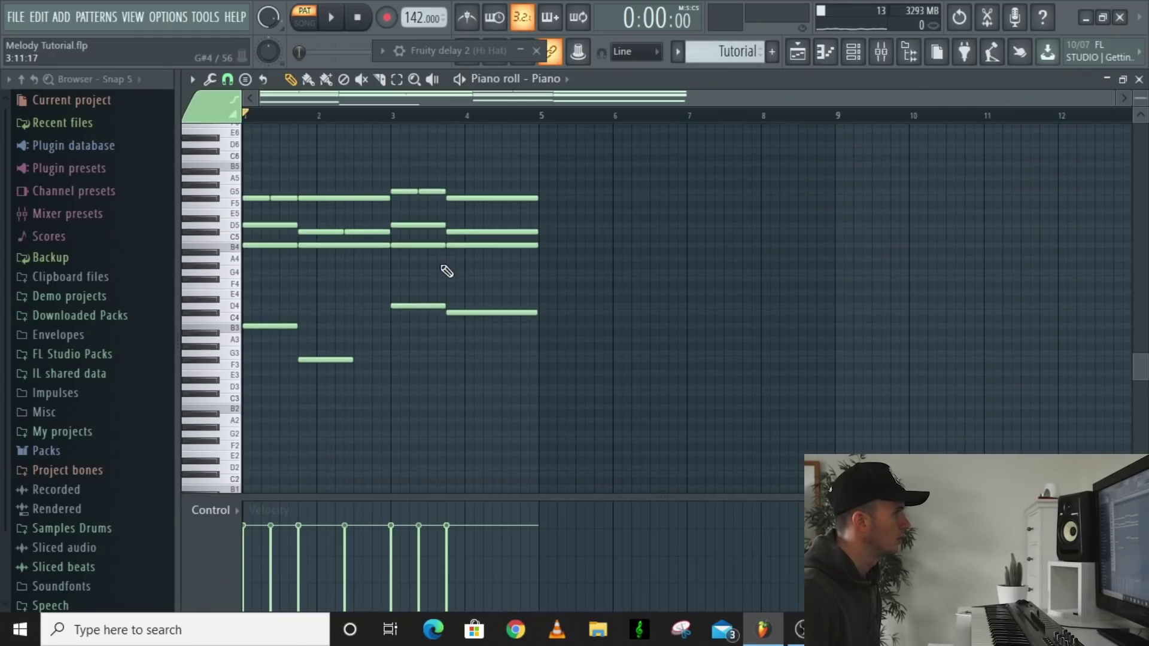
Step: Randomize the velocity levels of all the notes in the piano roll and play the progression
{"action": "scroll", "coordinate": [367, 282], "scroll_direction": "up", "scroll_amount": 3}
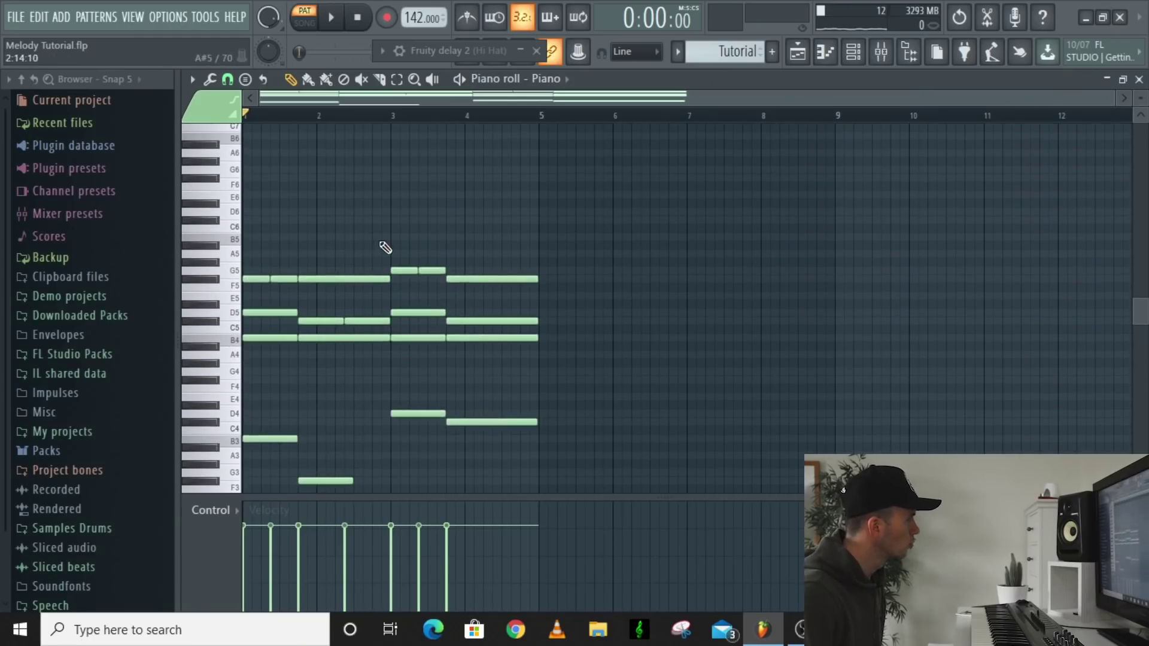
{"action": "scroll", "coordinate": [302, 293], "scroll_direction": "down", "scroll_amount": 3}
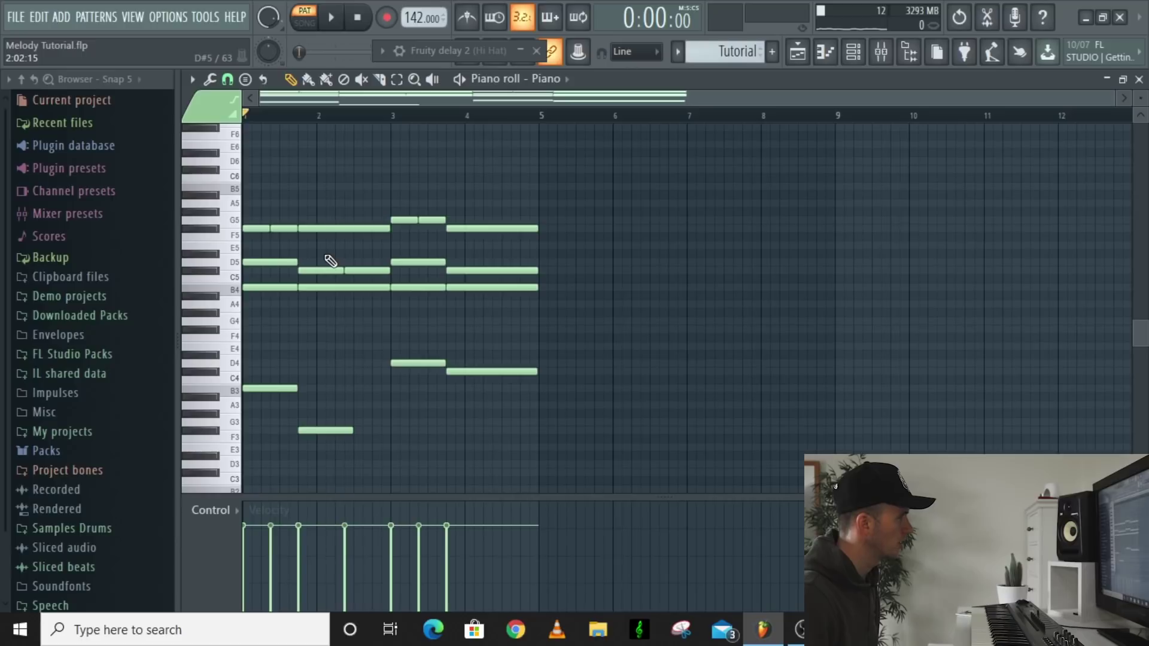
{"action": "key", "text": "ctrl+a"}
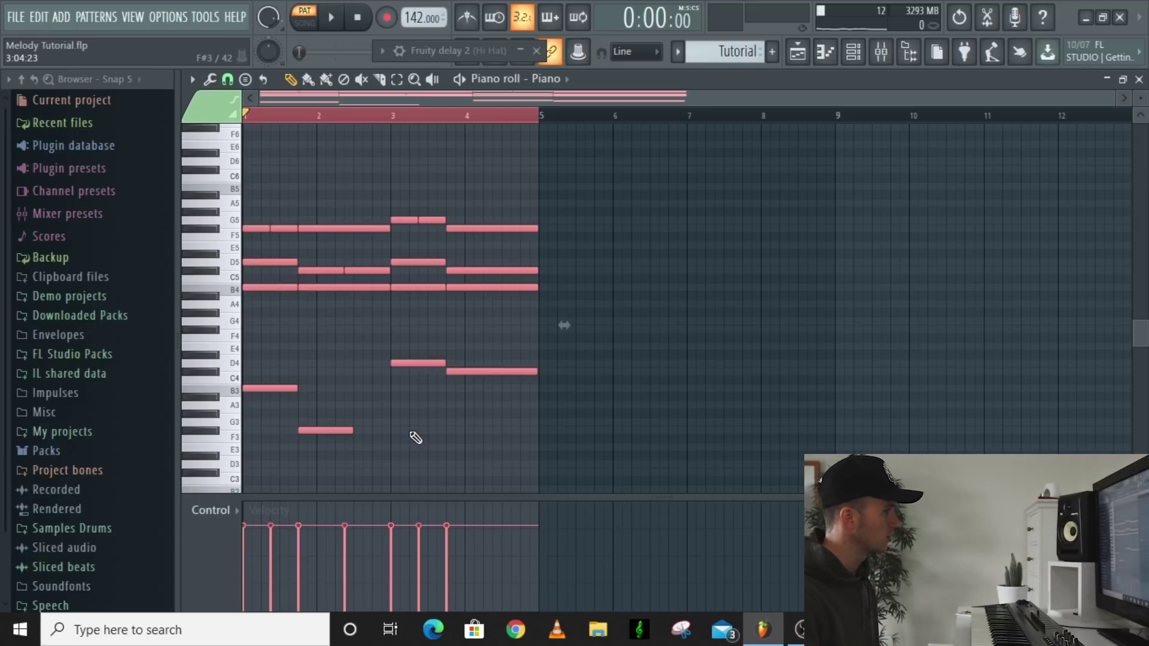
{"action": "key", "text": "alt+r"}
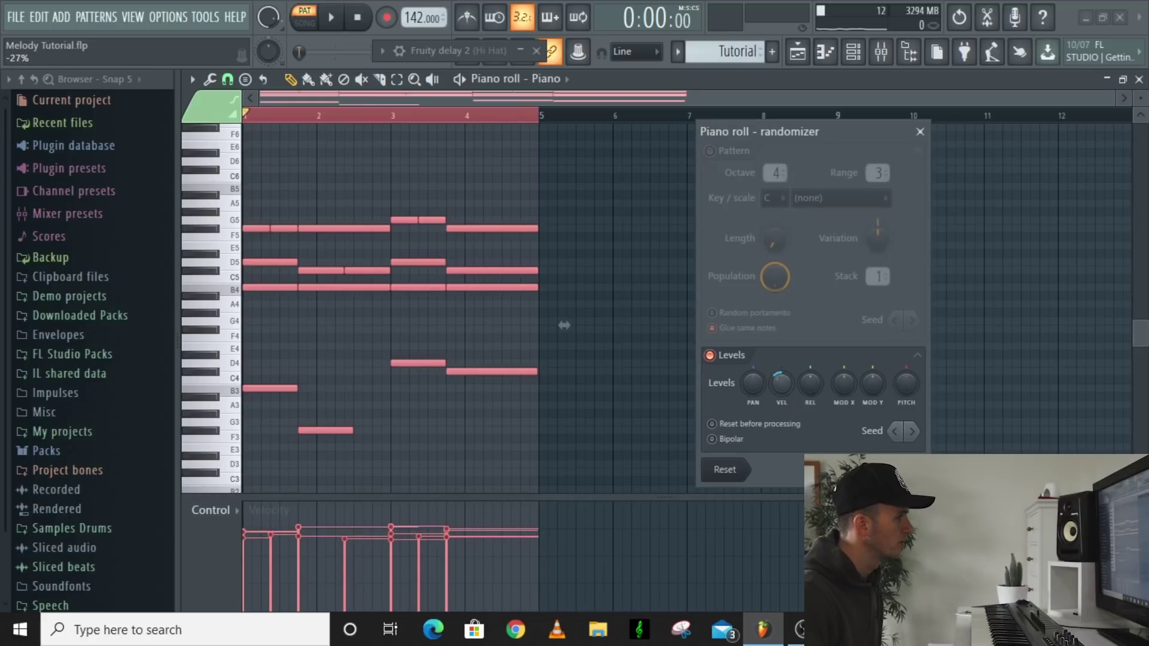
{"action": "key", "text": "space"}
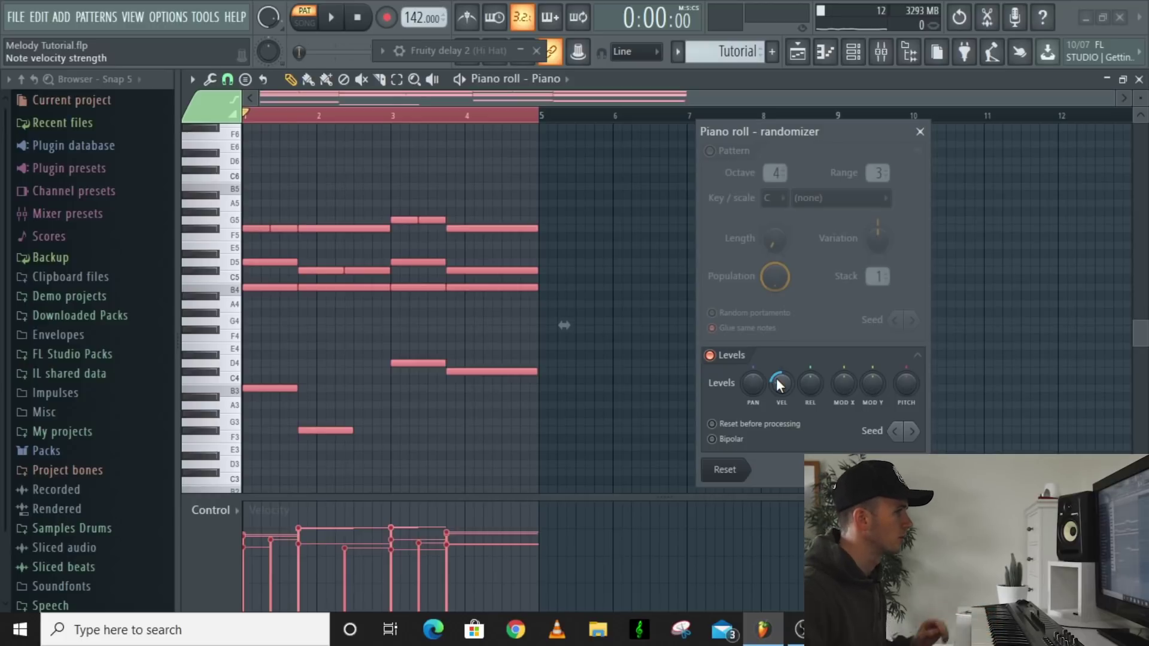
{"action": "key", "text": "space"}
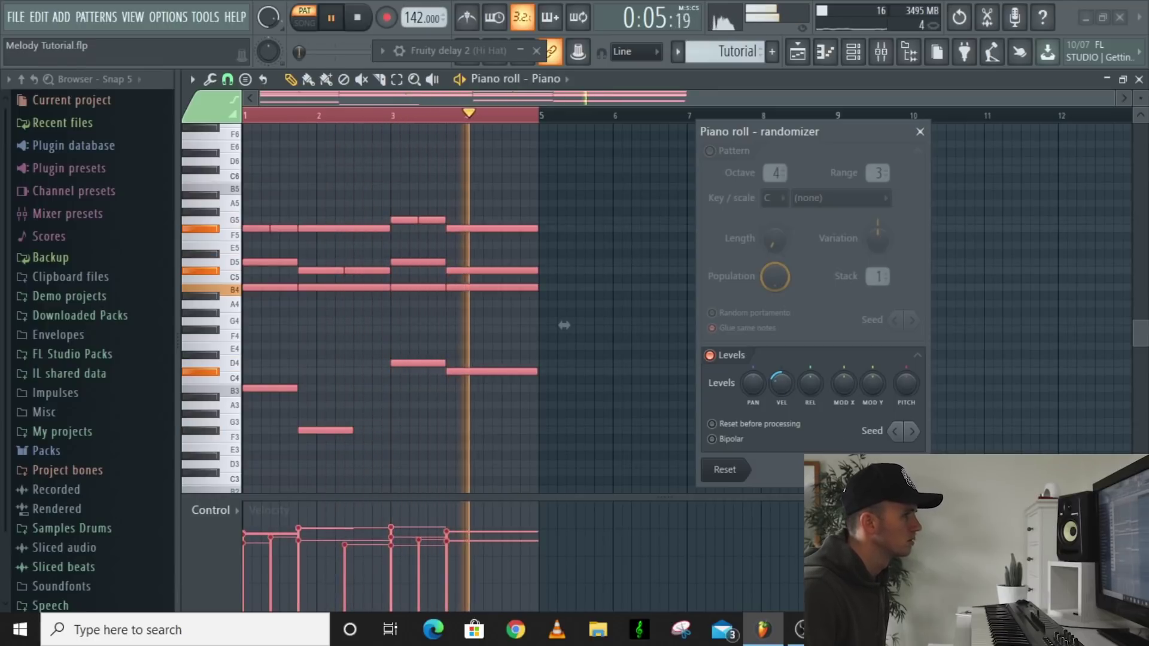
{"action": "key", "text": "Escape"}
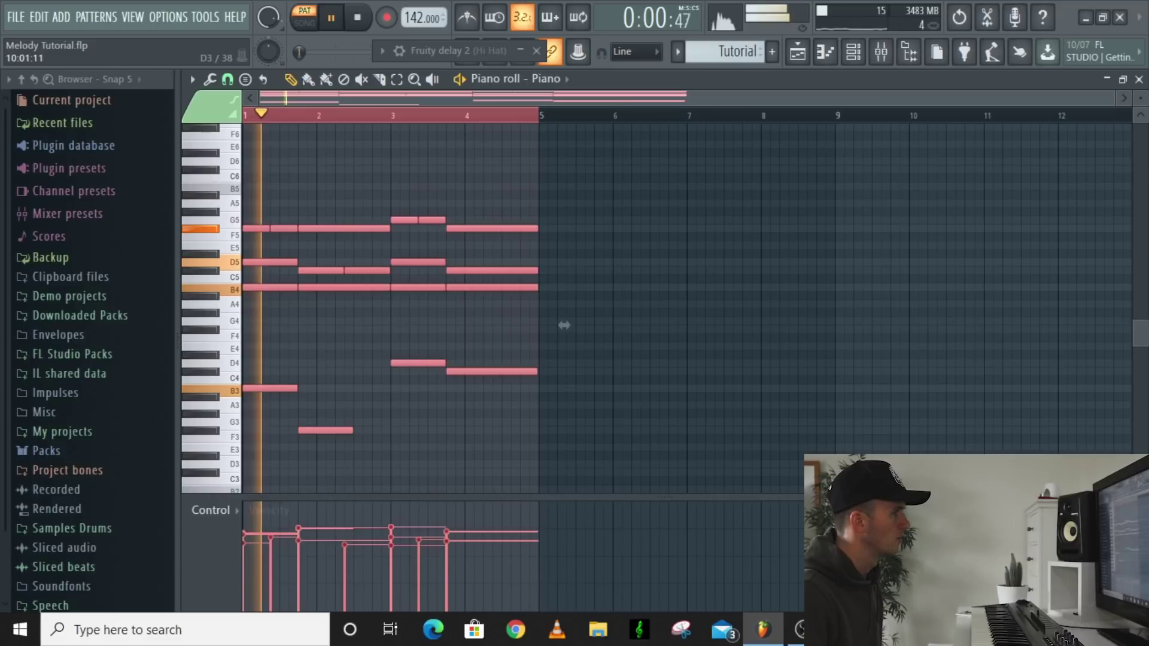
{"action": "key", "text": "space"}
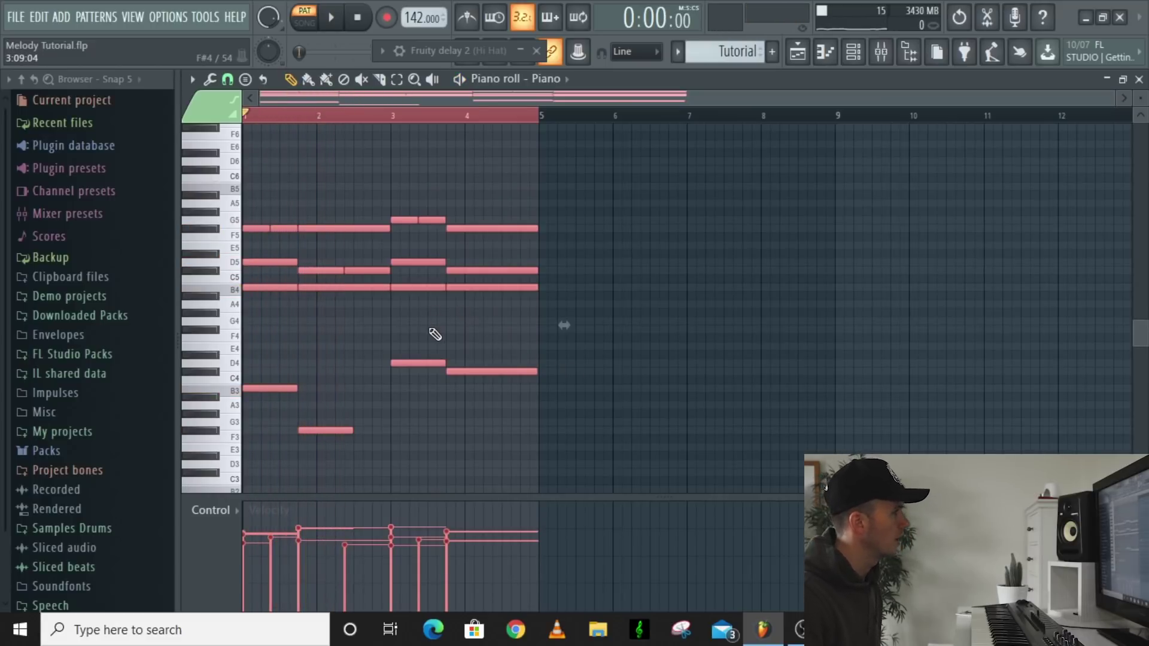
Step: Strum all the notes by raising the start time strength with Preserve end on, audition the result and accept it
{"action": "key", "text": "alt+s"}
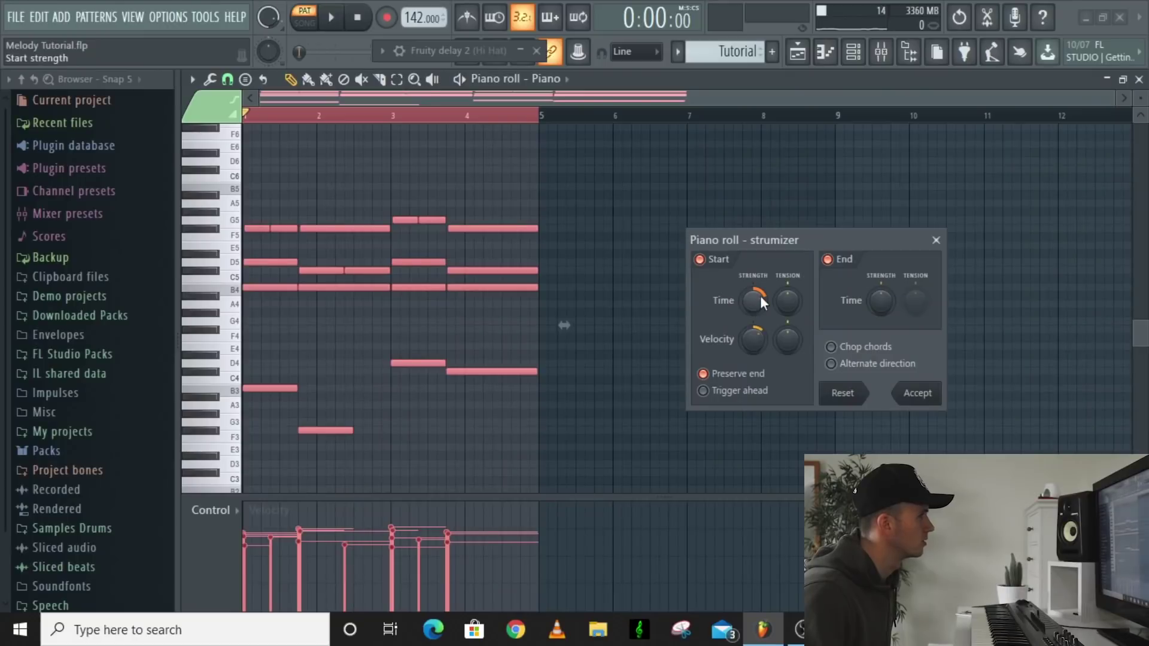
{"action": "key", "text": "space"}
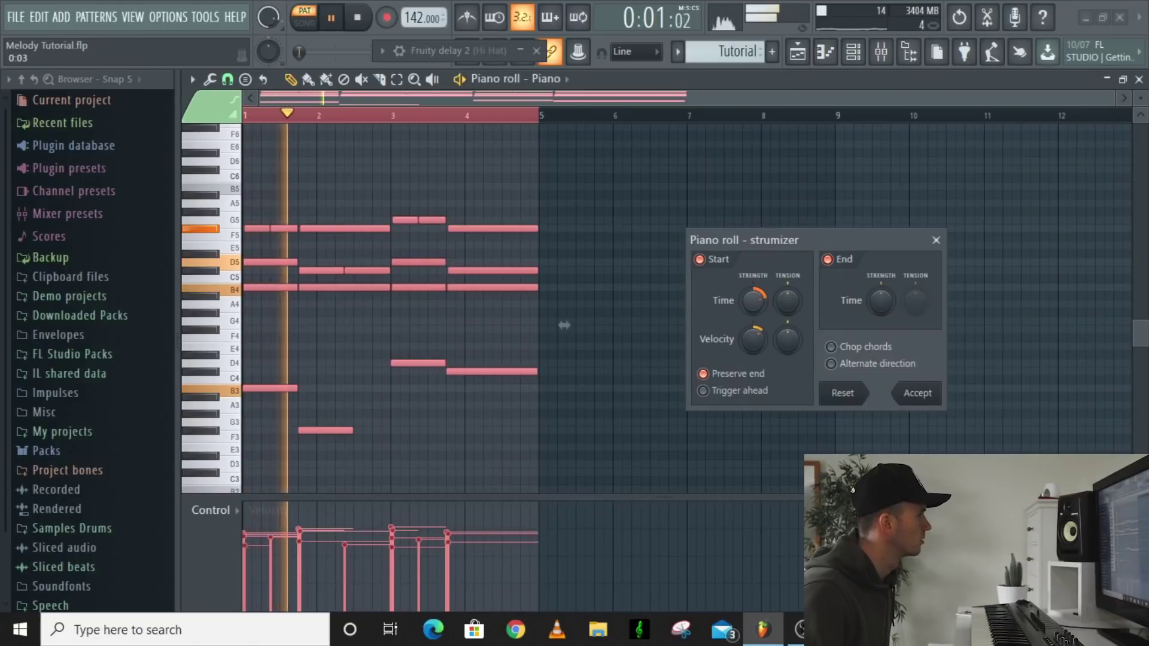
{"action": "key", "text": "space"}
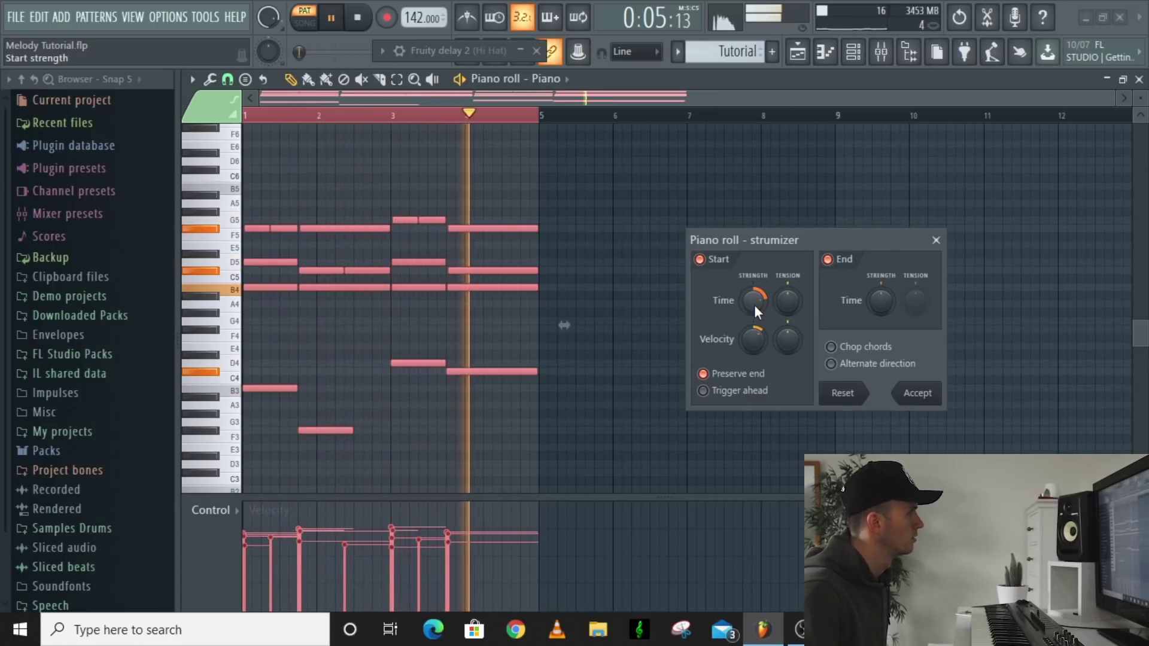
{"action": "key", "text": "space"}
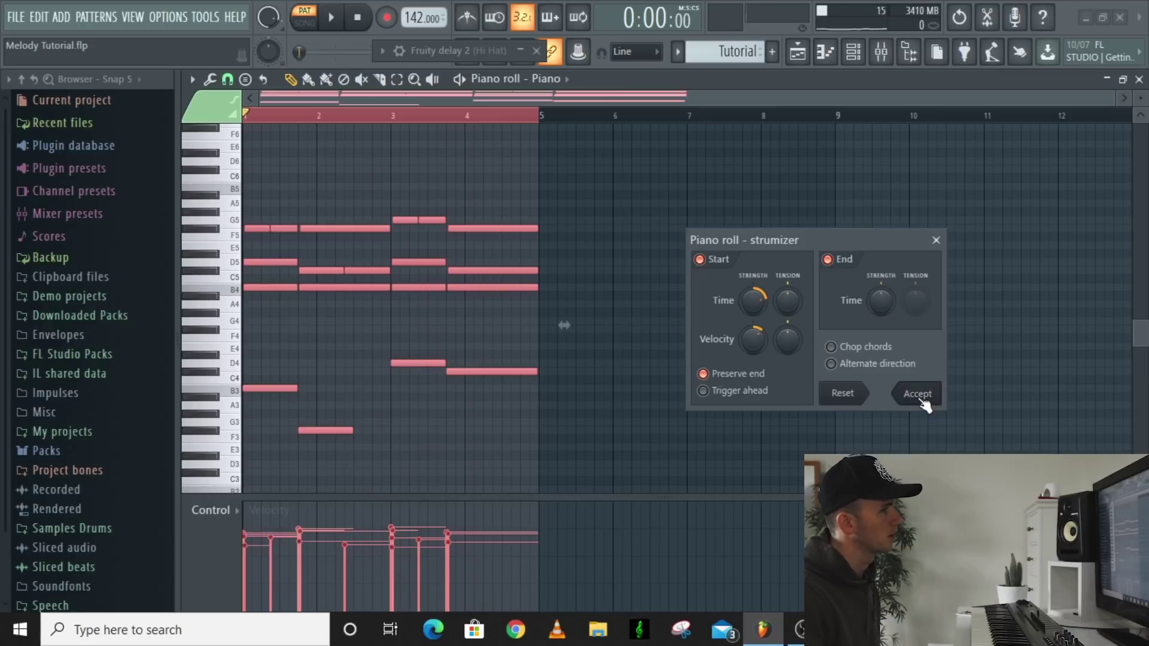
{"action": "left_click", "coordinate": [918, 393]}
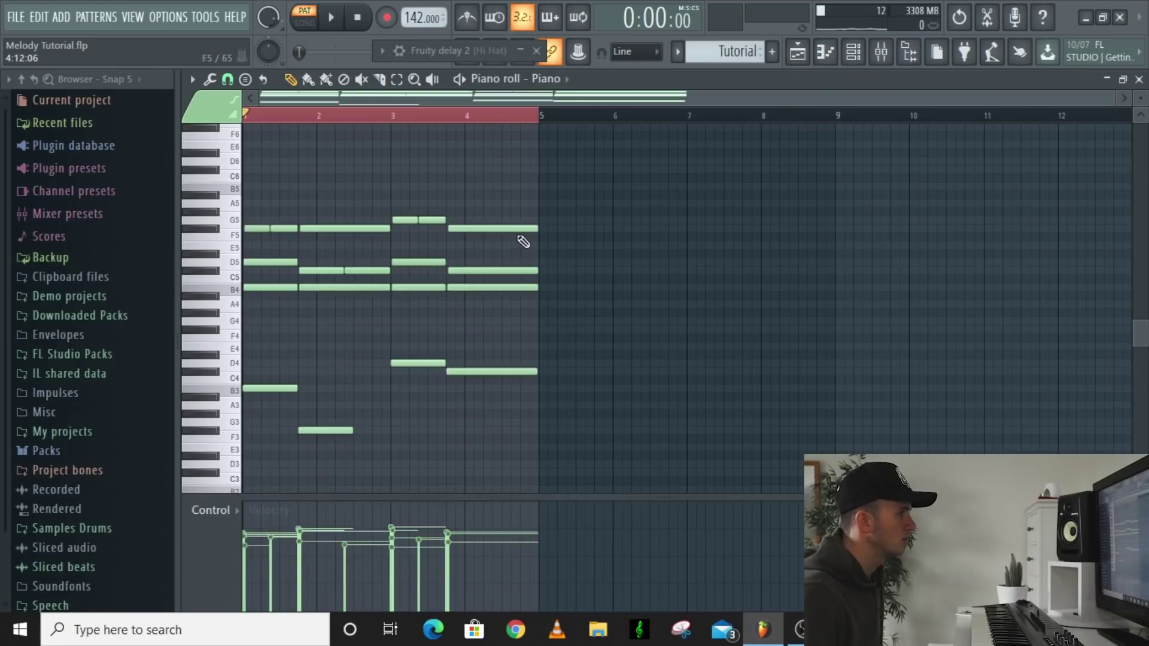
Step: Duplicate the upper chord notes, without the bass line, one octave higher
{"action": "mouse_move", "coordinate": [520, 215]}
{"action": "left_mouse_down"}
{"action": "mouse_move", "coordinate": [418, 269]}
{"action": "mouse_move", "coordinate": [254, 316]}
{"action": "left_mouse_up"}
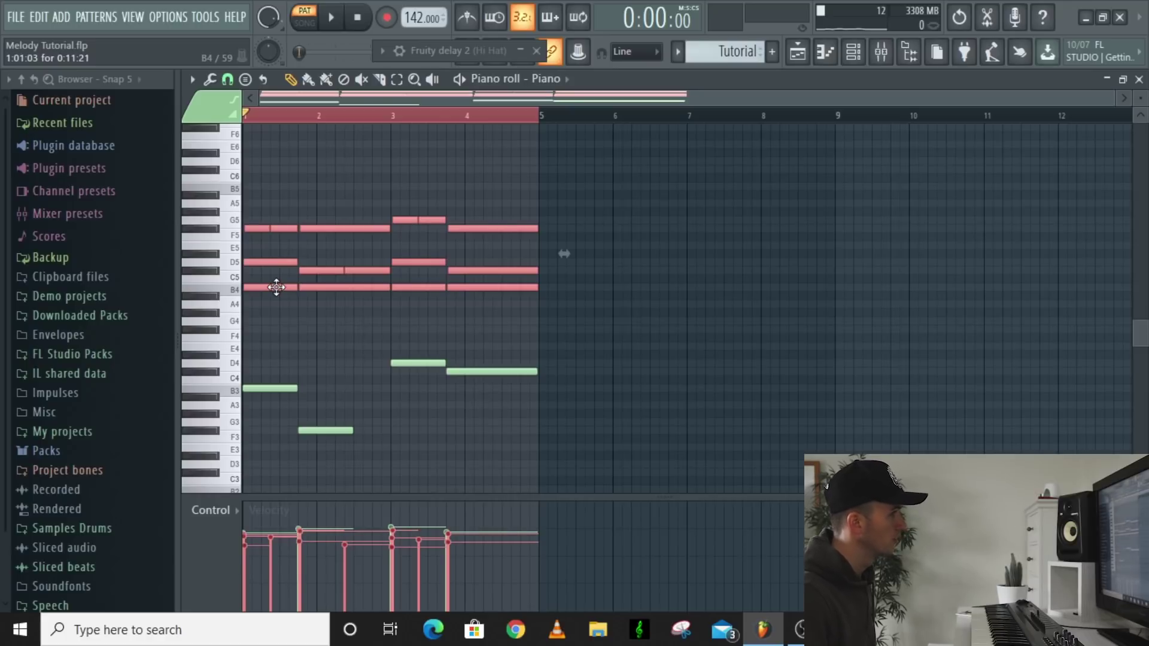
{"action": "left_click_drag", "start_coordinate": [465, 271], "coordinate": [465, 169]}
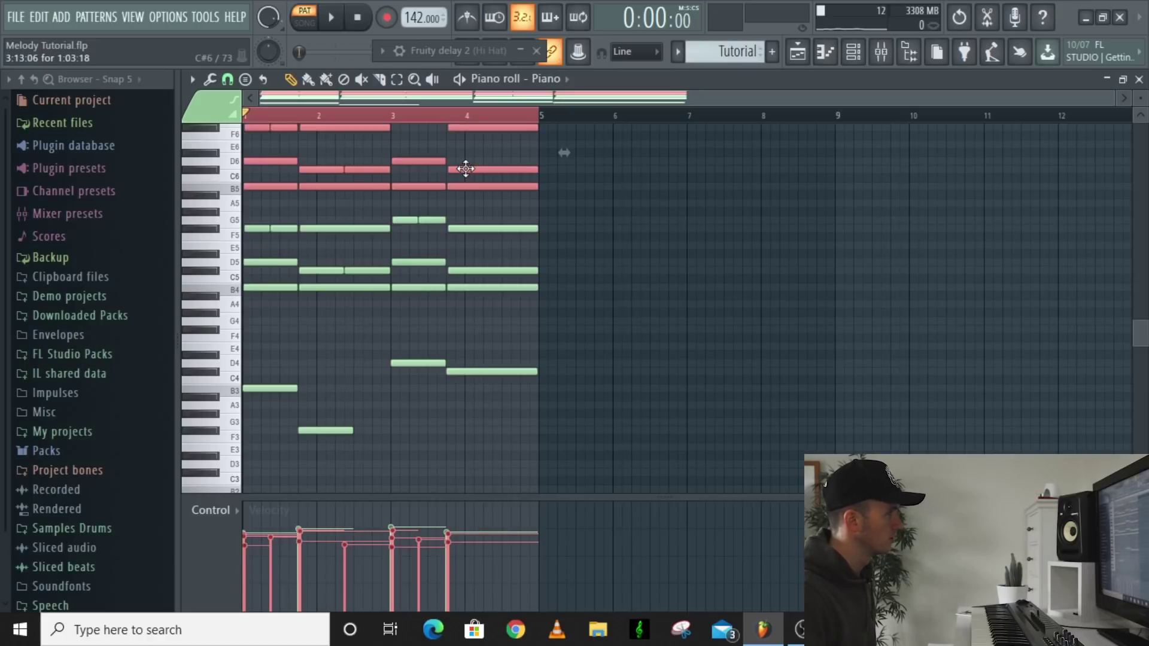
{"action": "scroll", "coordinate": [473, 205], "scroll_direction": "up", "scroll_amount": 3}
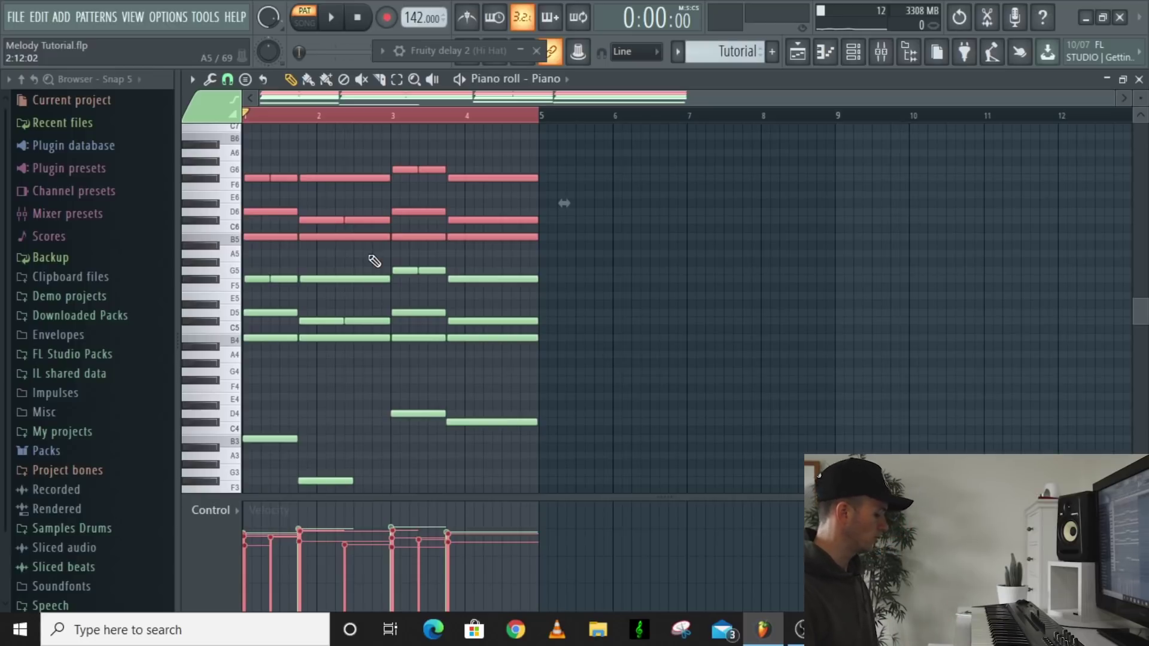
Step: Arpeggiate the copied octave-higher chords with the Normal pattern and range 1, auditioning a longer time multiplier before accepting the shorter spacing
{"action": "key", "text": "alt+a"}
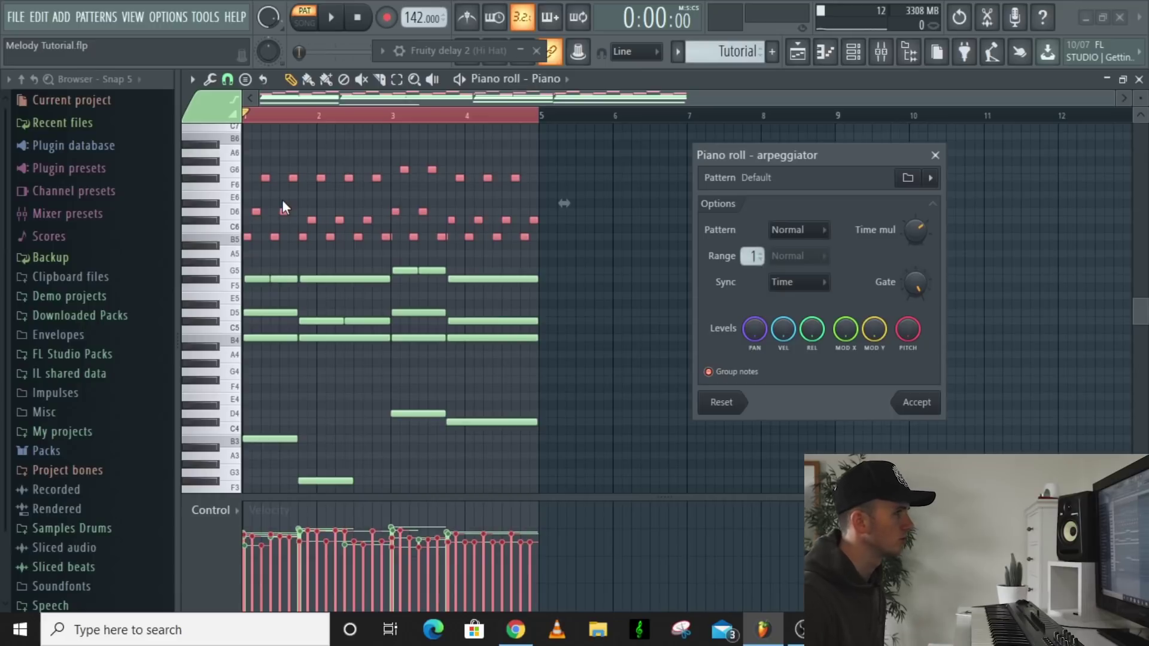
{"action": "left_click", "coordinate": [331, 21]}
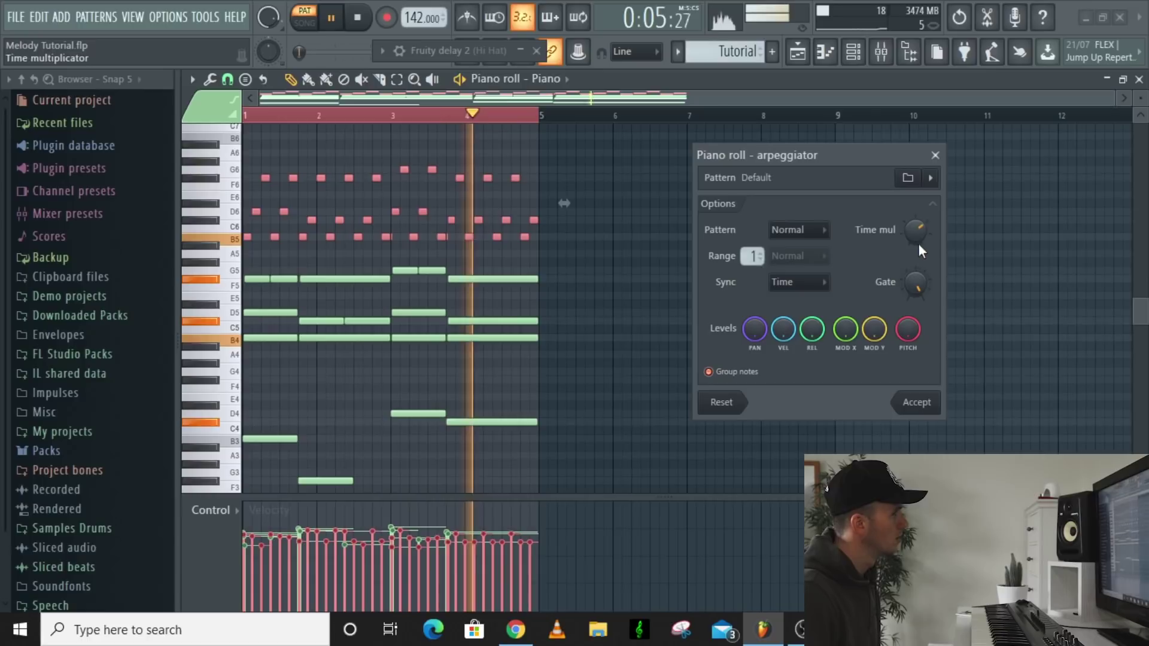
{"action": "key", "text": "space"}
{"action": "left_click_drag", "start_coordinate": [914, 230], "coordinate": [915, 221]}
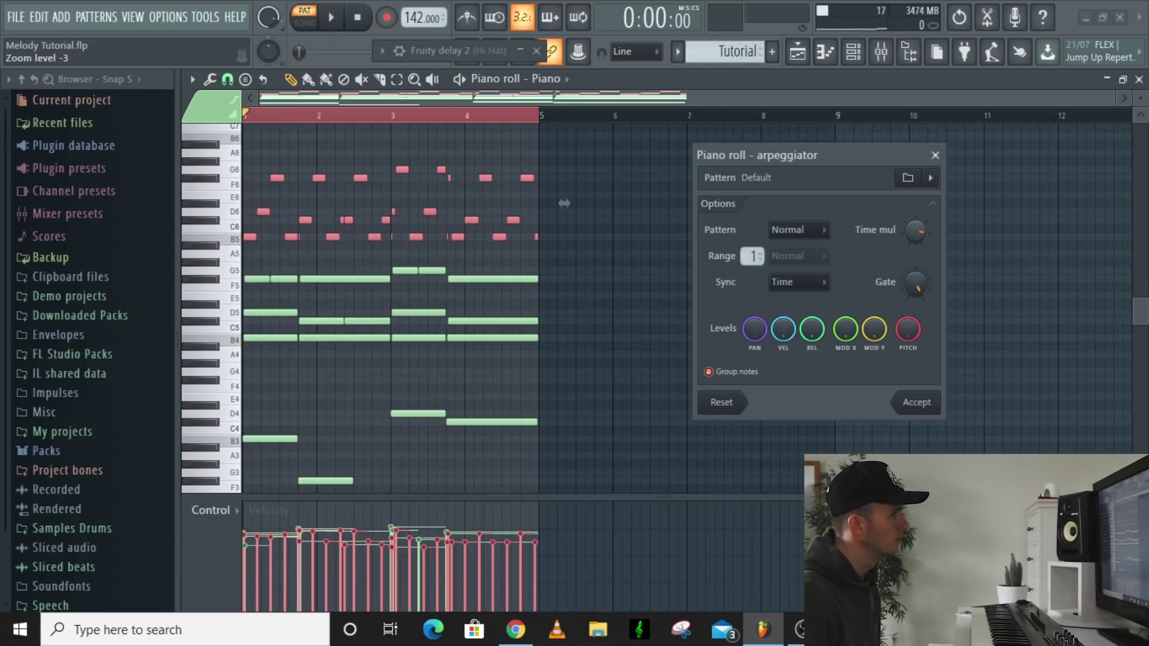
{"action": "key", "text": "space"}
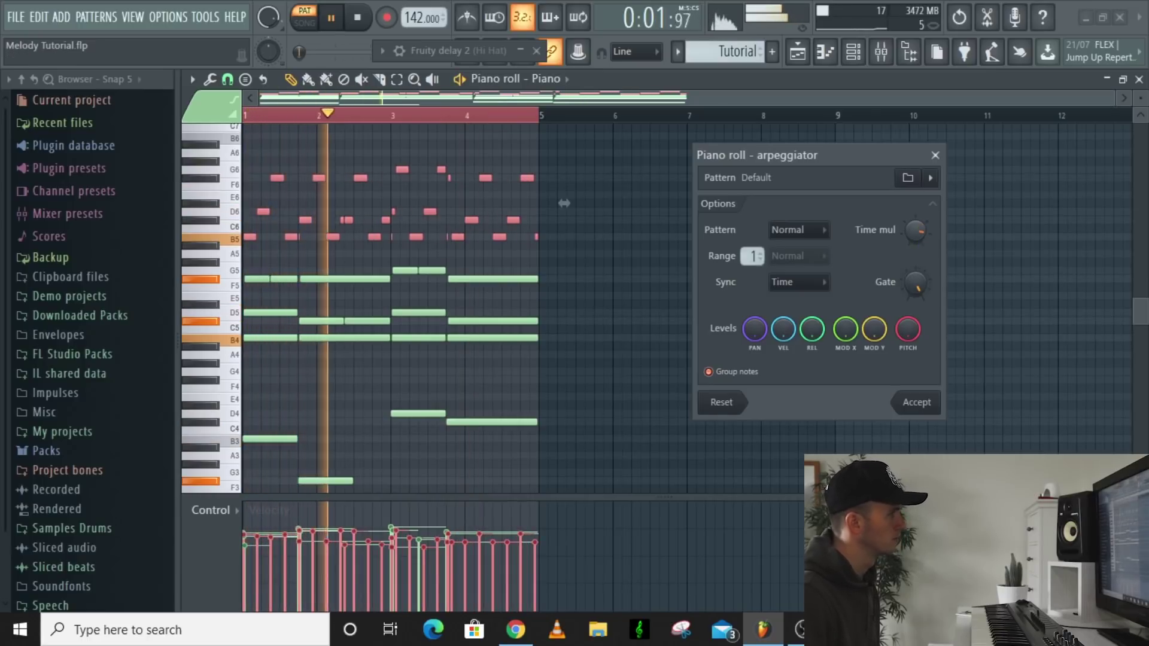
{"action": "left_click_drag", "start_coordinate": [915, 230], "coordinate": [915, 221]}
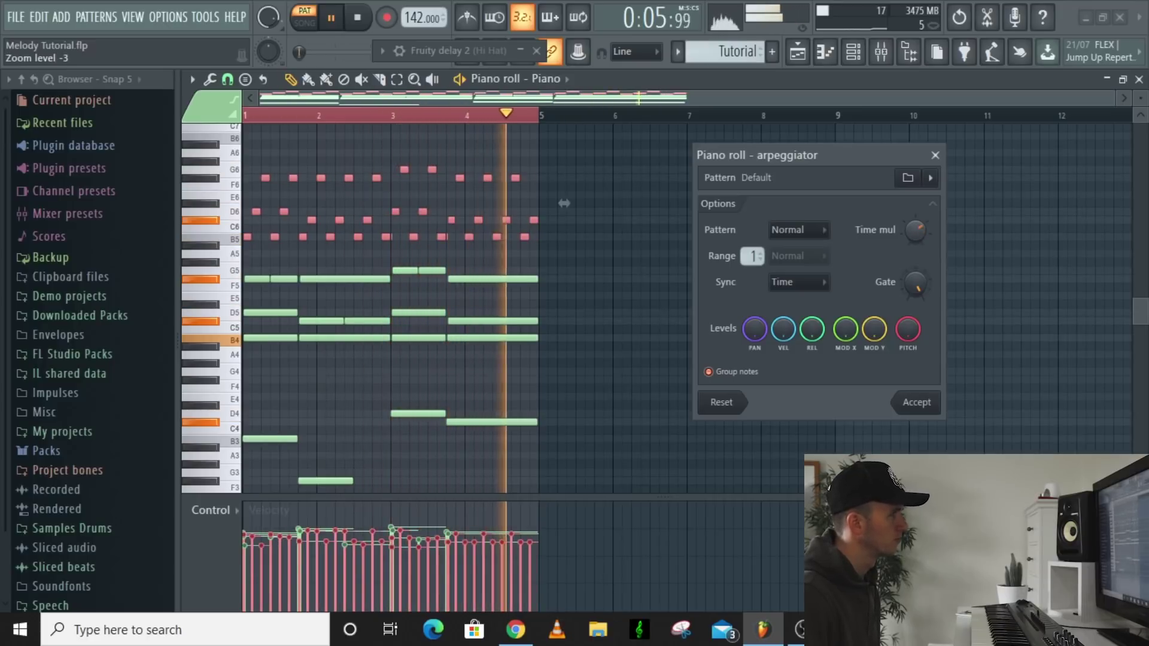
{"action": "left_click", "coordinate": [935, 404]}
{"action": "key", "text": "space"}
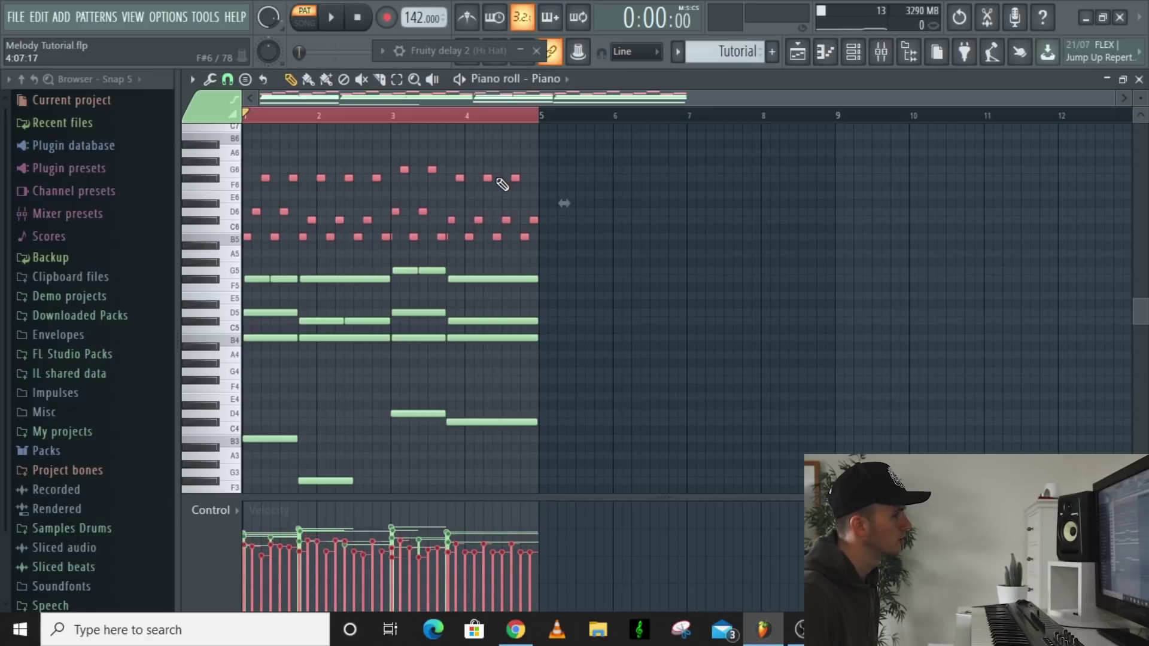
Step: Play the arpeggiated progression and examine its frequencies in Fruity Parametric EQ 2
{"action": "key", "text": "space"}
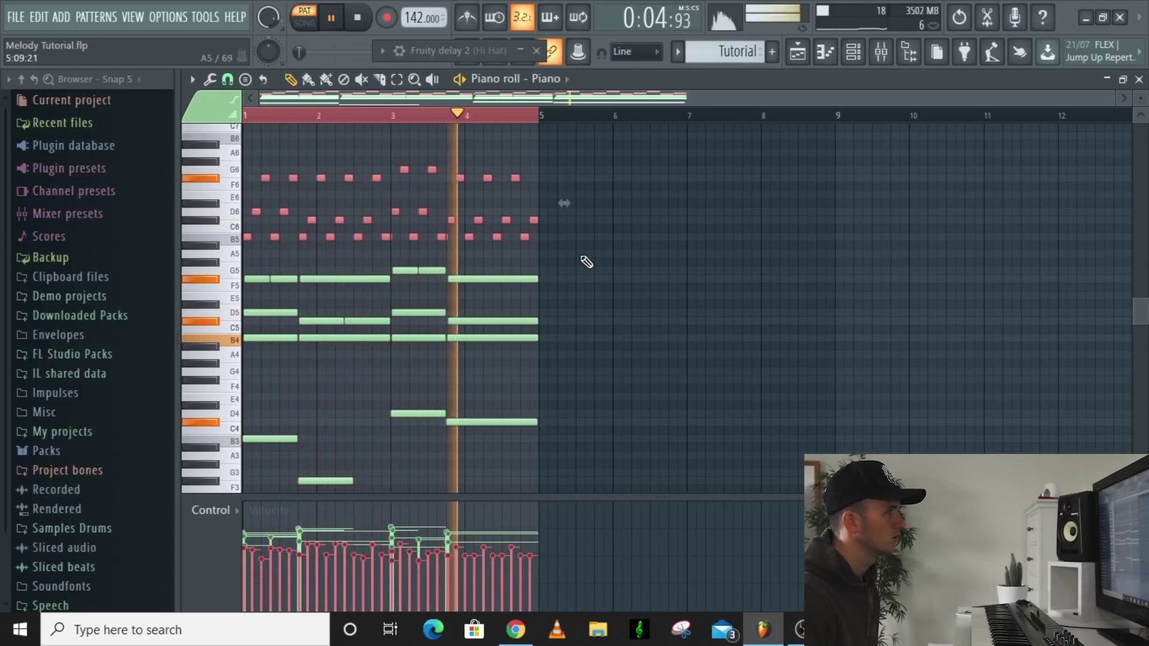
{"action": "key", "text": "space"}
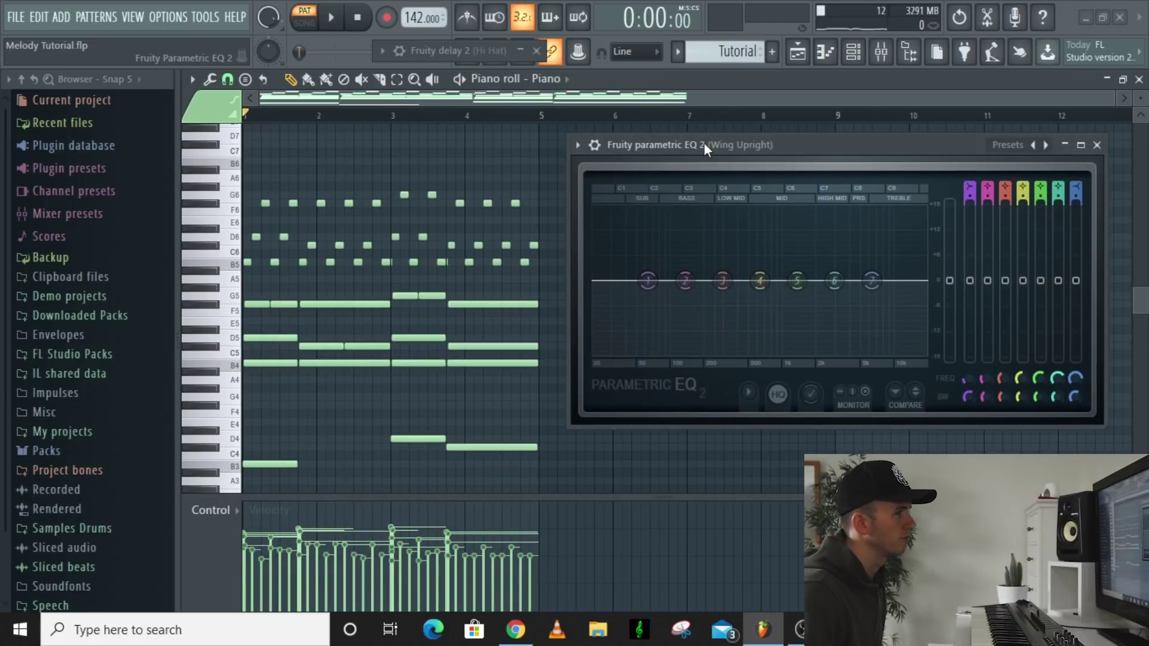
{"action": "key", "text": "space"}
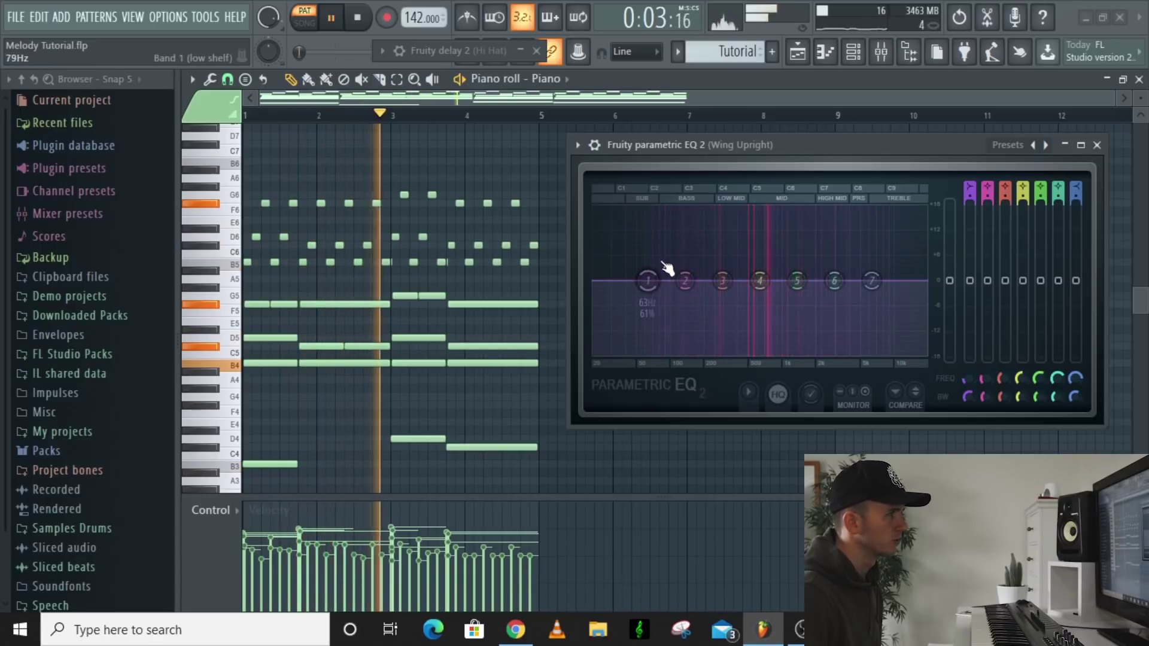
{"action": "key", "text": "space"}
Step: Raise the arpeggio notes by another octave and play the progression
{"action": "left_click_drag", "start_coordinate": [550, 176], "coordinate": [251, 280]}
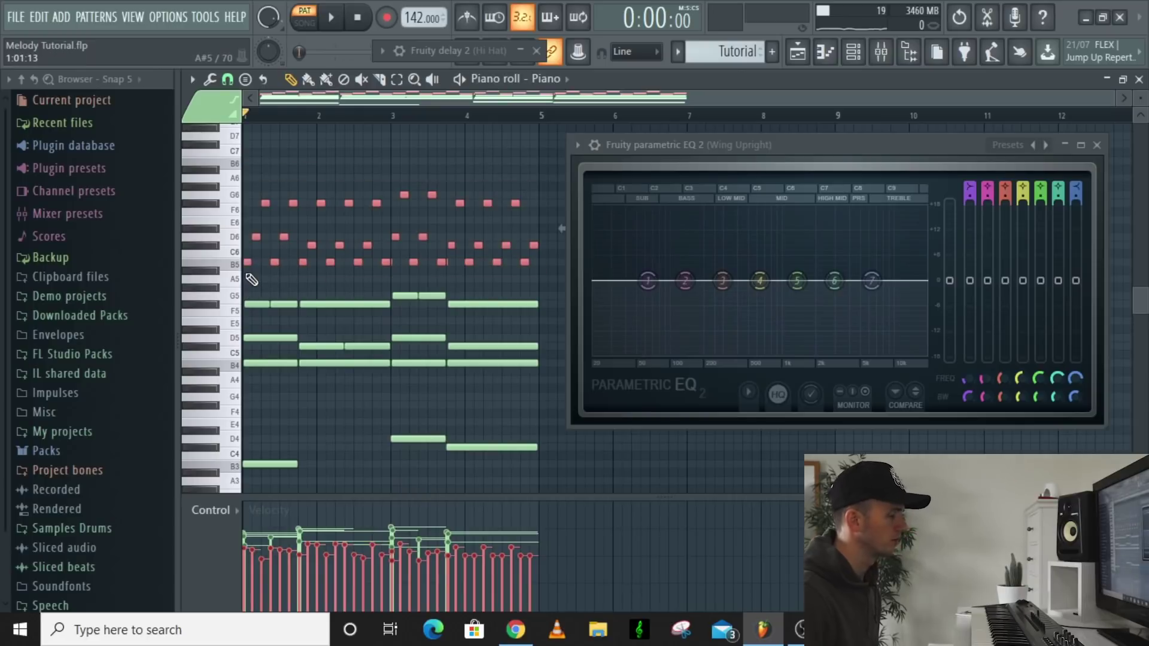
{"action": "key", "text": "ctrl+Up"}
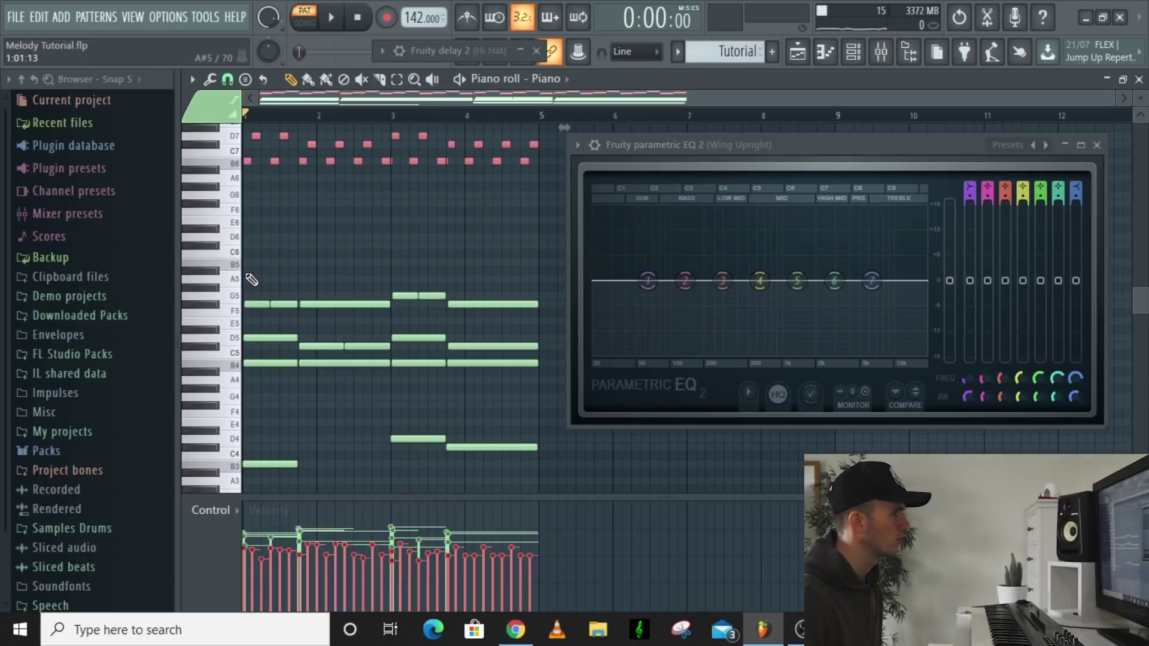
{"action": "key", "text": "space"}
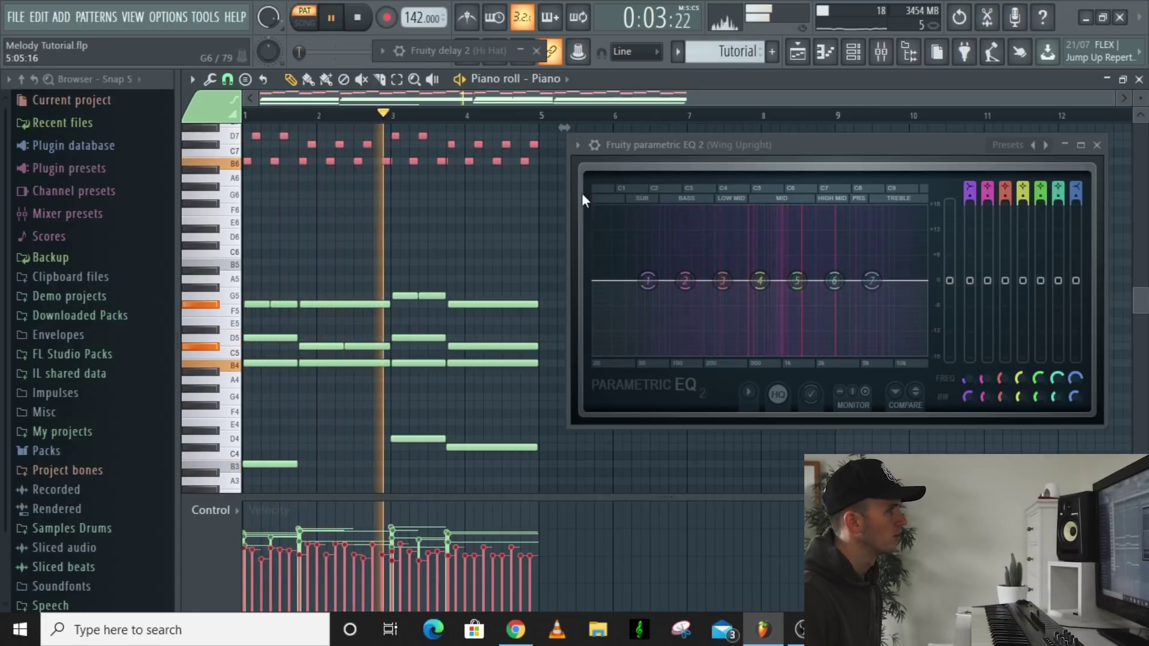
{"action": "key", "text": "space"}
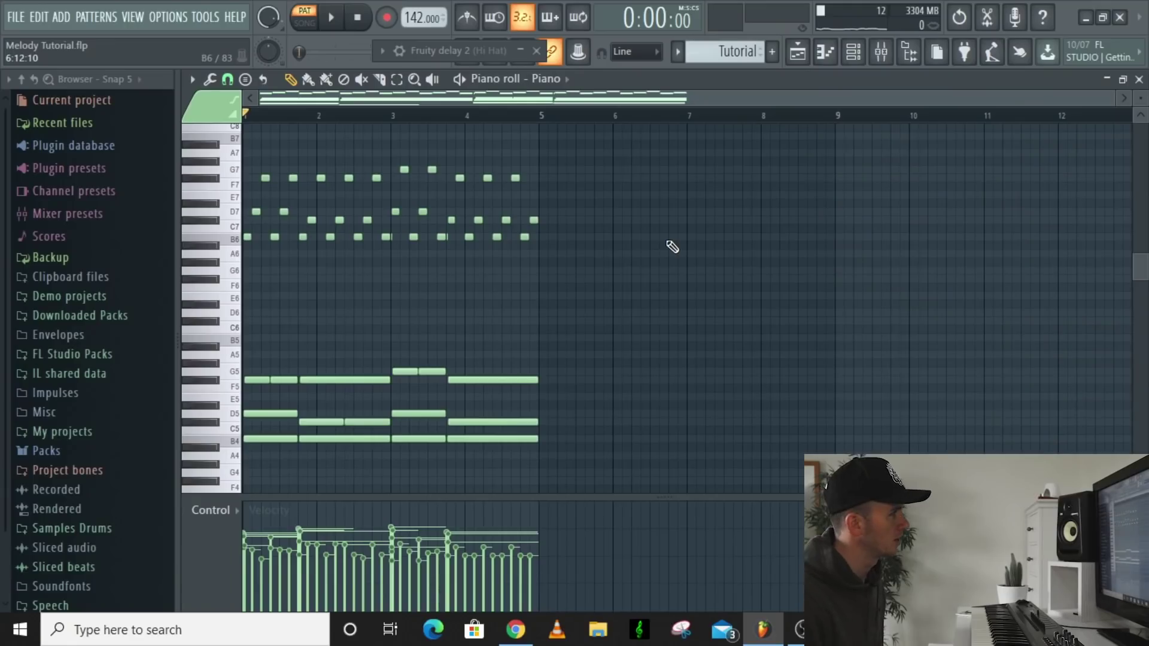
Step: Select the arpeggio notes, switch to the Pad channel and check its Omnisphere patch
{"action": "left_click_drag", "start_coordinate": [592, 281], "coordinate": [244, 123]}
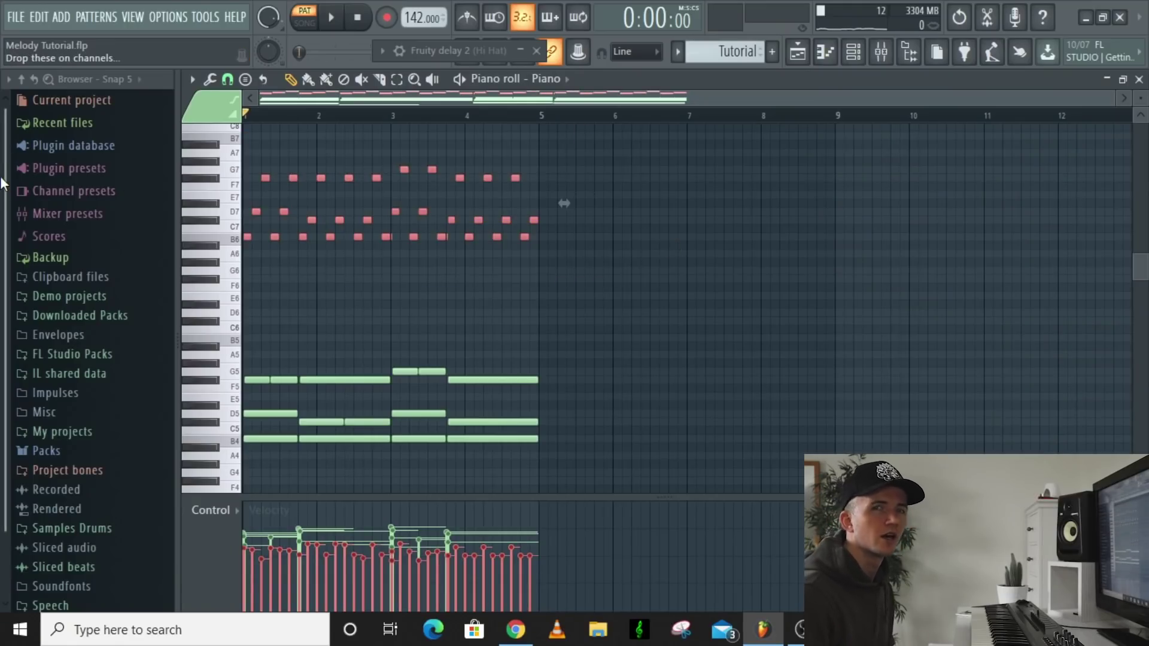
{"action": "key", "text": "F6"}
{"action": "left_click", "coordinate": [392, 172]}
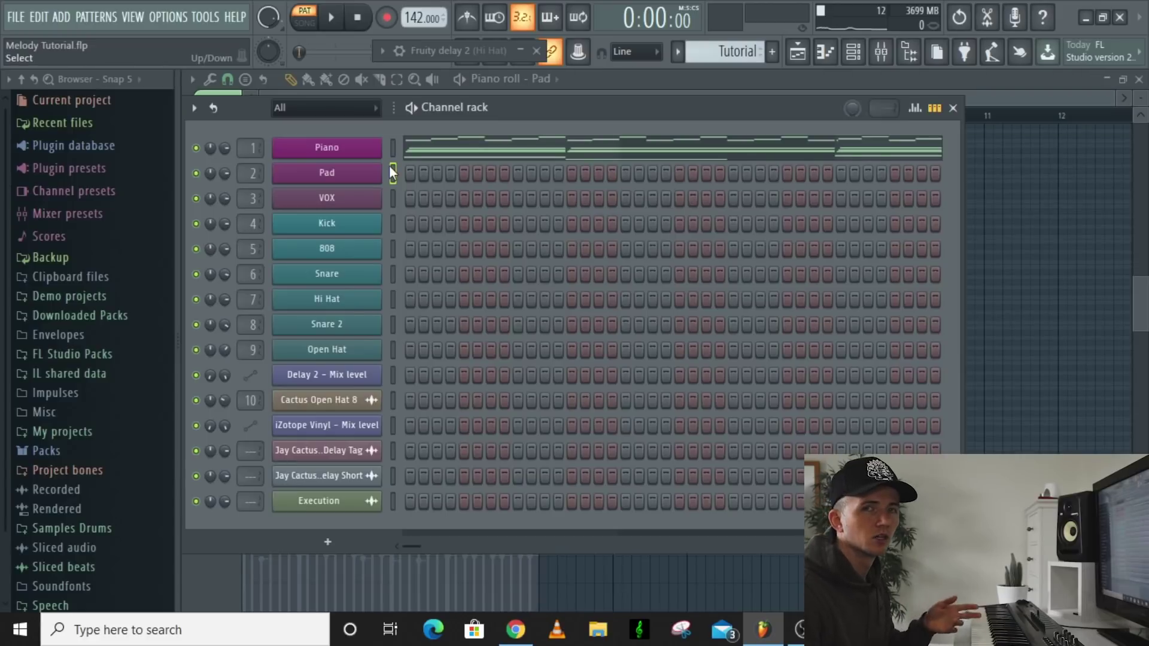
{"action": "left_click", "coordinate": [368, 173]}
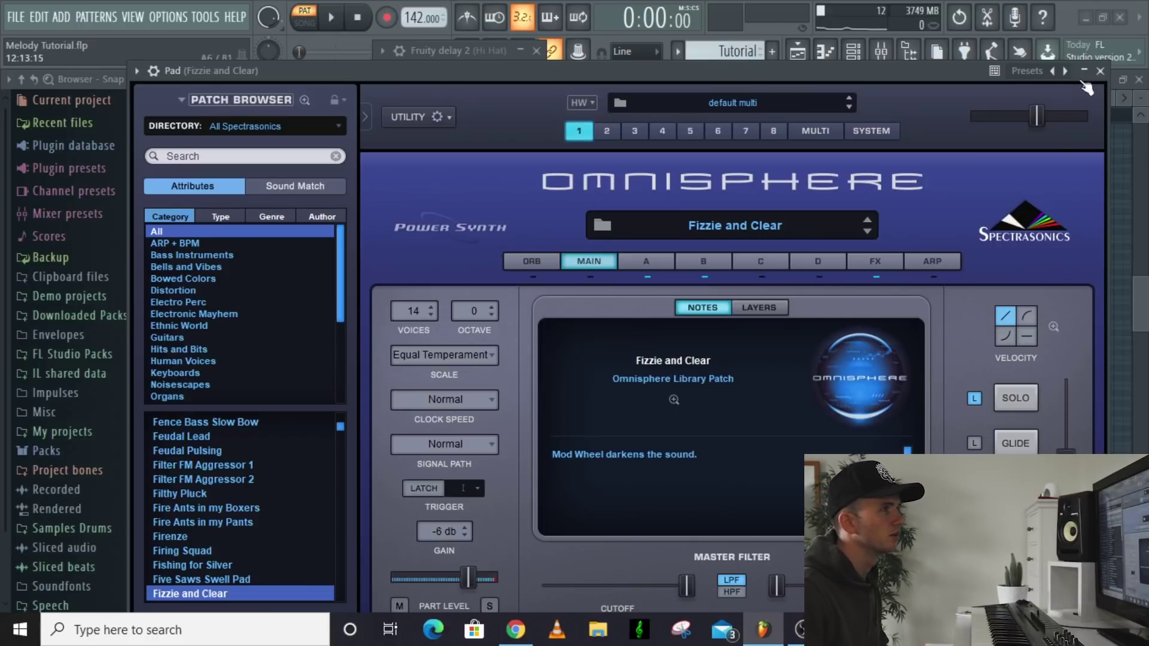
{"action": "left_click", "coordinate": [1100, 71]}
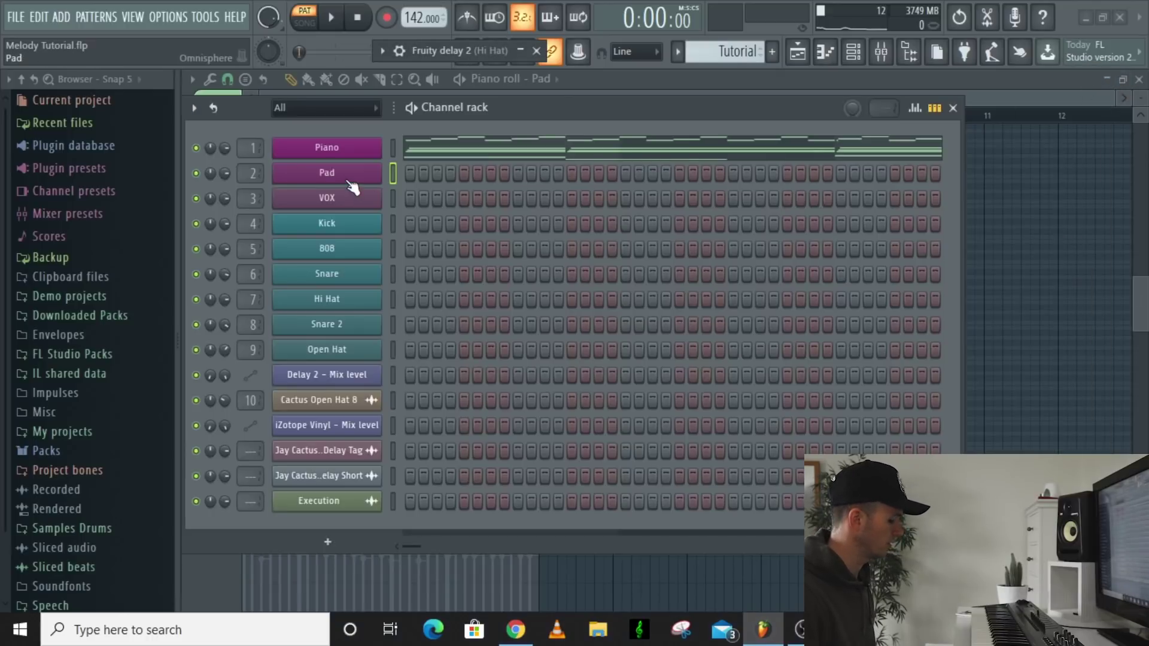
Step: Copy the piano chord notes, excluding bass and arpeggio, into the Pad channel, raise them one octave and play the result
{"action": "left_click", "coordinate": [478, 157]}
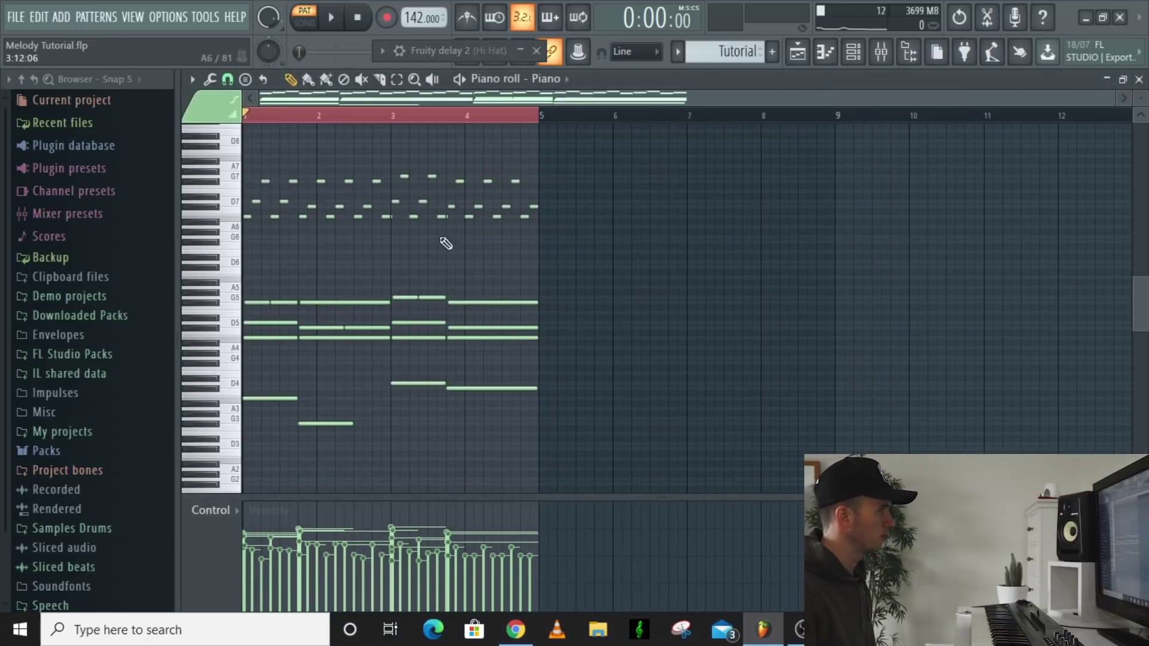
{"action": "left_click_drag", "start_coordinate": [519, 266], "coordinate": [241, 355]}
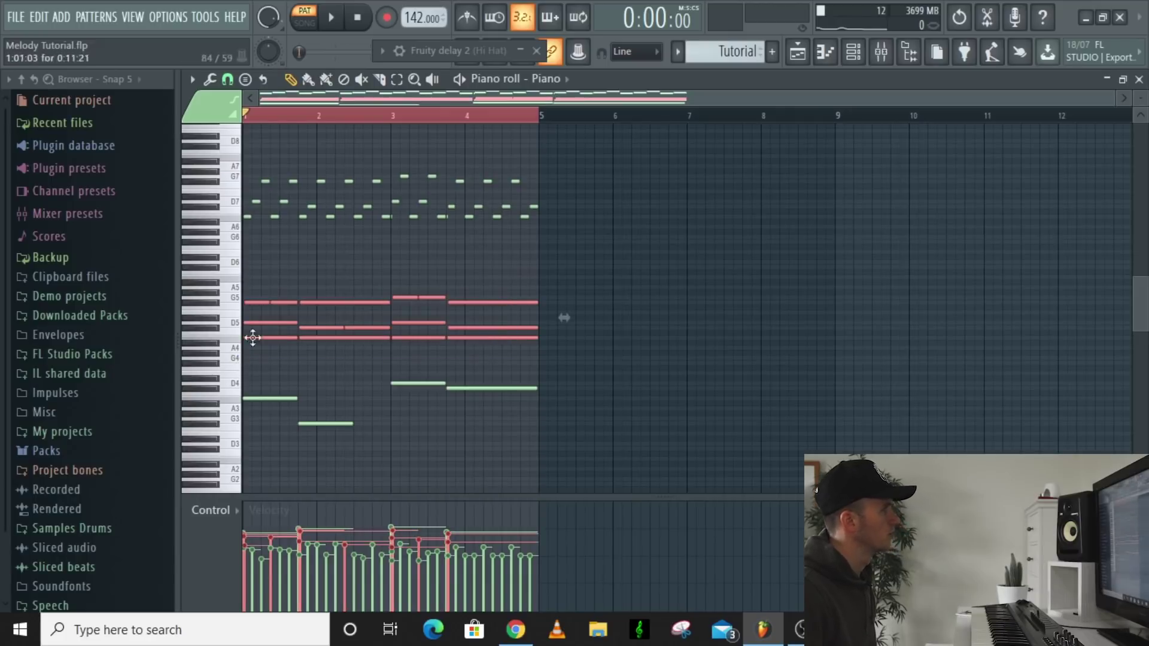
{"action": "left_click_drag", "start_coordinate": [515, 265], "coordinate": [244, 369]}
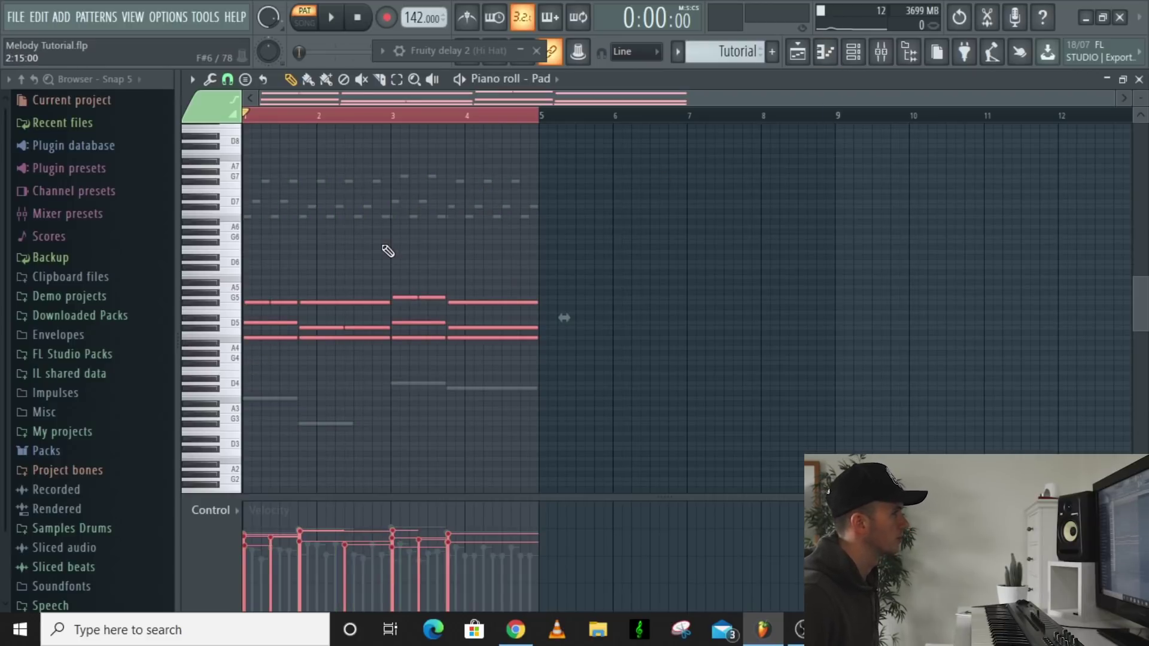
{"action": "key", "text": "ctrl+Up"}
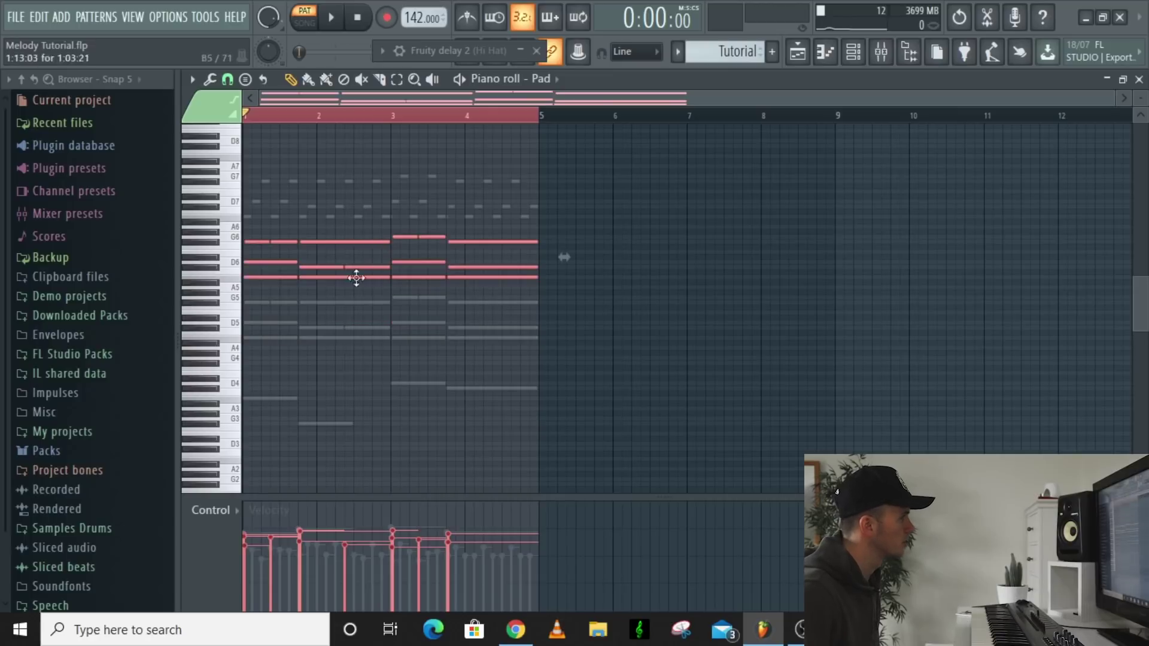
{"action": "scroll", "coordinate": [359, 287], "scroll_direction": "up", "scroll_amount": 3, "text": "ctrl"}
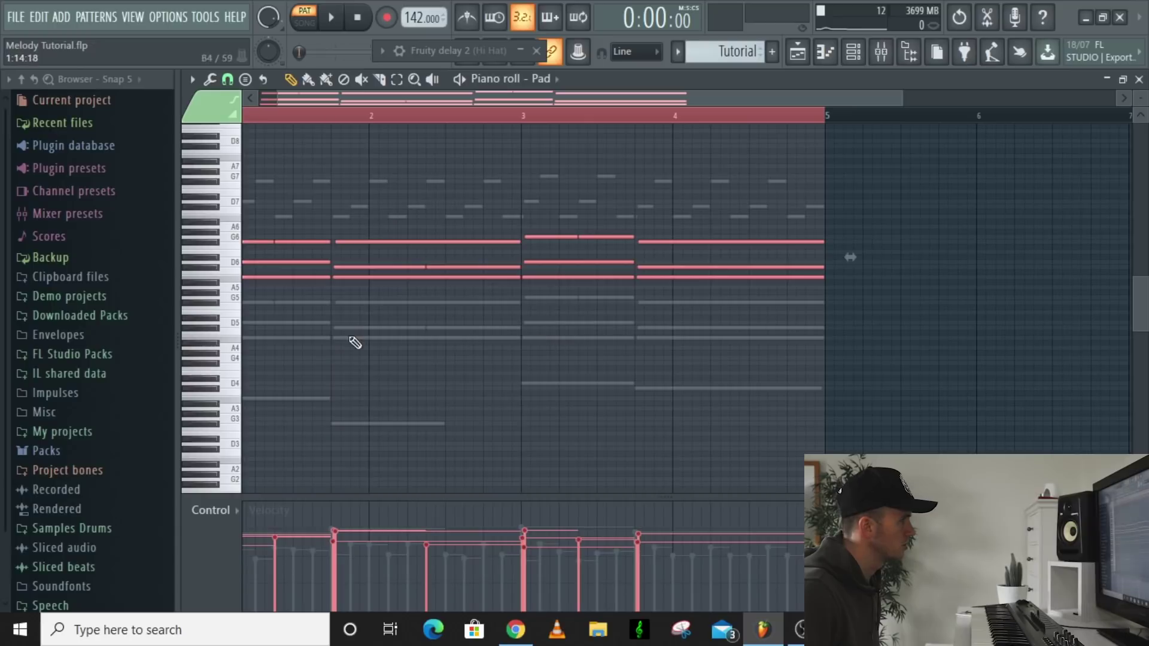
{"action": "scroll", "coordinate": [356, 147], "scroll_direction": "down", "scroll_amount": 2}
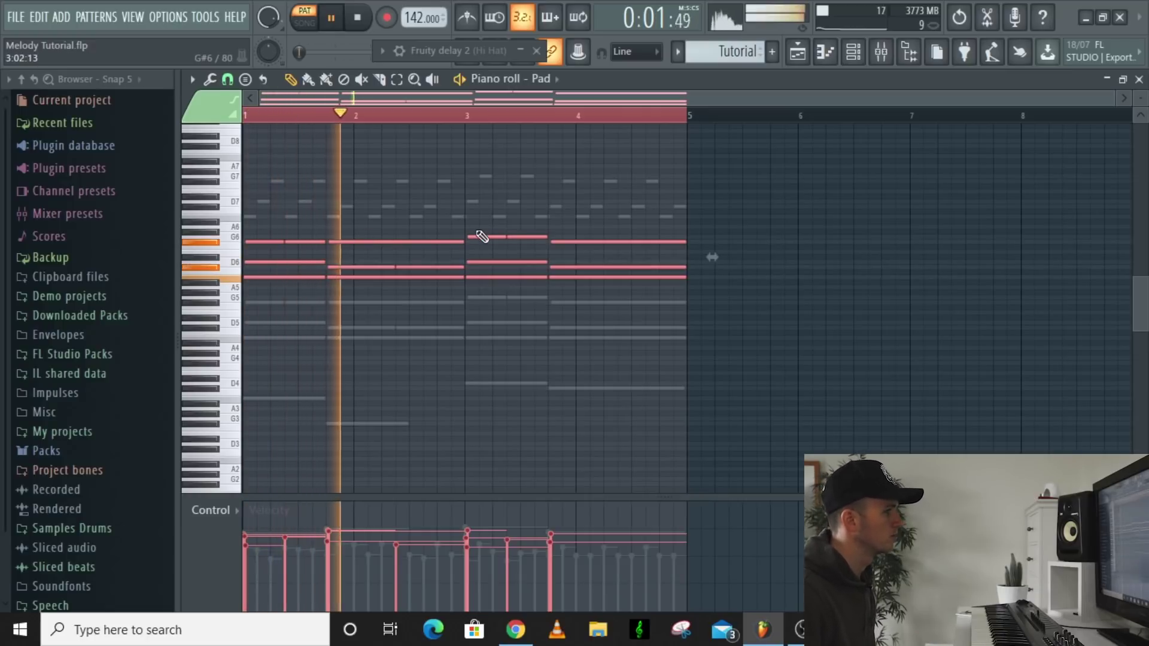
Step: Examine RC-20 Retro Color and FabFilter Pro-Q 3 on the Wing Upright mixer track, and play the melody with the drums
{"action": "left_click", "coordinate": [584, 213]}
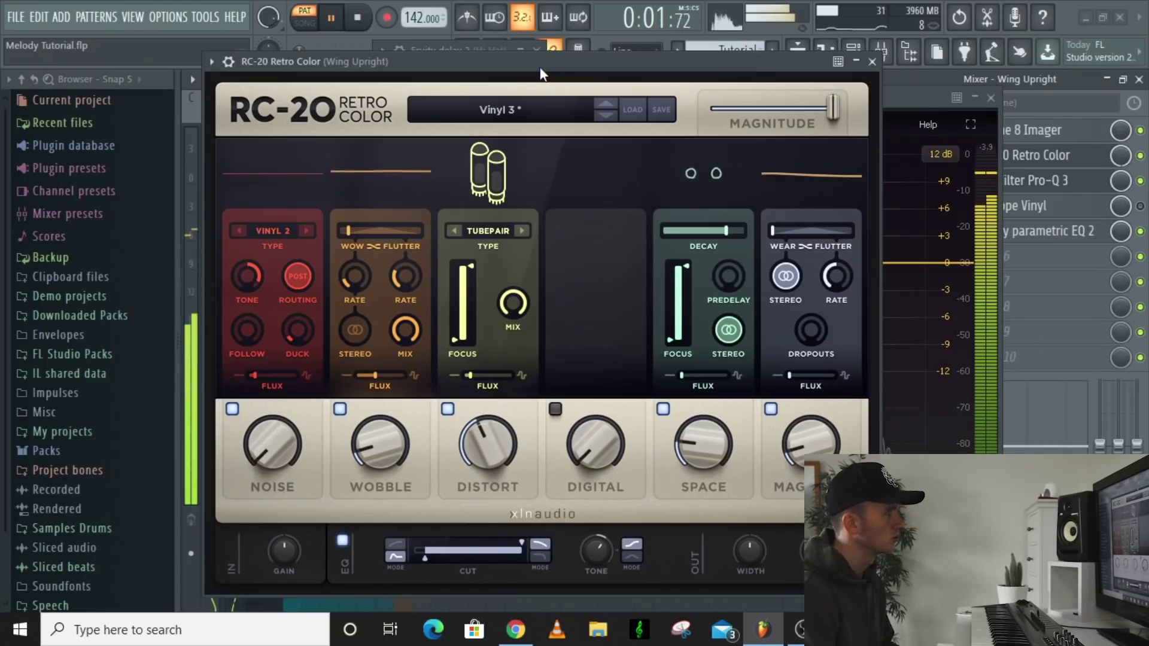
{"action": "left_click", "coordinate": [873, 63]}
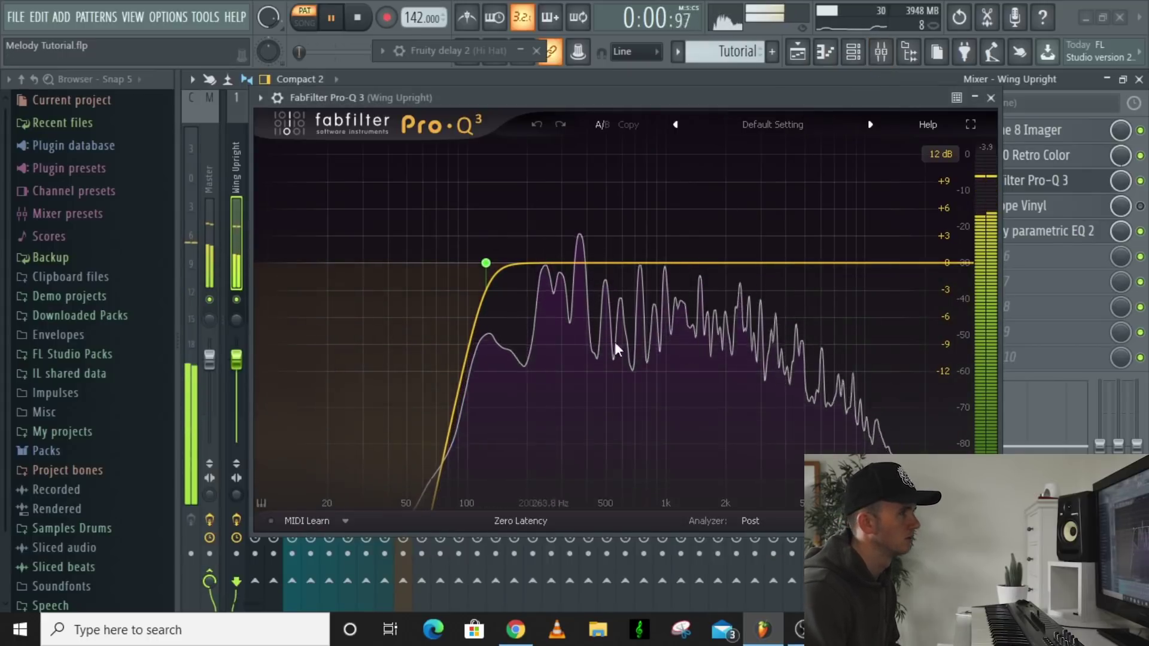
{"action": "key", "text": "space"}
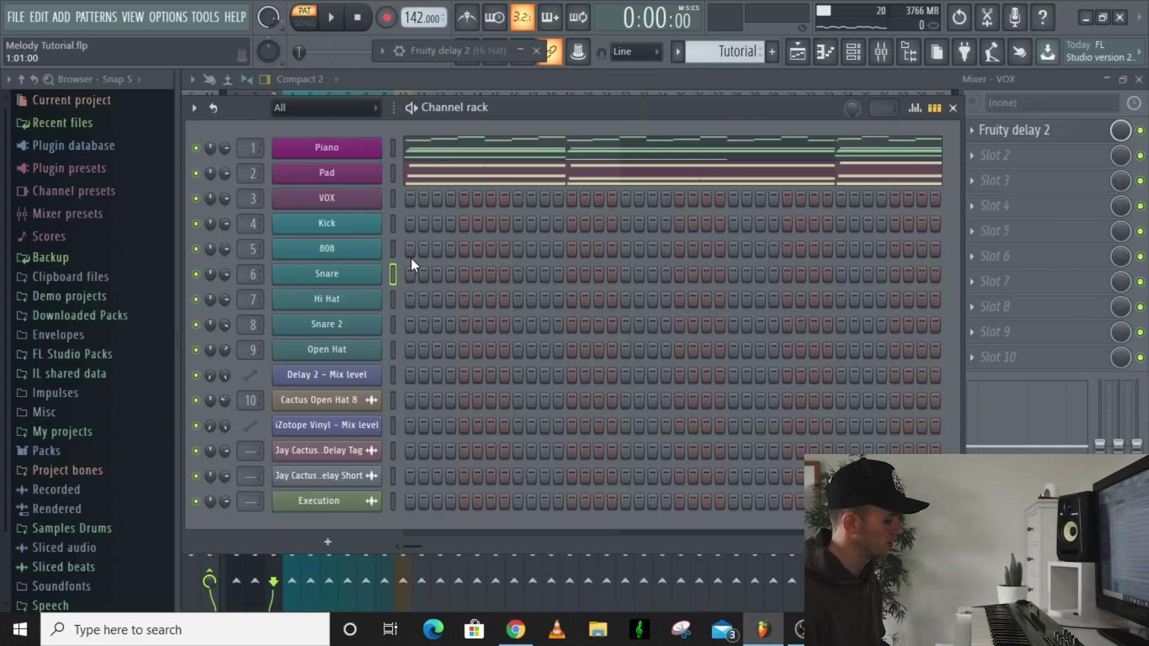
{"action": "key", "text": "space"}
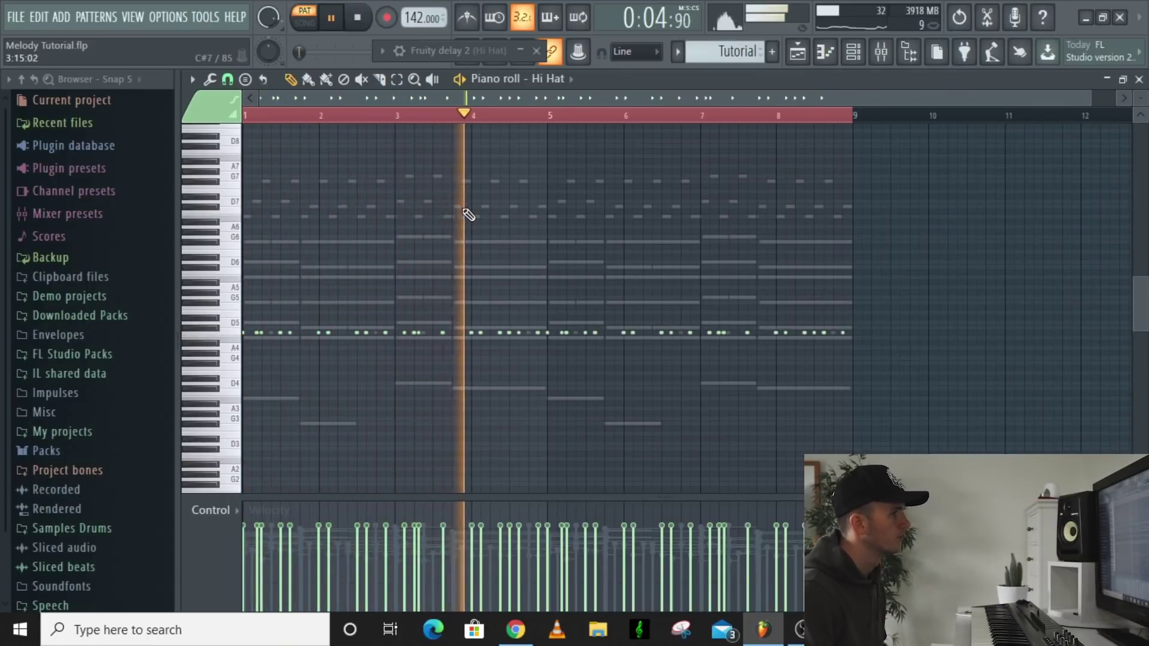
{"action": "key", "text": "space"}
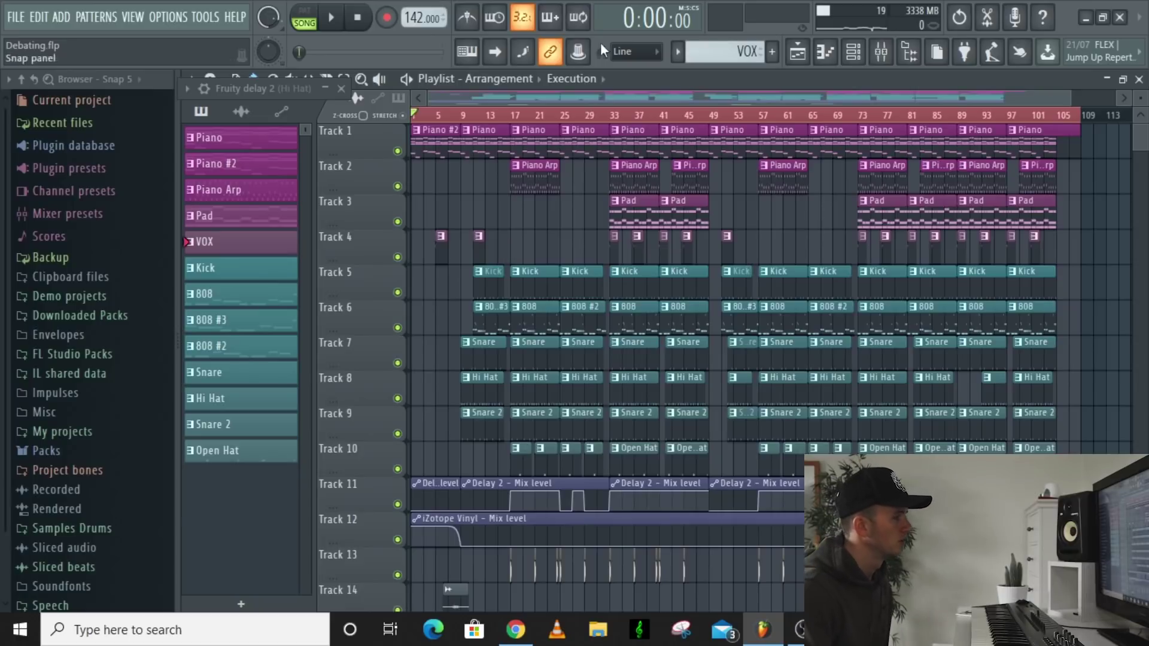
Step: Examine the full arrangement in Debating.flp, including the notes of the Piano #2 and Piano Arp clips
{"action": "scroll", "coordinate": [446, 349], "scroll_direction": "down", "scroll_amount": 2}
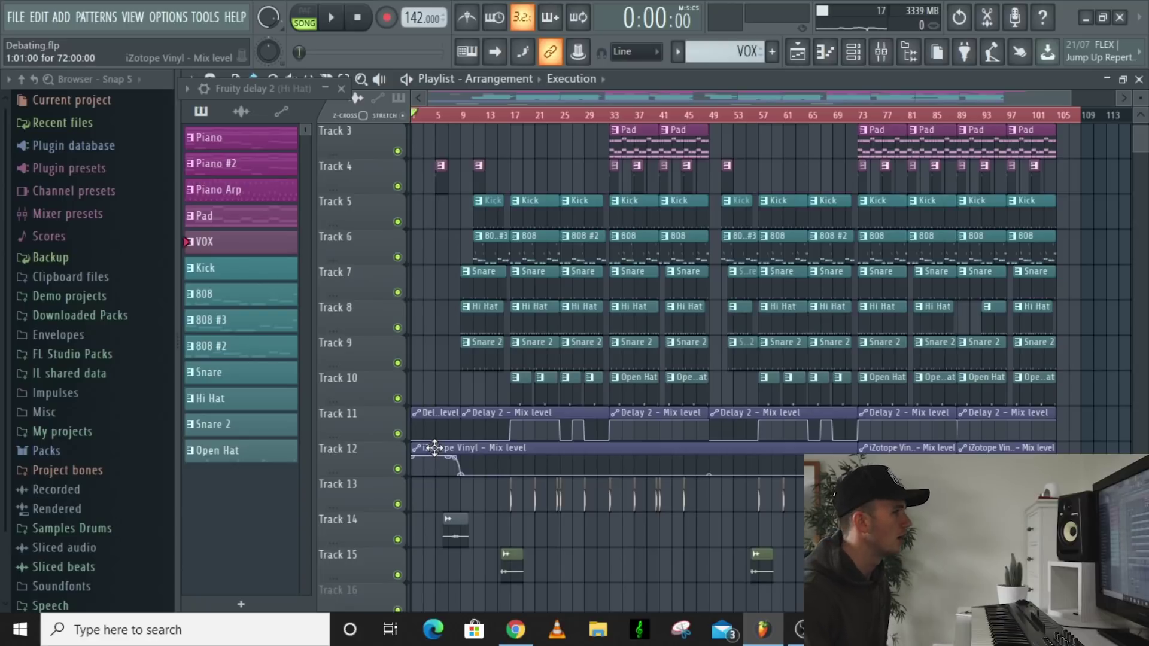
{"action": "scroll", "coordinate": [522, 415], "scroll_direction": "up", "scroll_amount": 2}
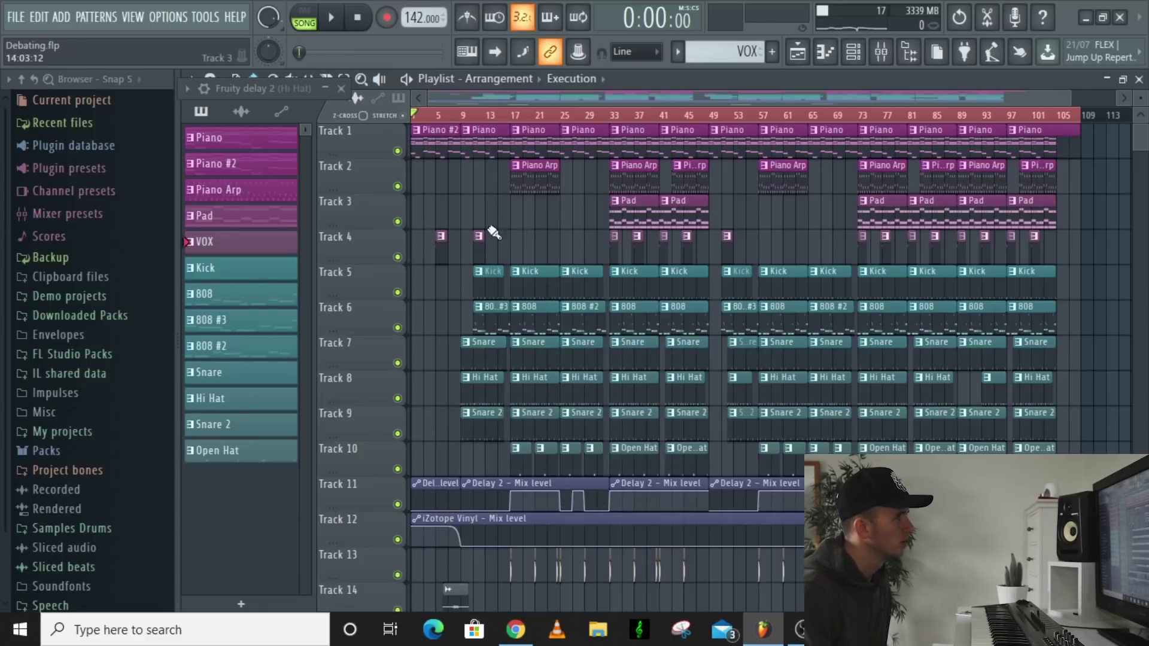
{"action": "double_click", "coordinate": [437, 148]}
{"action": "left_click", "coordinate": [800, 54]}
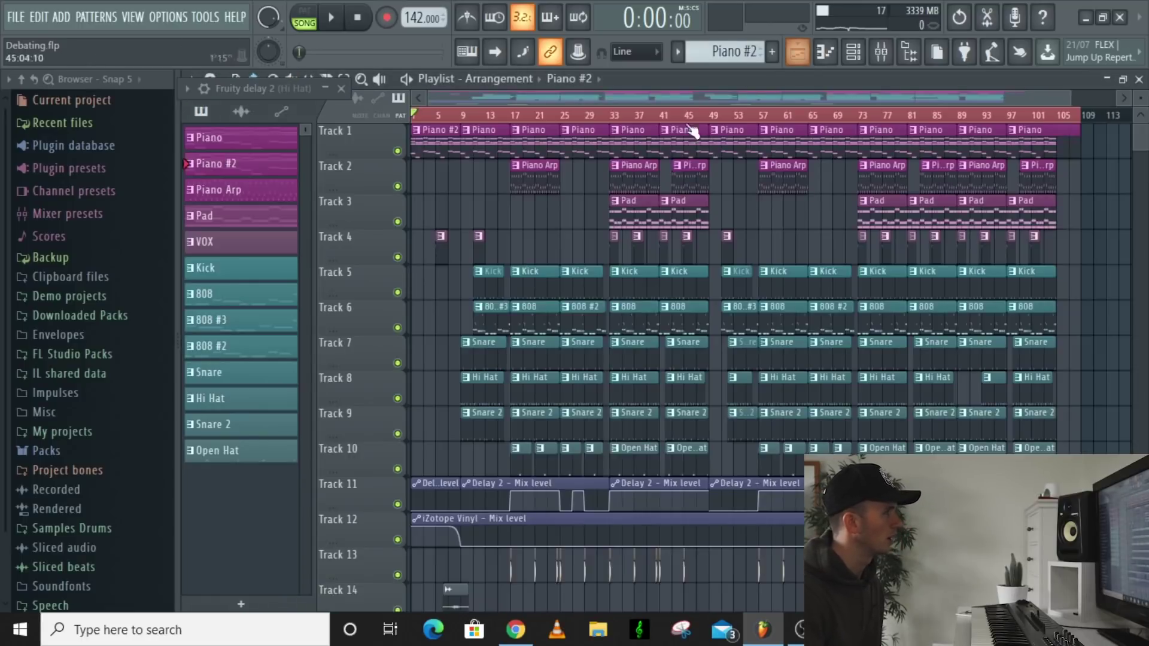
{"action": "double_click", "coordinate": [549, 177]}
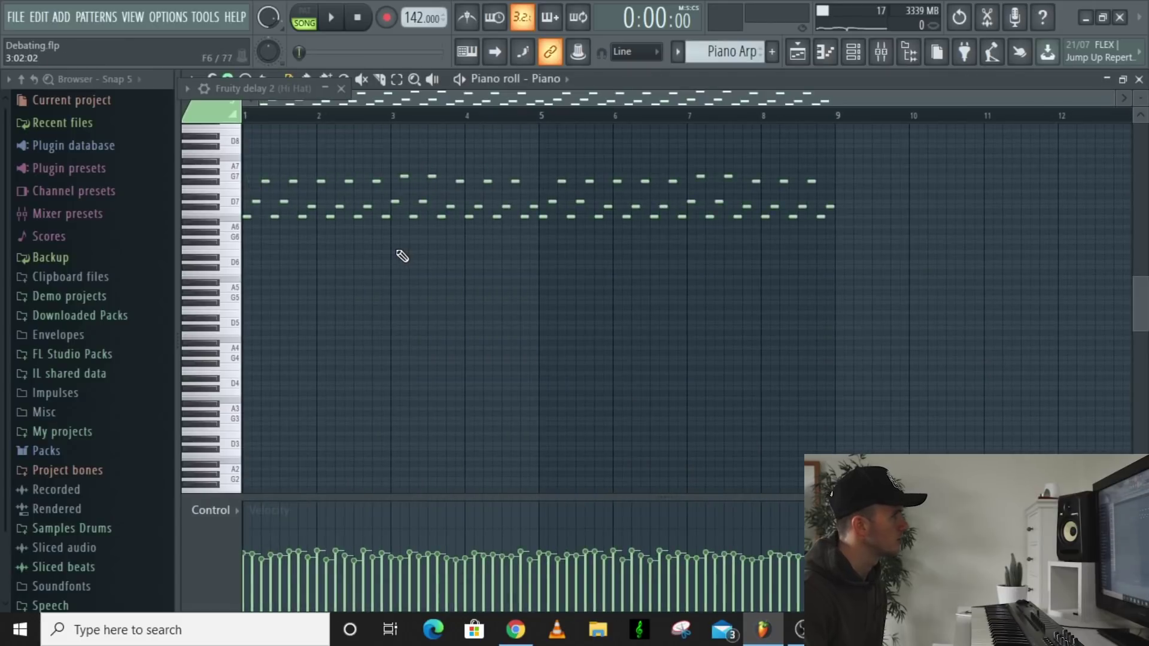
{"action": "left_click", "coordinate": [798, 54]}
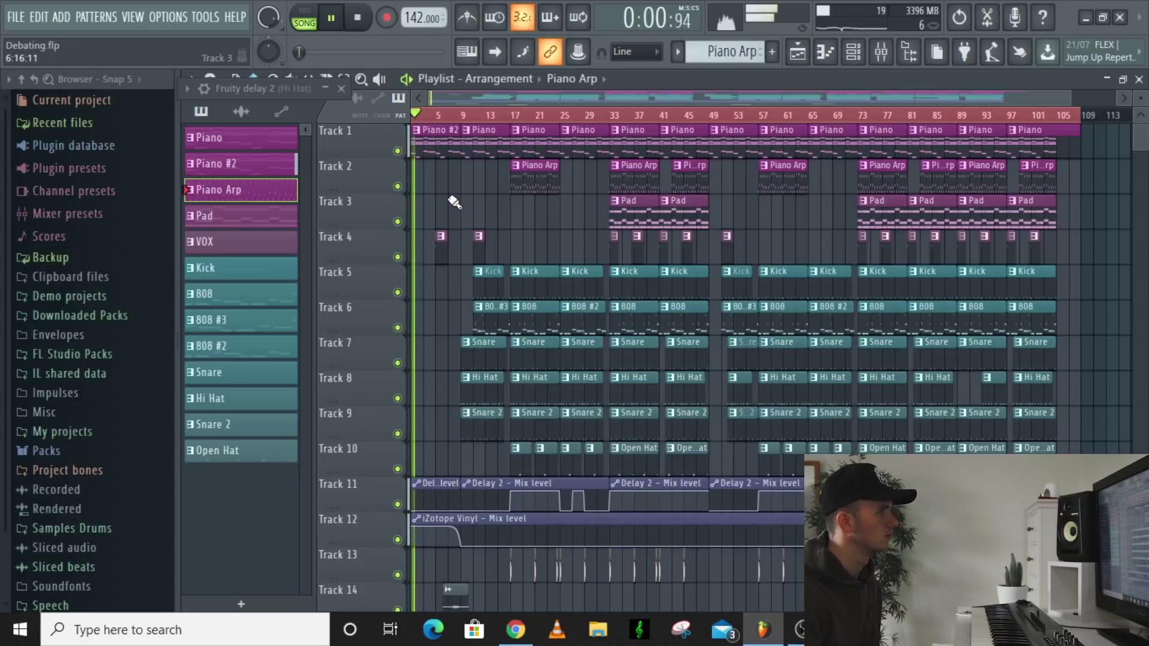
Step: Play the arrangement from the start, then from bar 21, to examine the section changes and the Delay 2 automation
{"action": "scroll", "coordinate": [472, 198], "scroll_direction": "down", "scroll_amount": 1}
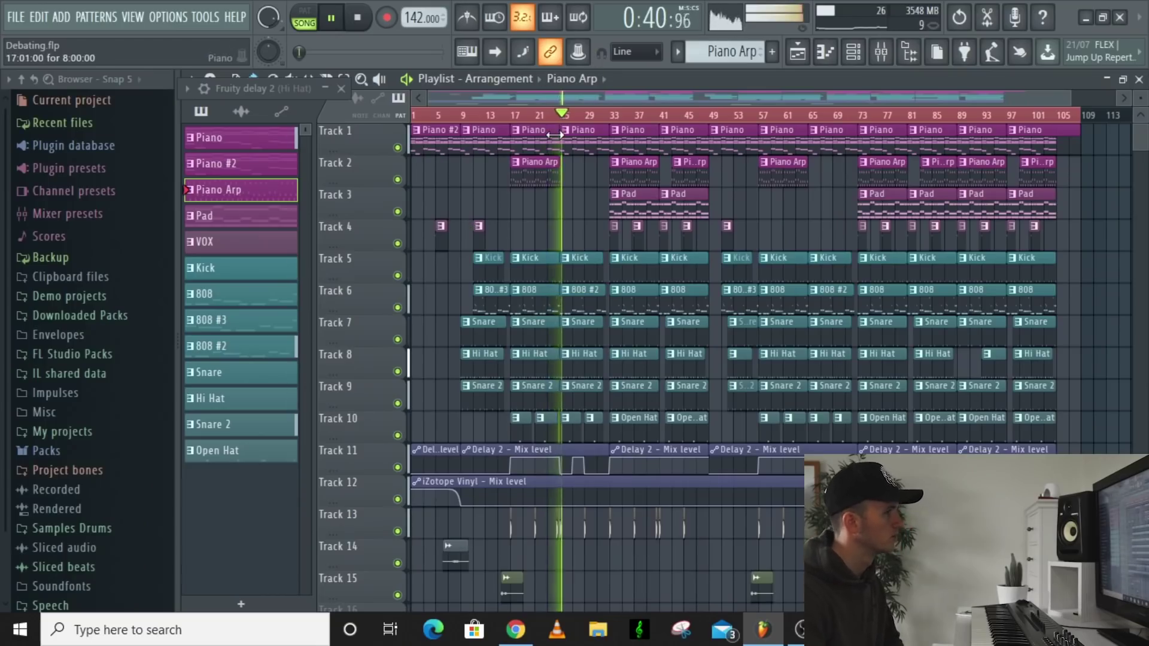
{"action": "key", "text": "space"}
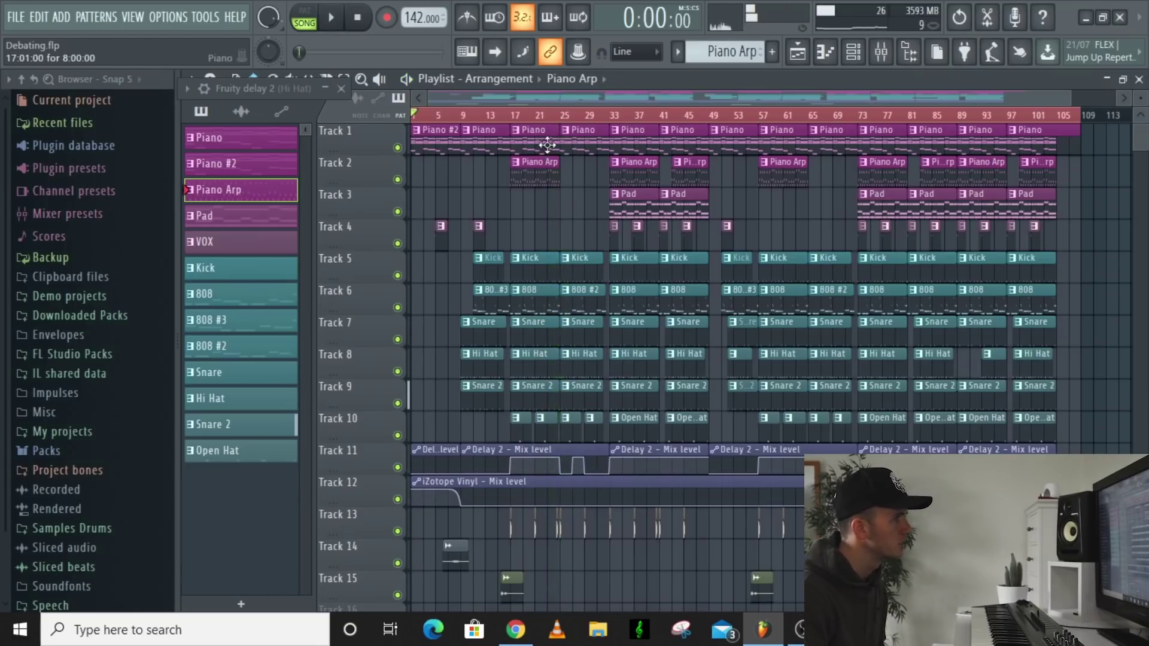
{"action": "scroll", "coordinate": [557, 499], "scroll_direction": "up", "scroll_amount": 3}
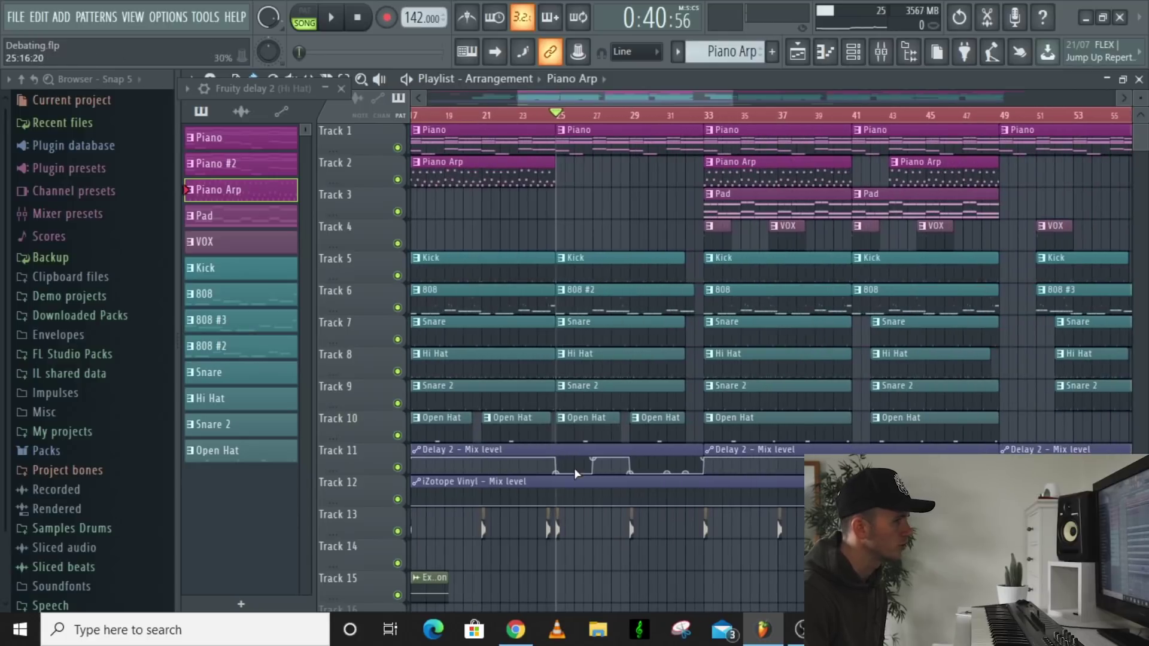
{"action": "left_click", "coordinate": [482, 115]}
{"action": "key", "text": "space"}
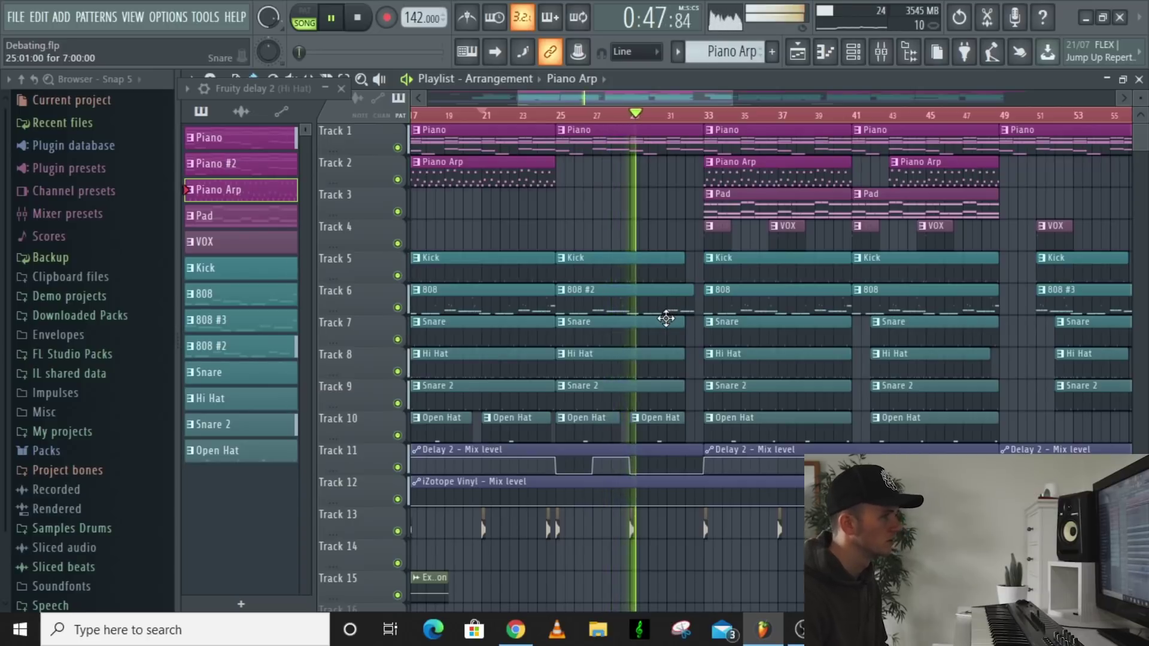
{"action": "scroll", "coordinate": [669, 316], "scroll_direction": "down", "scroll_amount": 2}
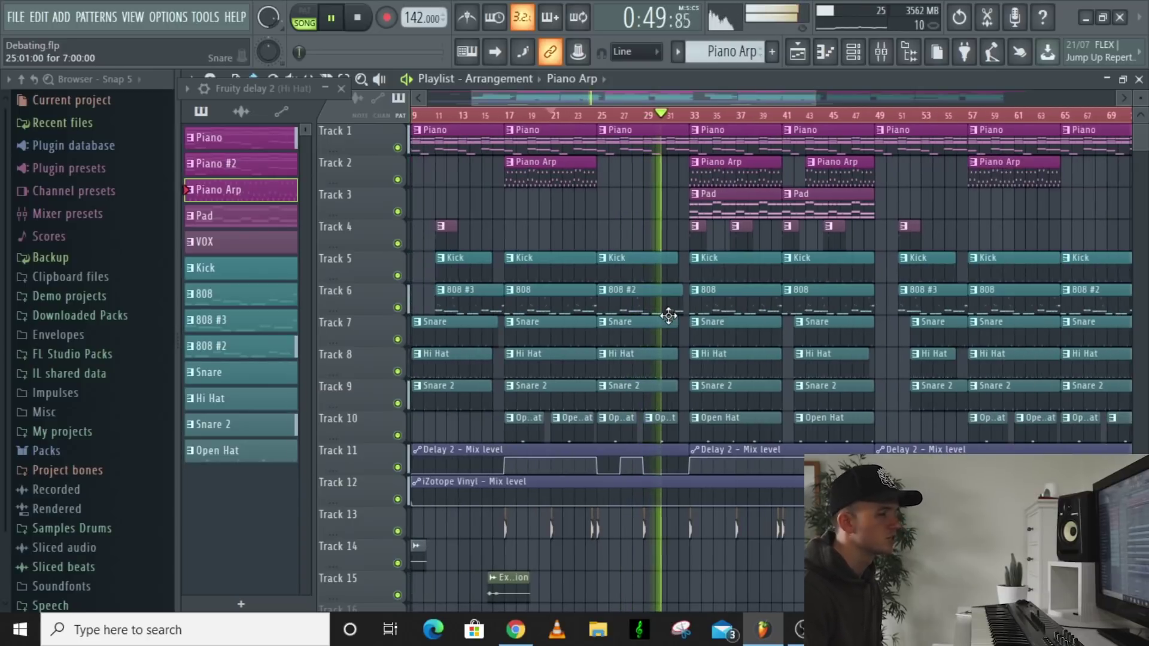
{"action": "scroll", "coordinate": [660, 322], "scroll_direction": "down", "scroll_amount": 2}
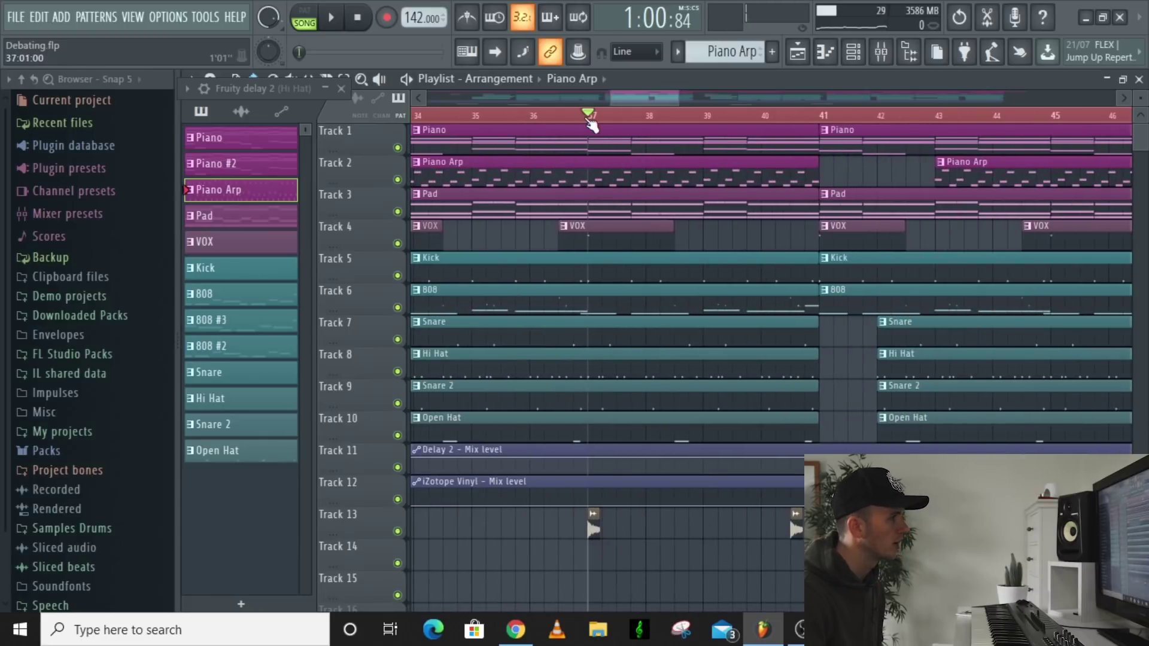
Step: Audition bar 37 with the Cactus Open Hat 8 clip on Track 13 deleted, and undo the deletion
{"action": "scroll", "coordinate": [617, 576], "scroll_direction": "up", "scroll_amount": 5}
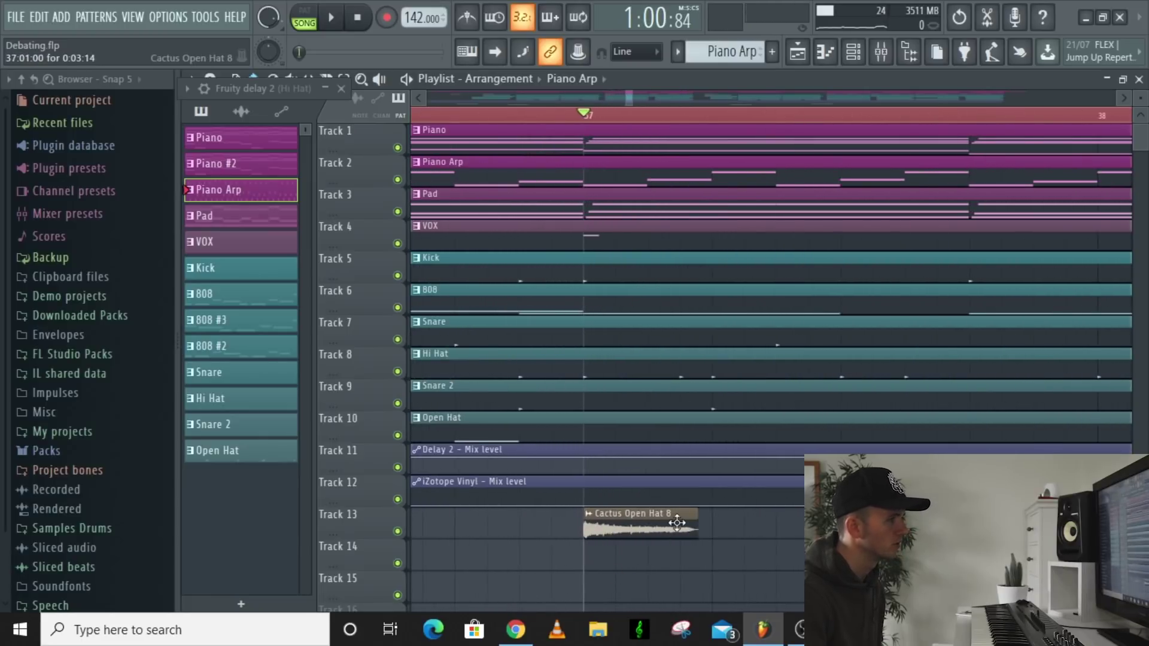
{"action": "scroll", "coordinate": [703, 374], "scroll_direction": "down", "scroll_amount": 5}
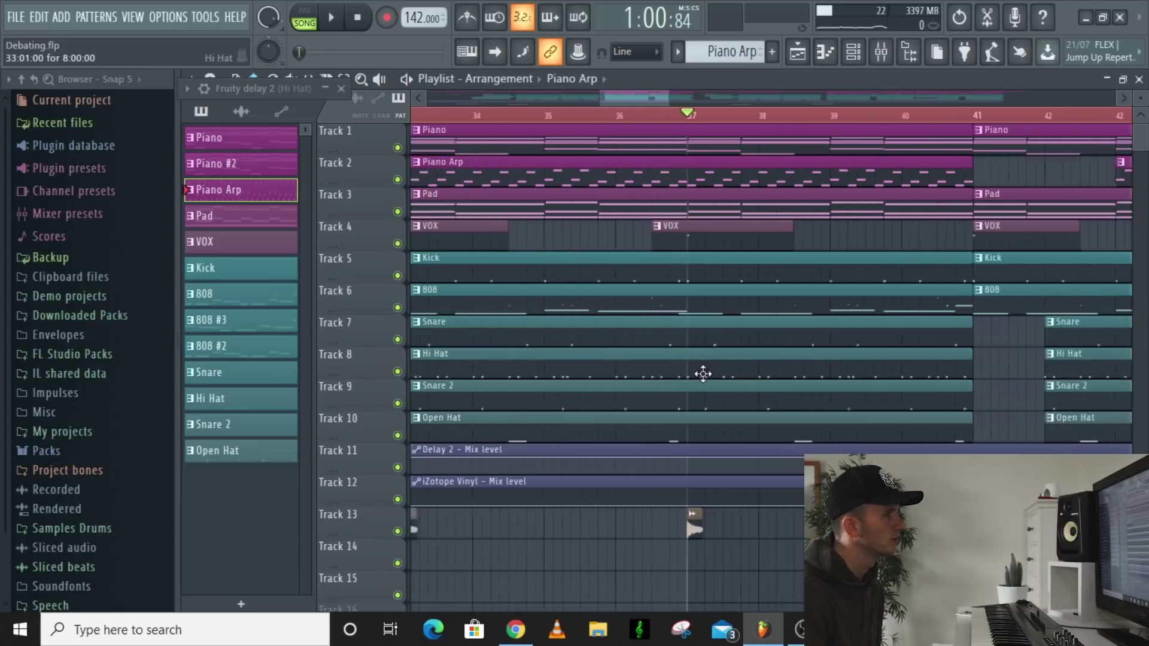
{"action": "key", "text": "space"}
{"action": "key", "text": "space"}
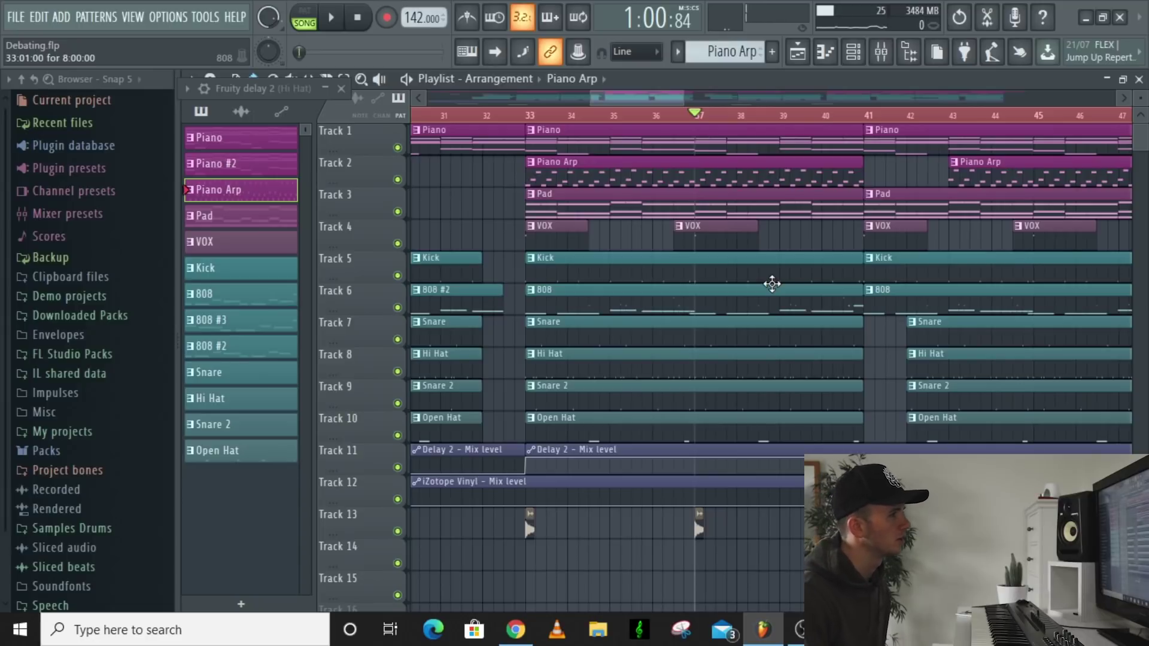
{"action": "key", "text": "space"}
{"action": "key", "text": "space"}
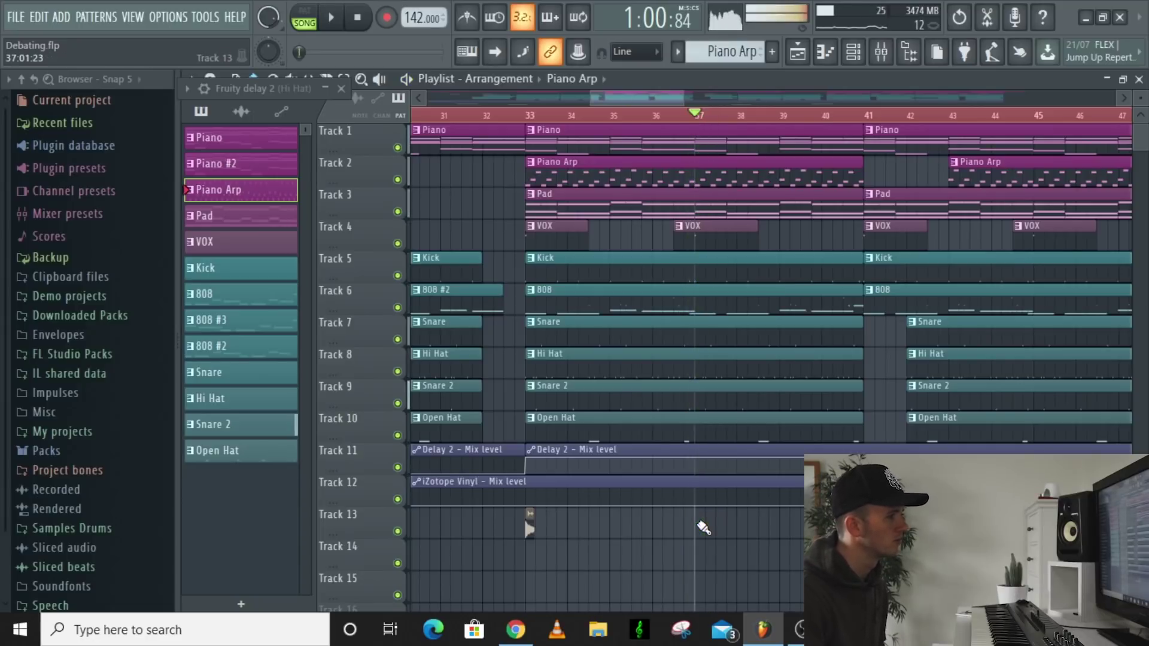
{"action": "key", "text": "ctrl+z"}
Step: Play the arrangement from bar 37 with the open hat clip in place and follow the section into bar 41
{"action": "key", "text": "space"}
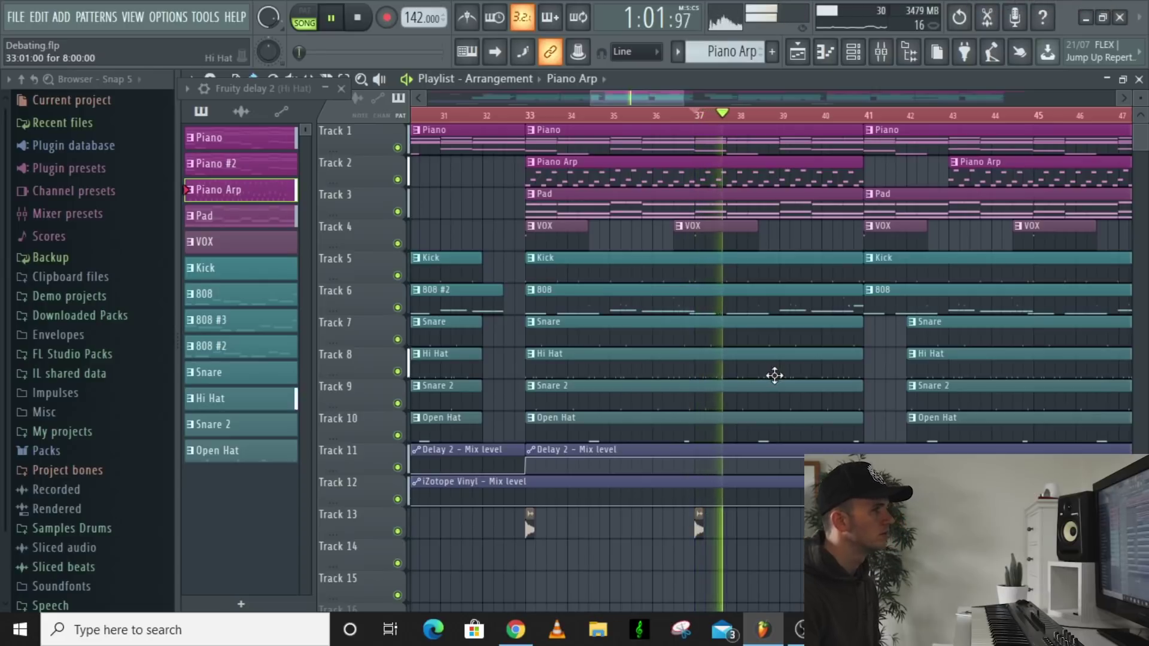
{"action": "scroll", "coordinate": [797, 356], "scroll_direction": "down", "scroll_amount": 1}
{"action": "scroll", "coordinate": [797, 357], "scroll_direction": "down", "scroll_amount": 4}
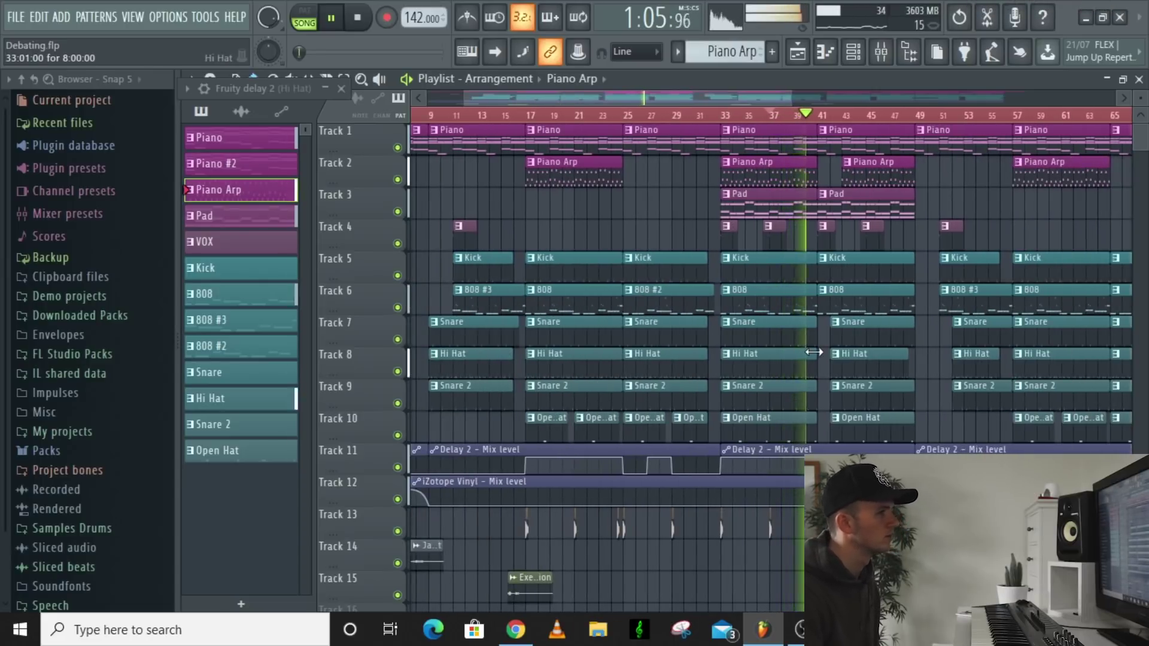
{"action": "scroll", "coordinate": [814, 352], "scroll_direction": "up", "scroll_amount": 2}
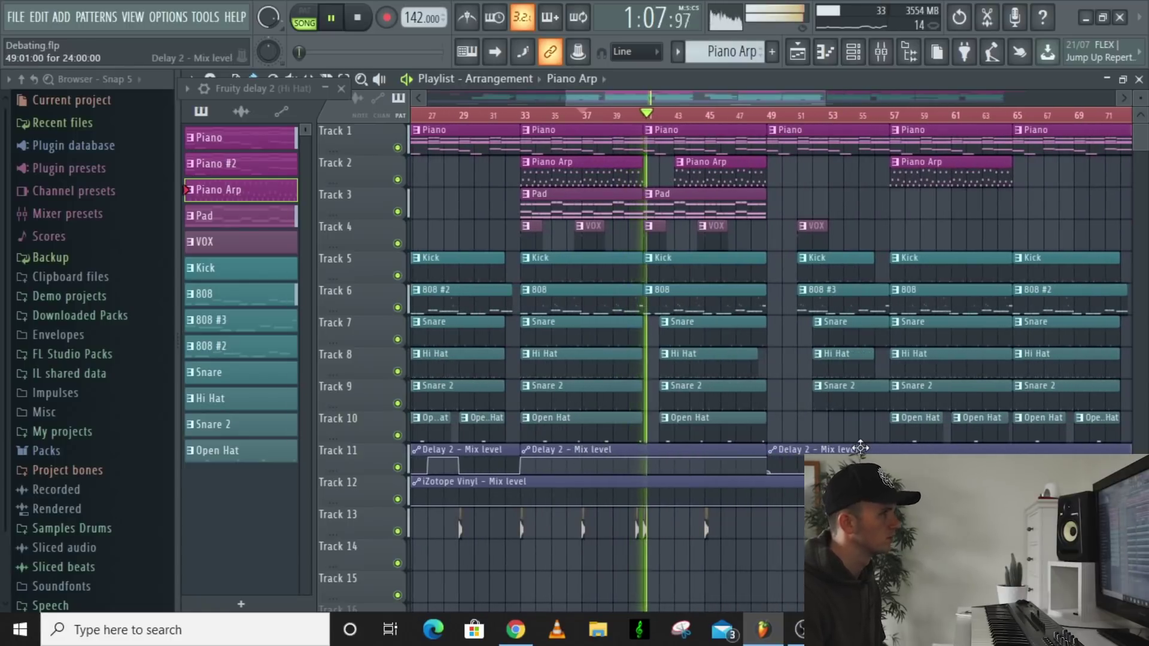